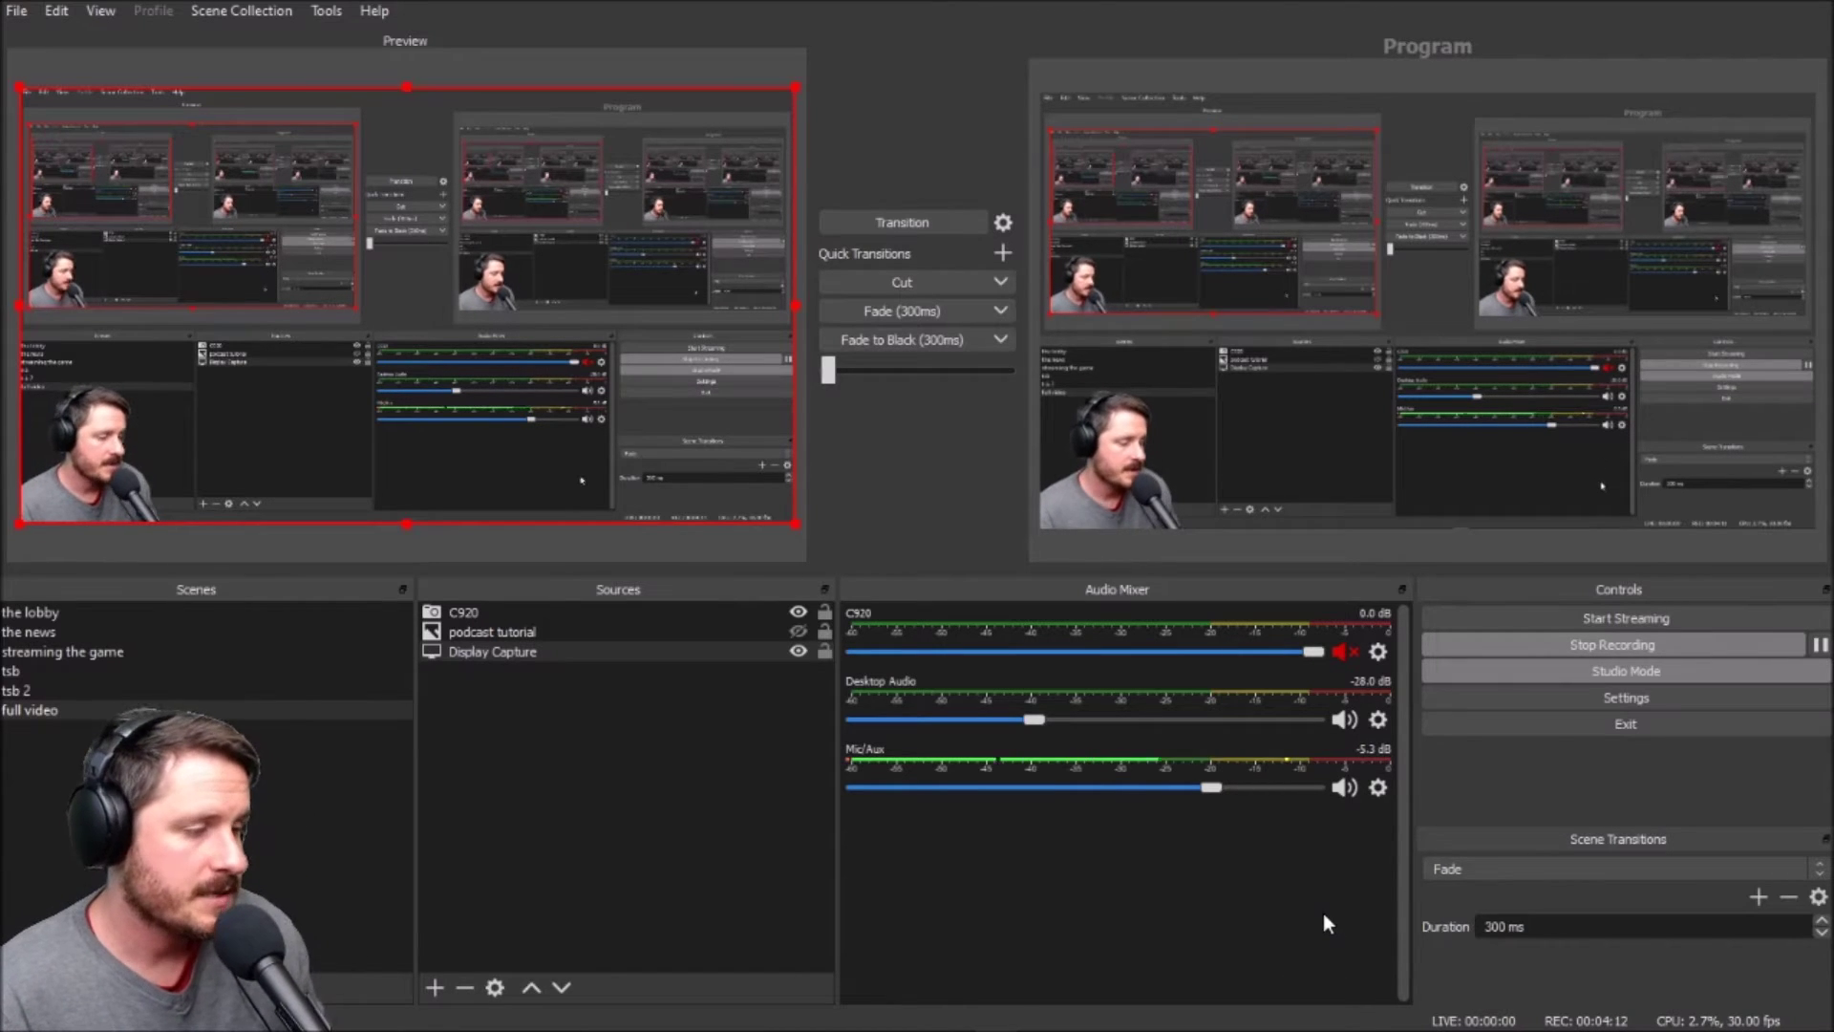
Open the Mic/Aux filters, select Noise Suppression, and lower its level from -30 dB to 0 dB
{"action": "left_click", "coordinate": [1377, 787]}
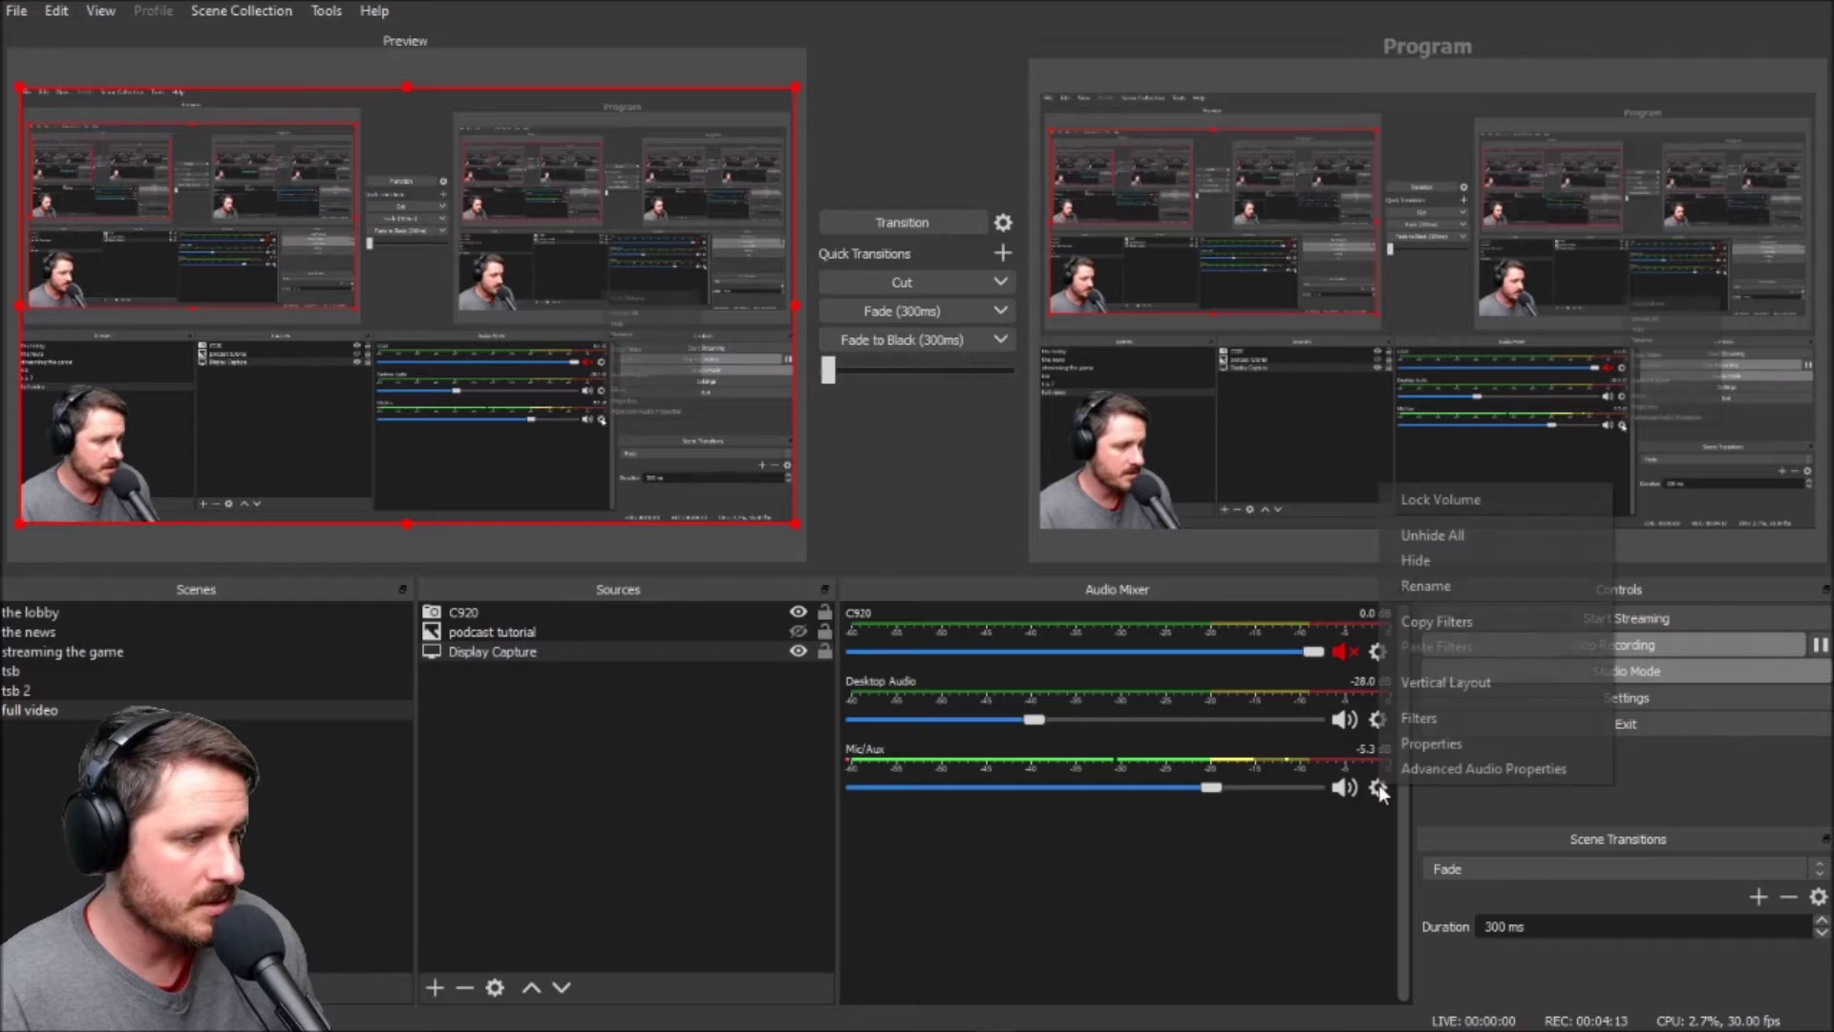
{"action": "left_click", "coordinate": [1358, 846]}
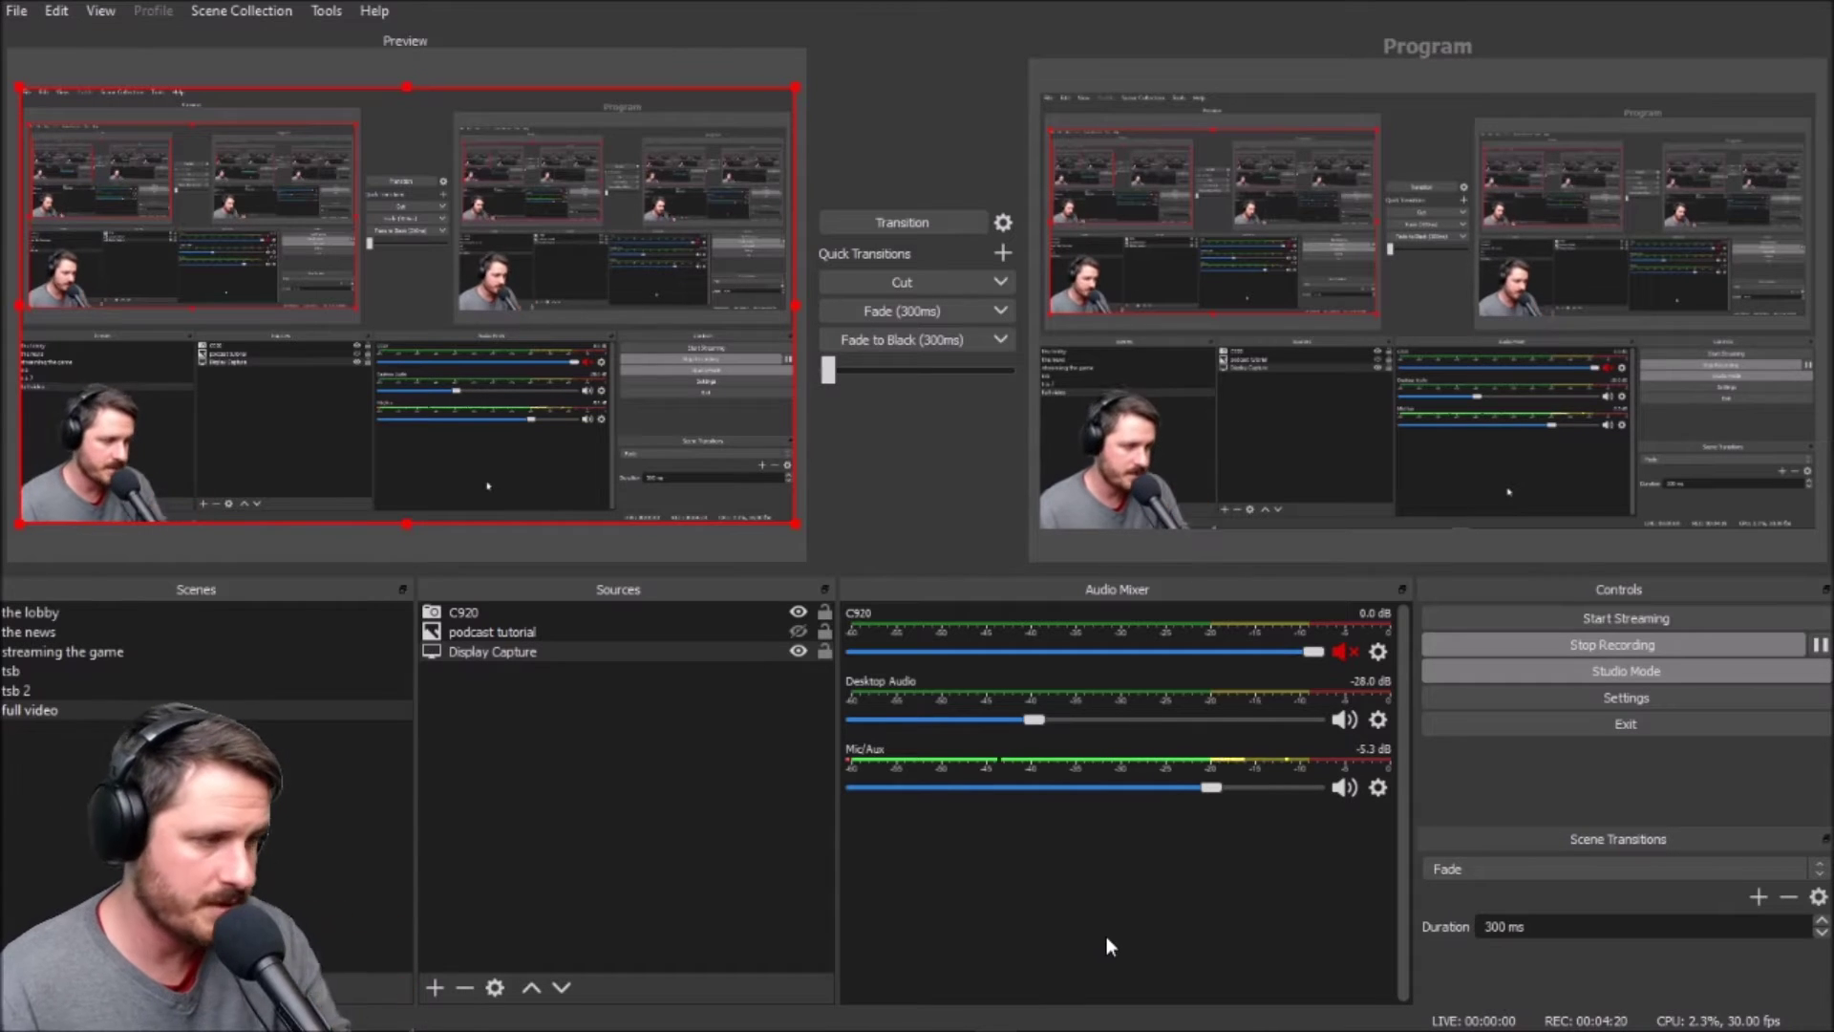
{"action": "left_click", "coordinate": [1377, 787]}
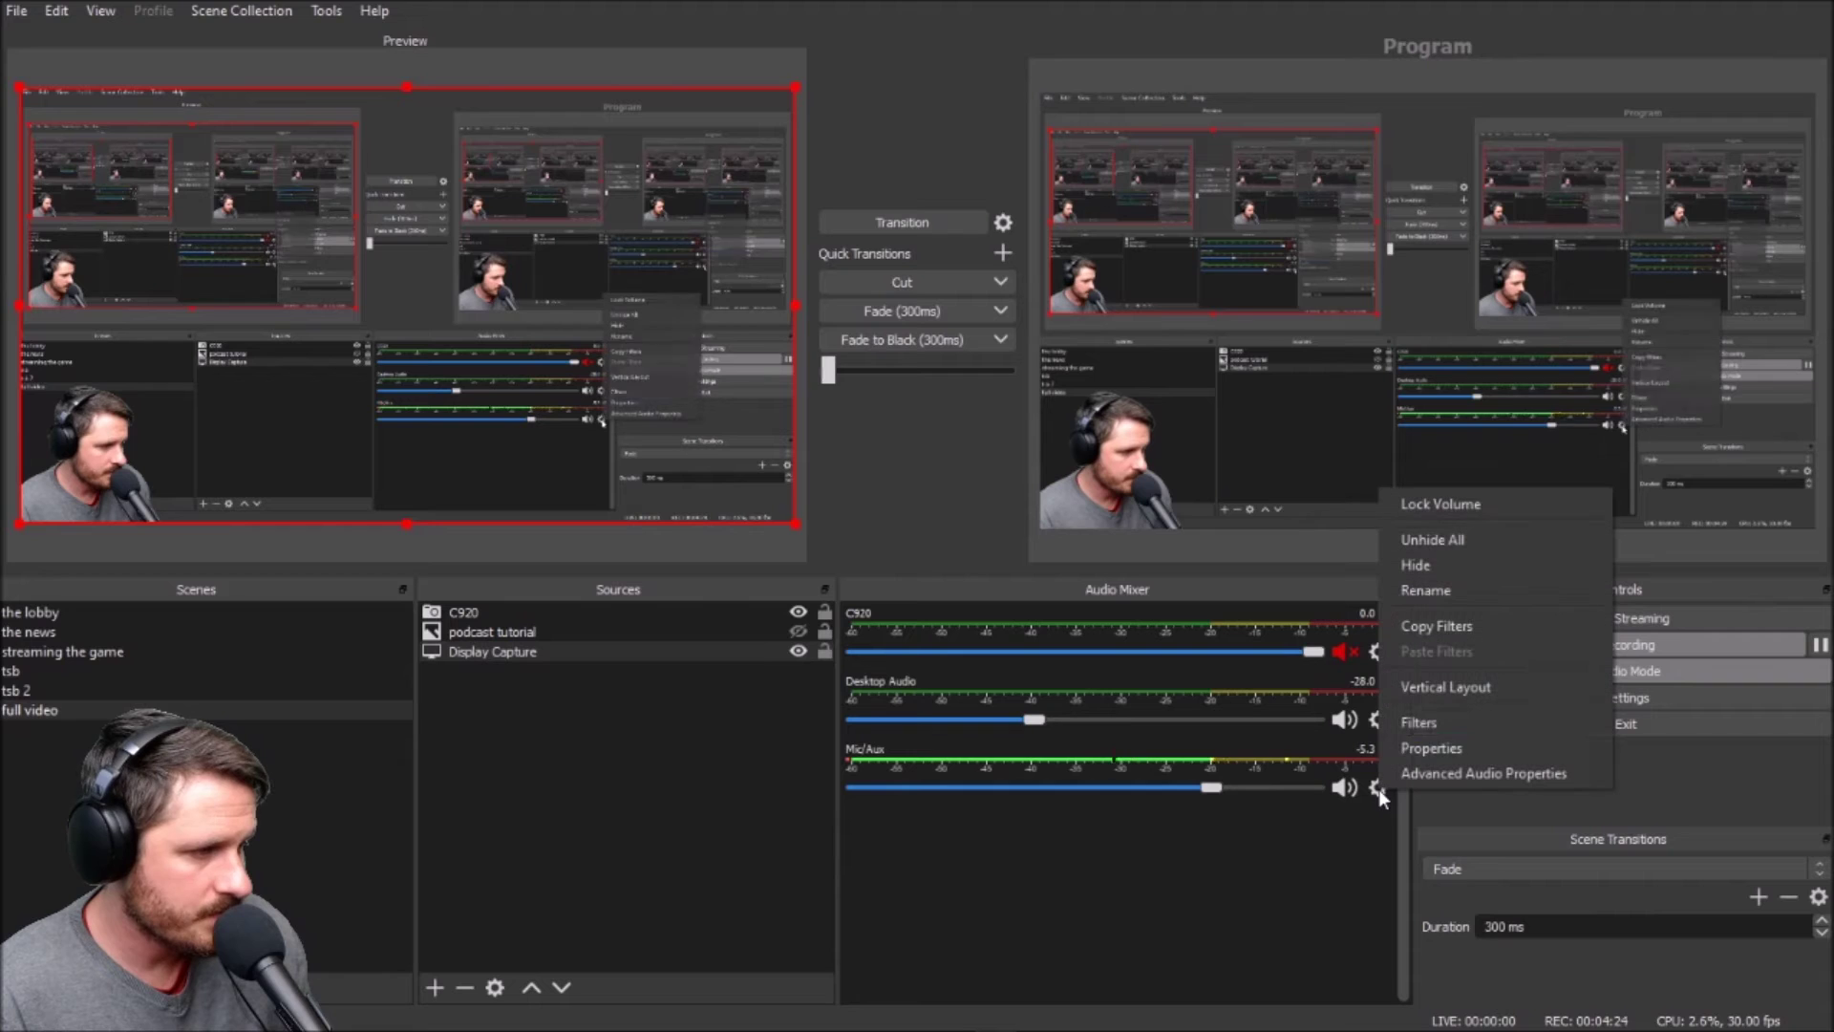
{"action": "left_click", "coordinate": [1406, 722]}
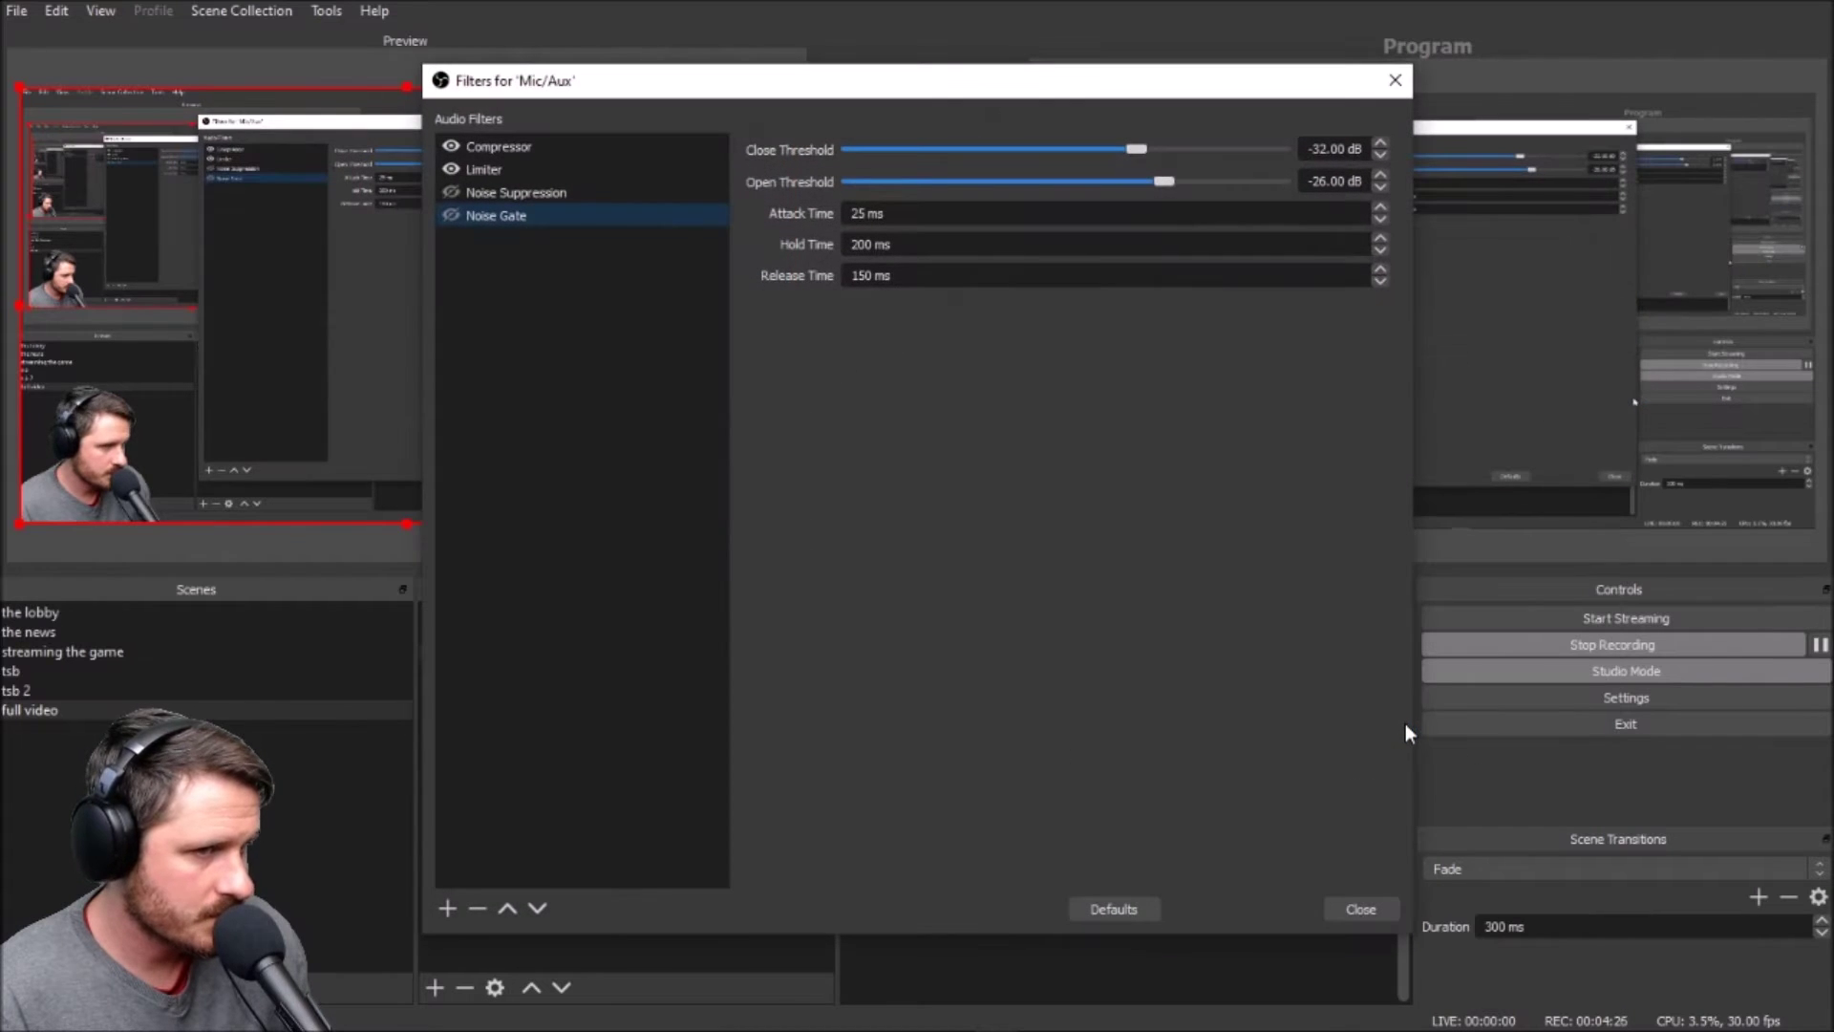
{"action": "left_click", "coordinate": [577, 192]}
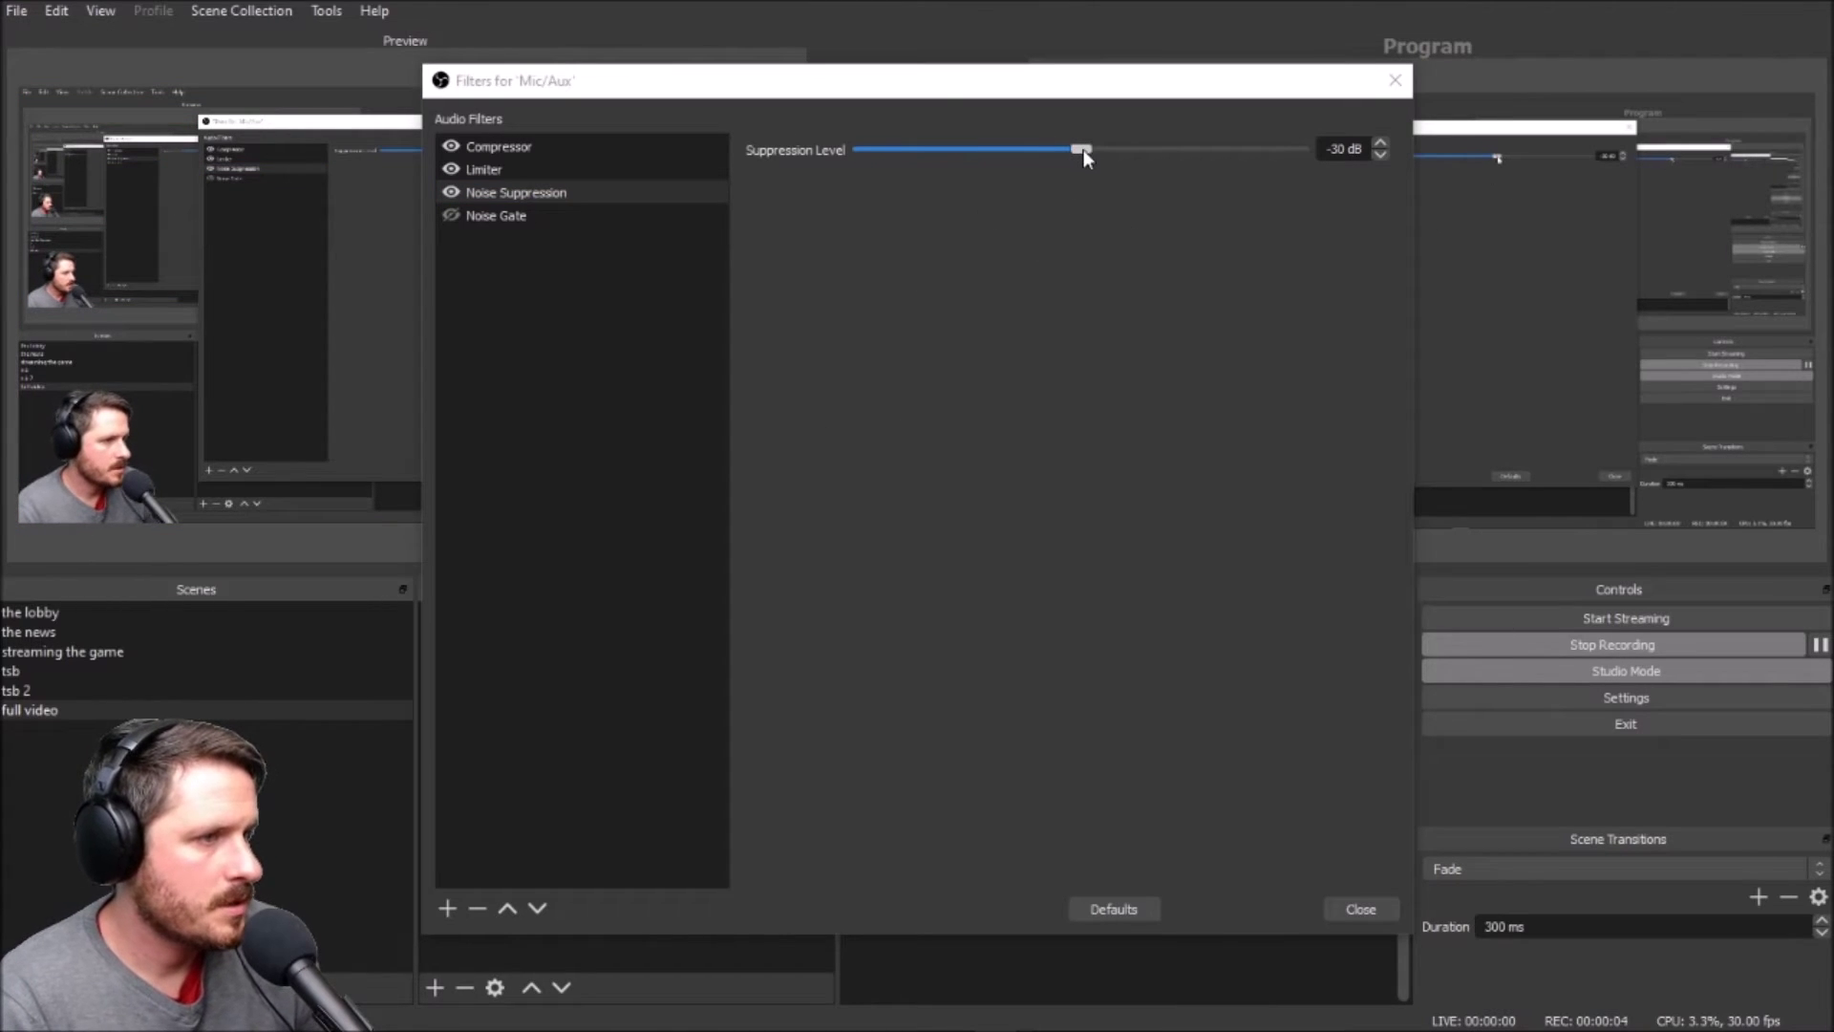
{"action": "left_click_drag", "start_coordinate": [1083, 149], "coordinate": [1309, 175]}
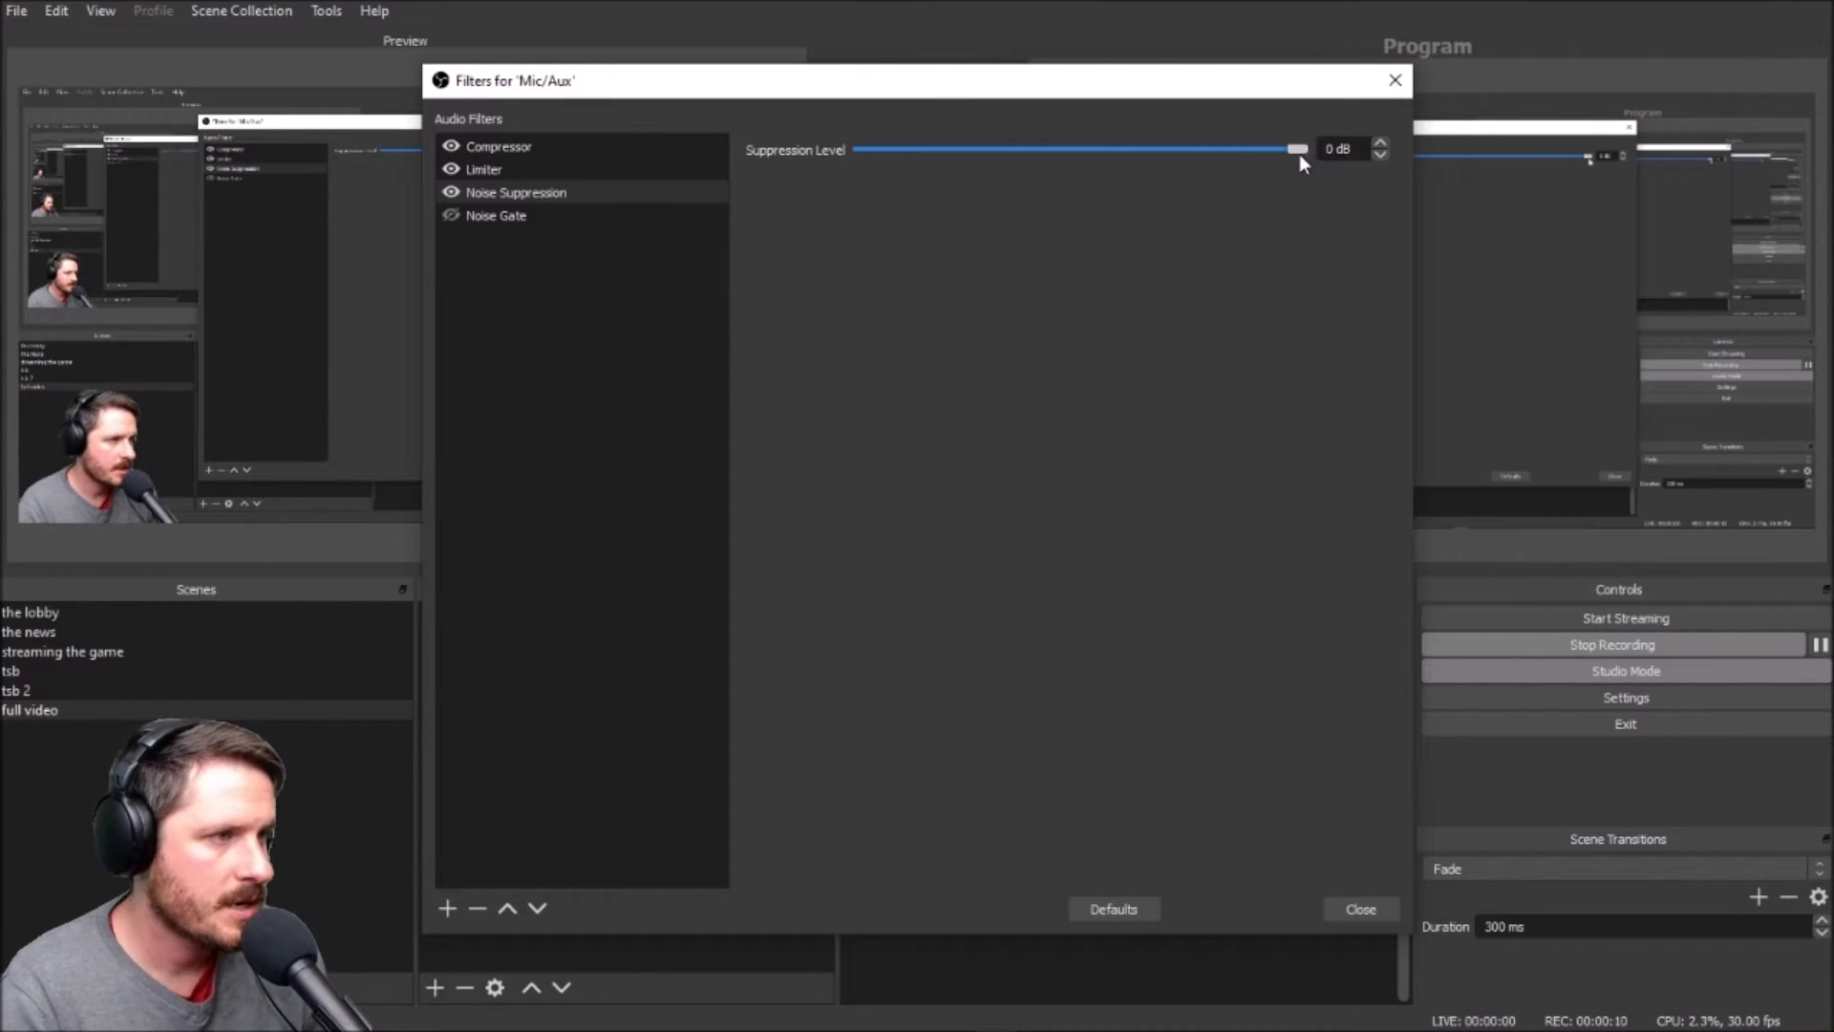
Compare Noise Suppression levels of -30, -10, -60 and -15 dB on the slider
{"action": "left_click_drag", "start_coordinate": [1296, 150], "coordinate": [1072, 155]}
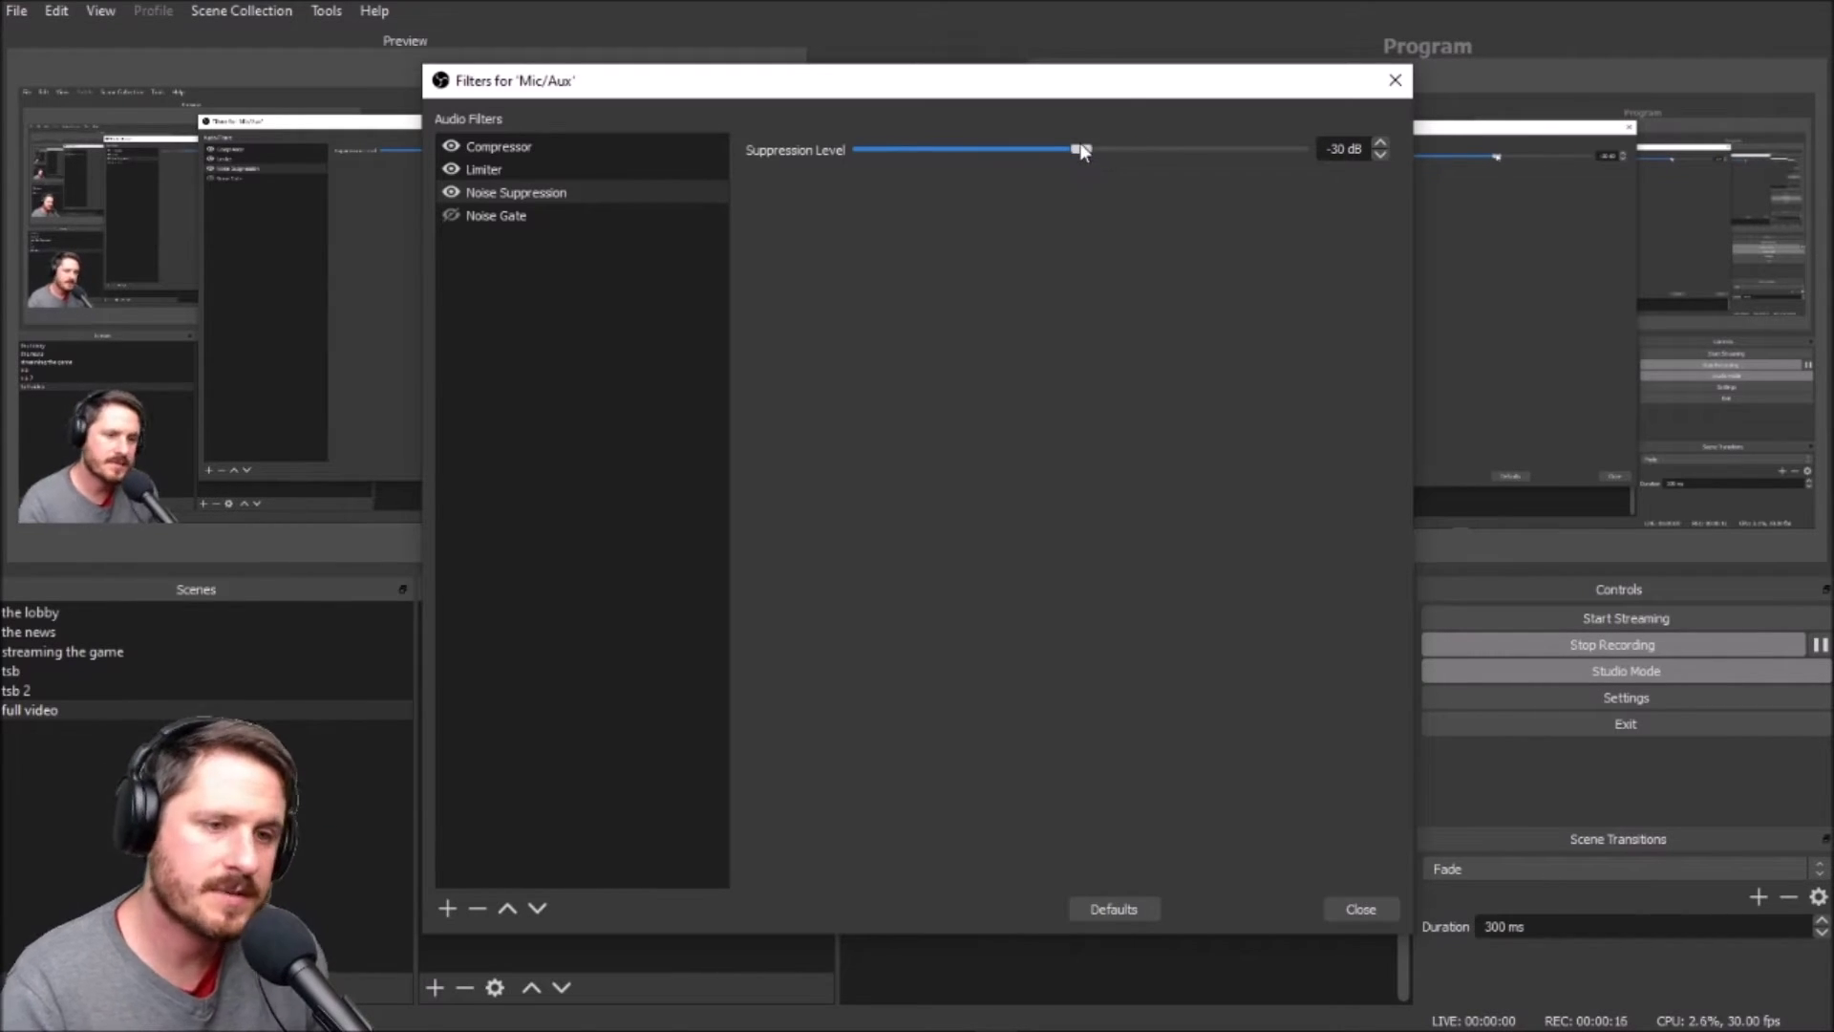
{"action": "left_click_drag", "start_coordinate": [1081, 151], "coordinate": [1223, 151]}
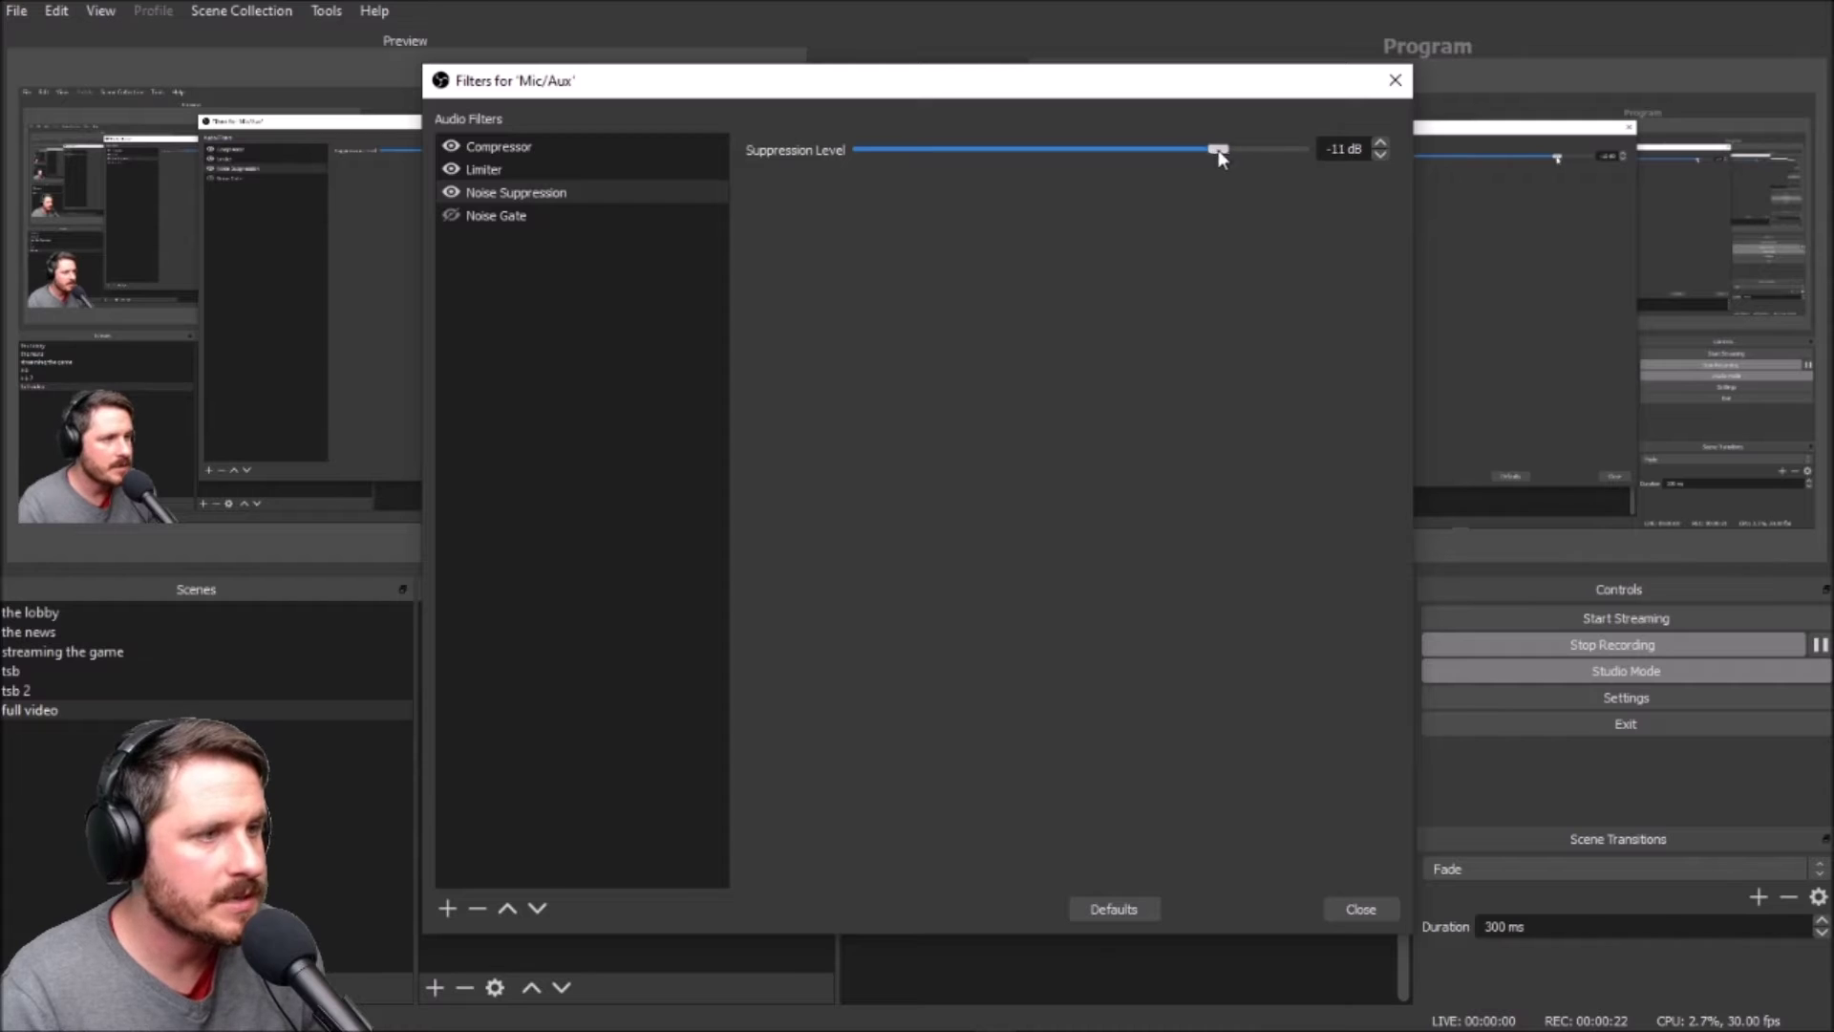
{"action": "left_click_drag", "start_coordinate": [1224, 152], "coordinate": [834, 229]}
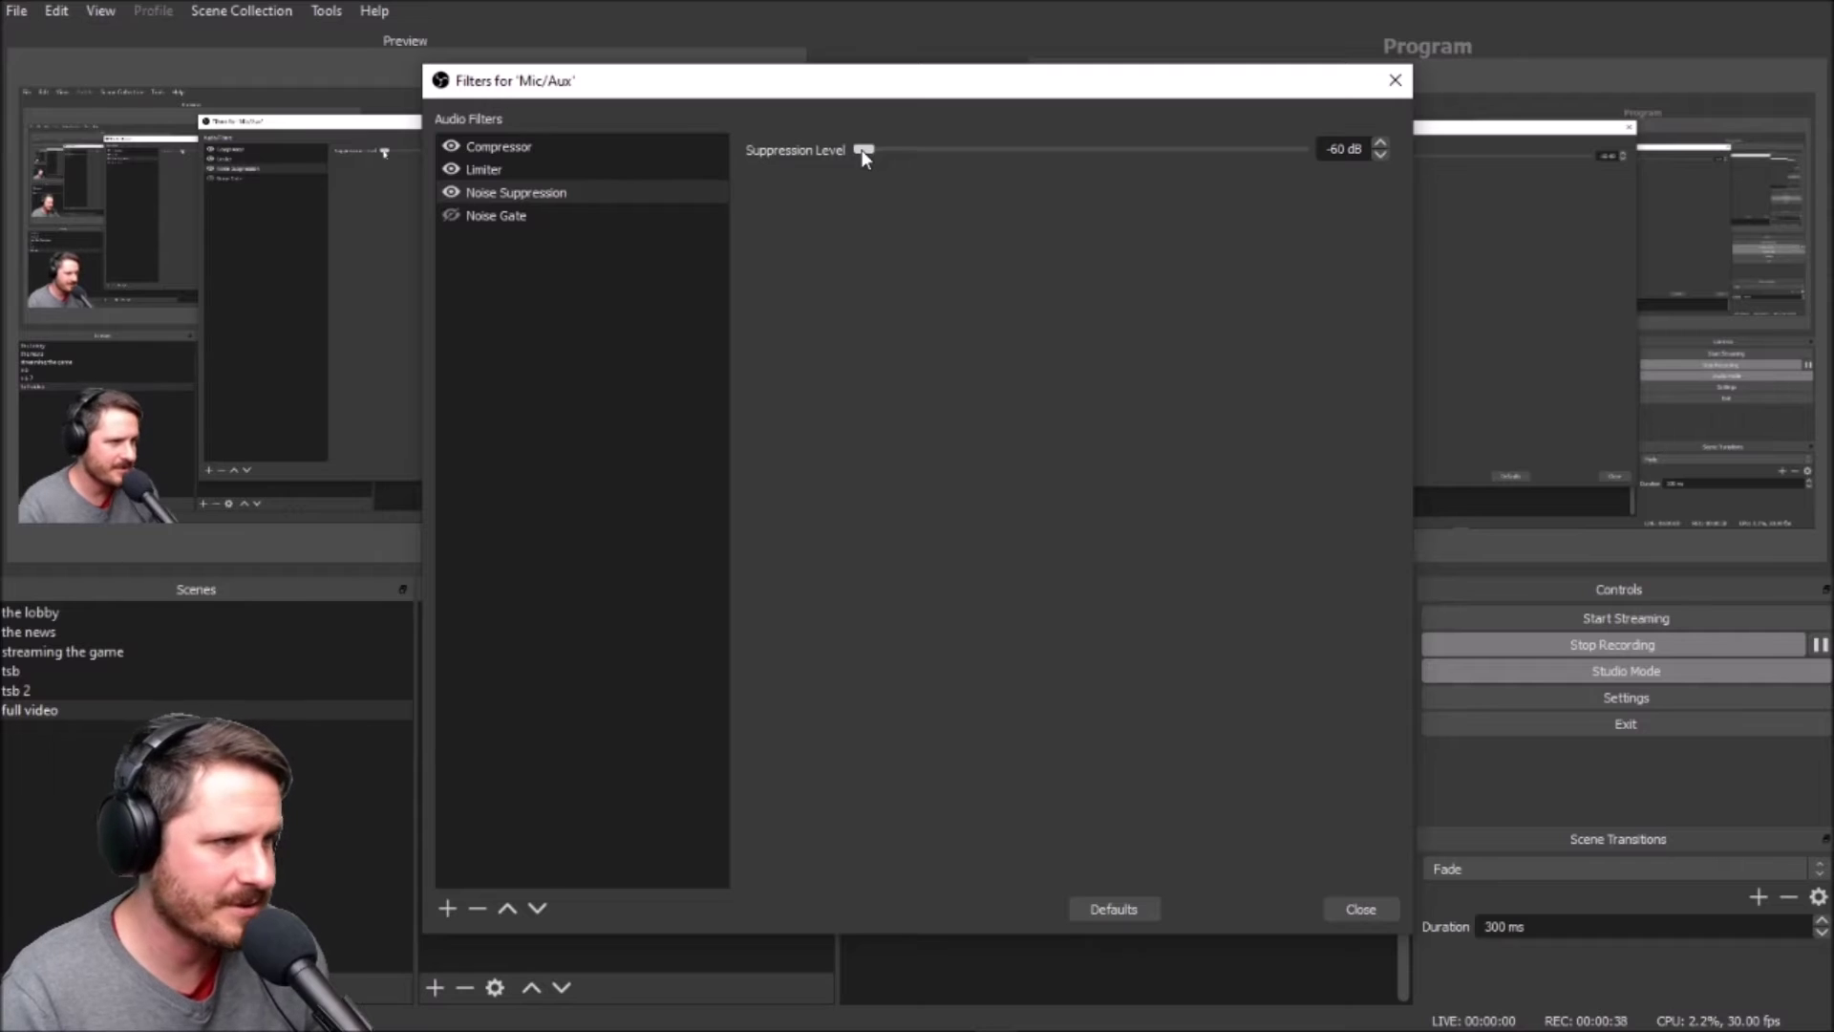
{"action": "left_click_drag", "start_coordinate": [861, 150], "coordinate": [1062, 174]}
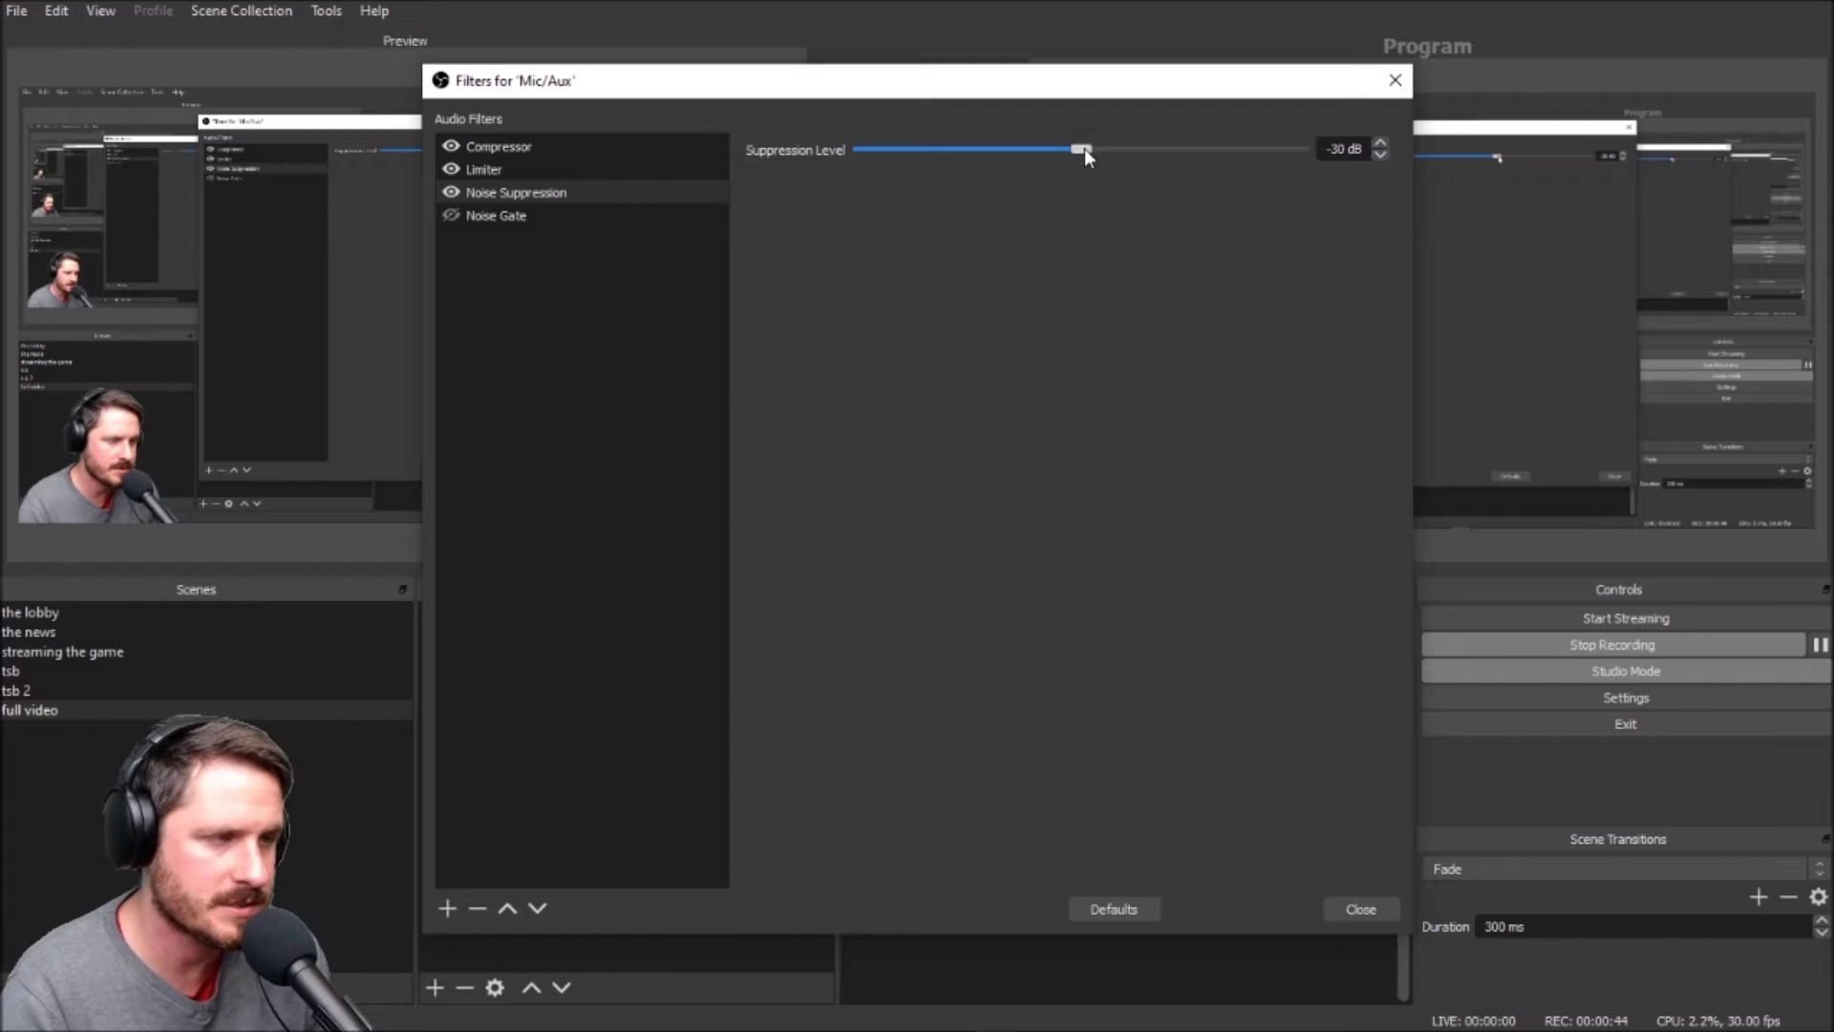
{"action": "left_click_drag", "start_coordinate": [1085, 153], "coordinate": [1220, 212]}
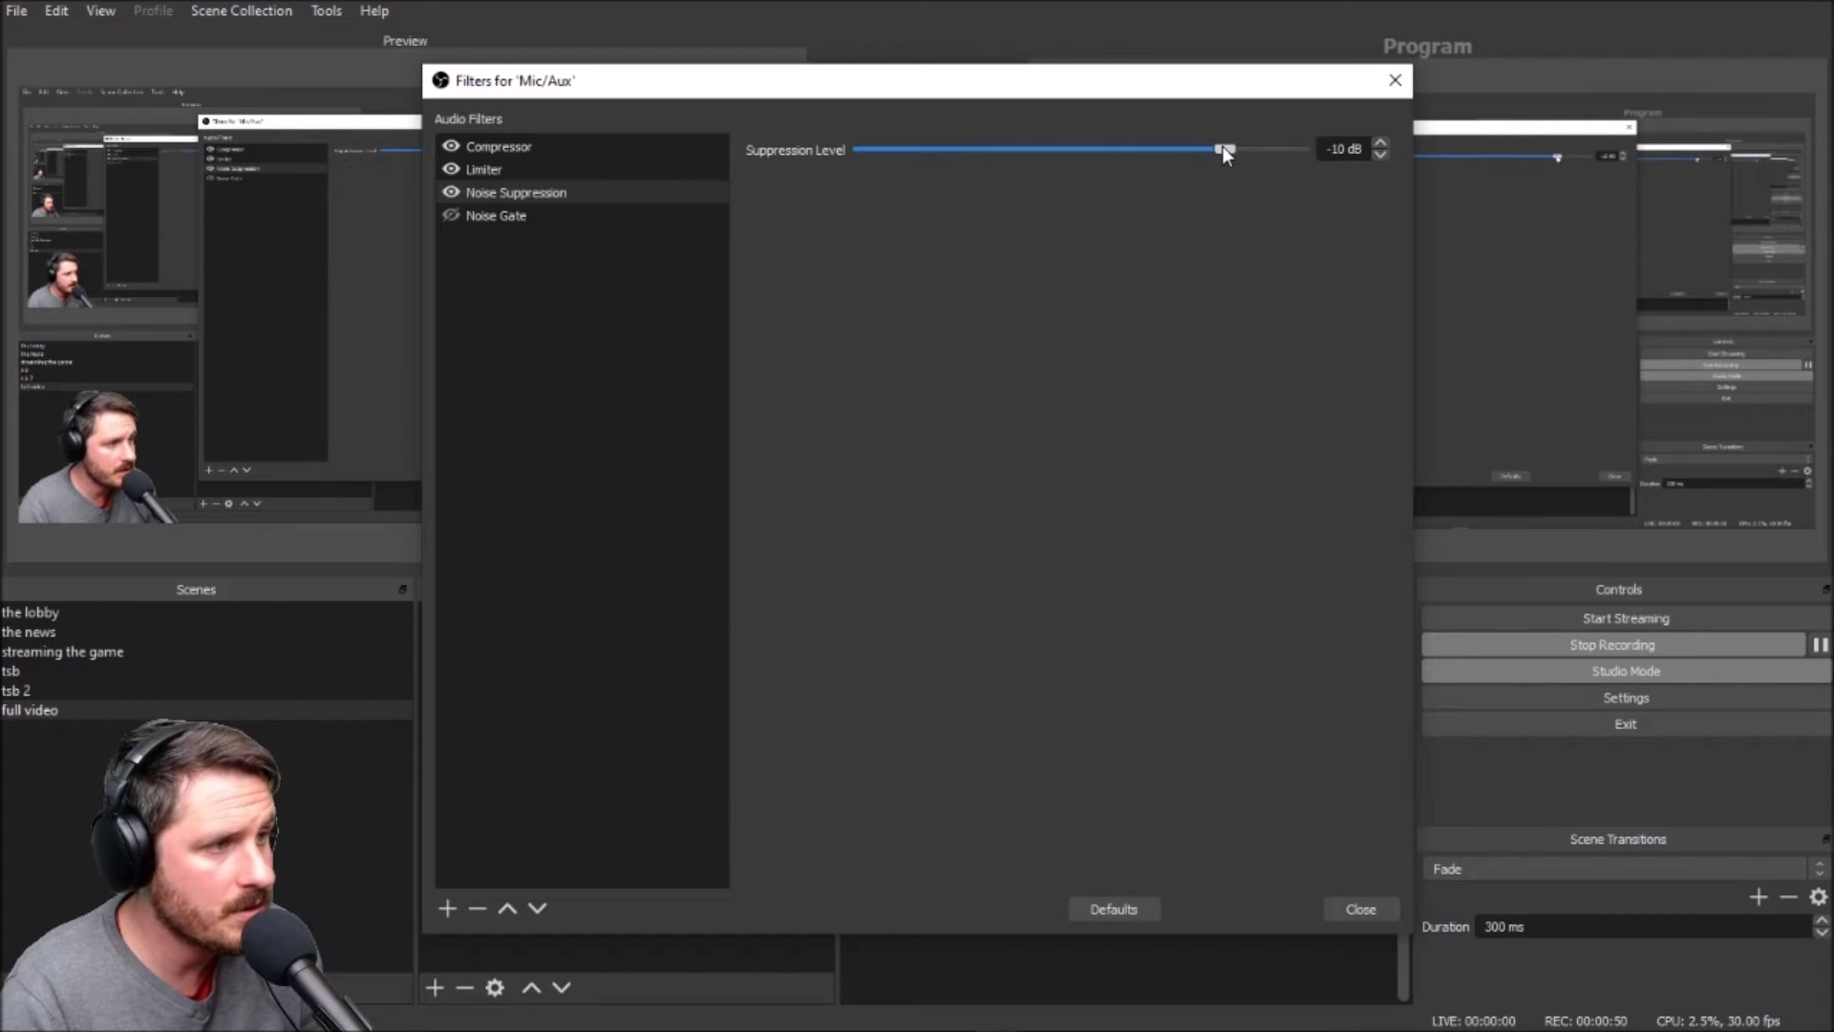
{"action": "left_click_drag", "start_coordinate": [1222, 149], "coordinate": [1190, 167]}
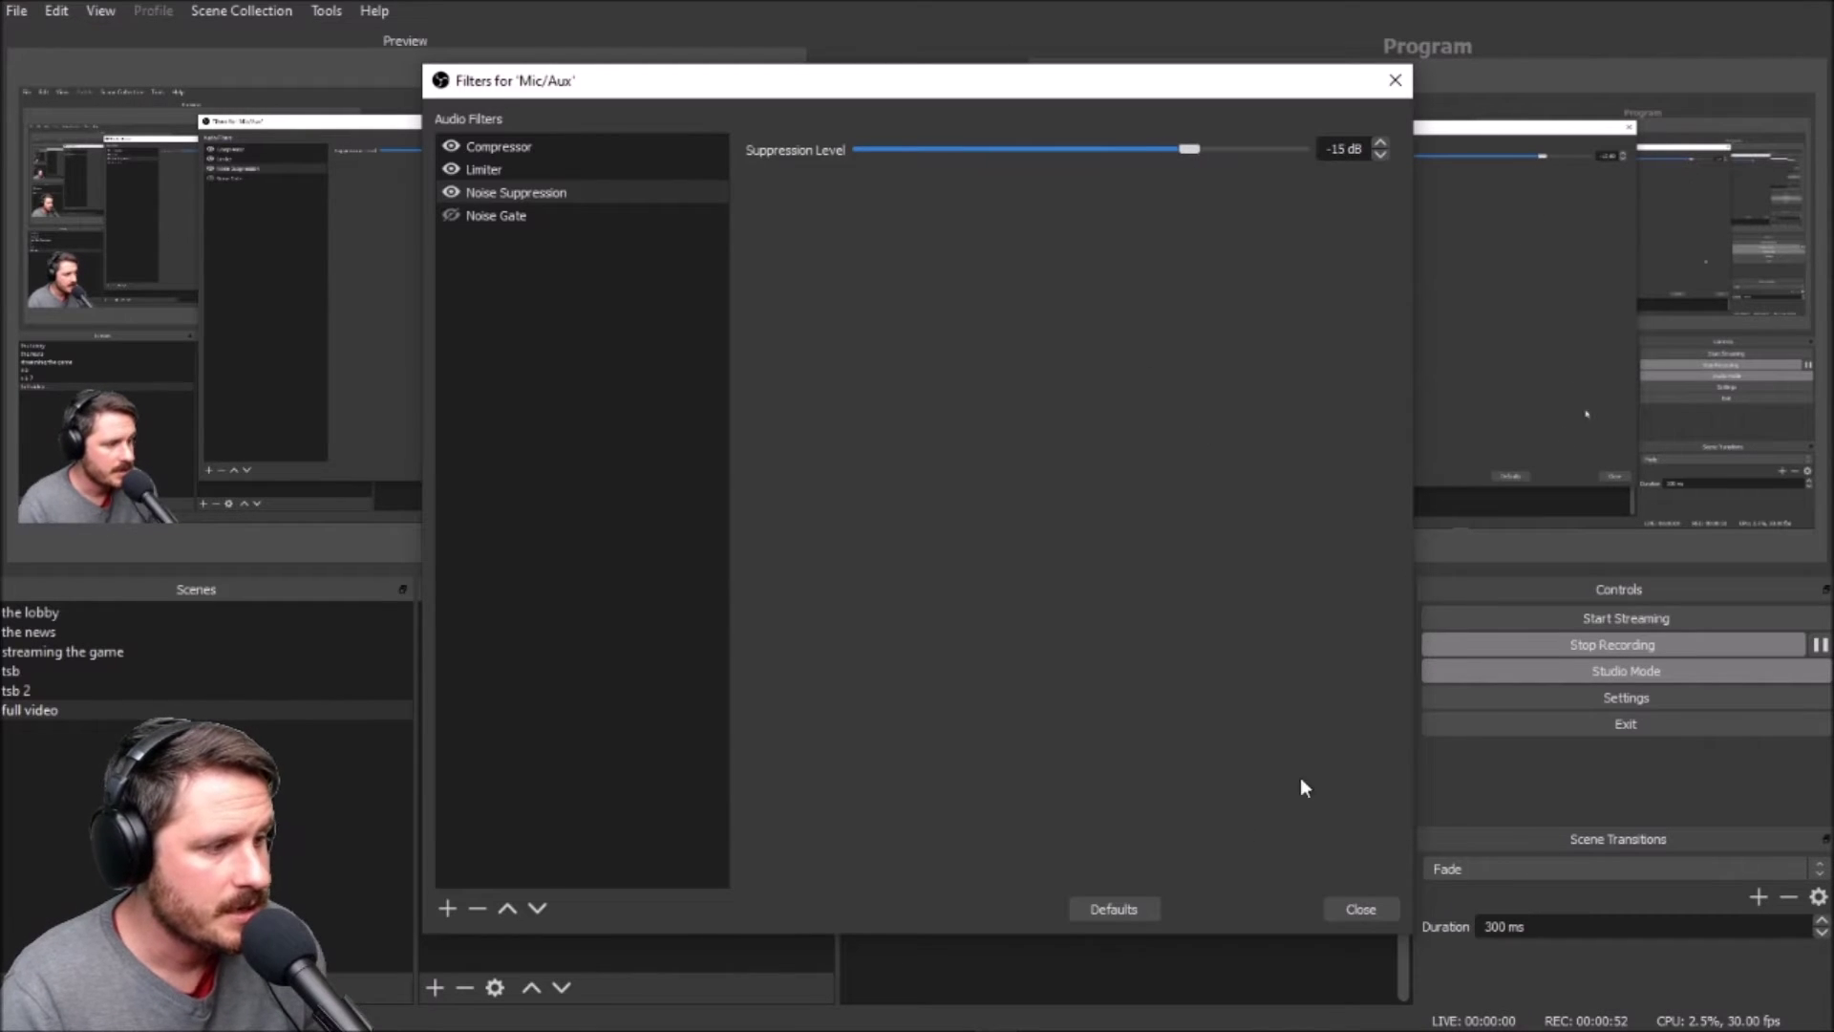
{"action": "left_click_drag", "start_coordinate": [1189, 147], "coordinate": [1095, 168]}
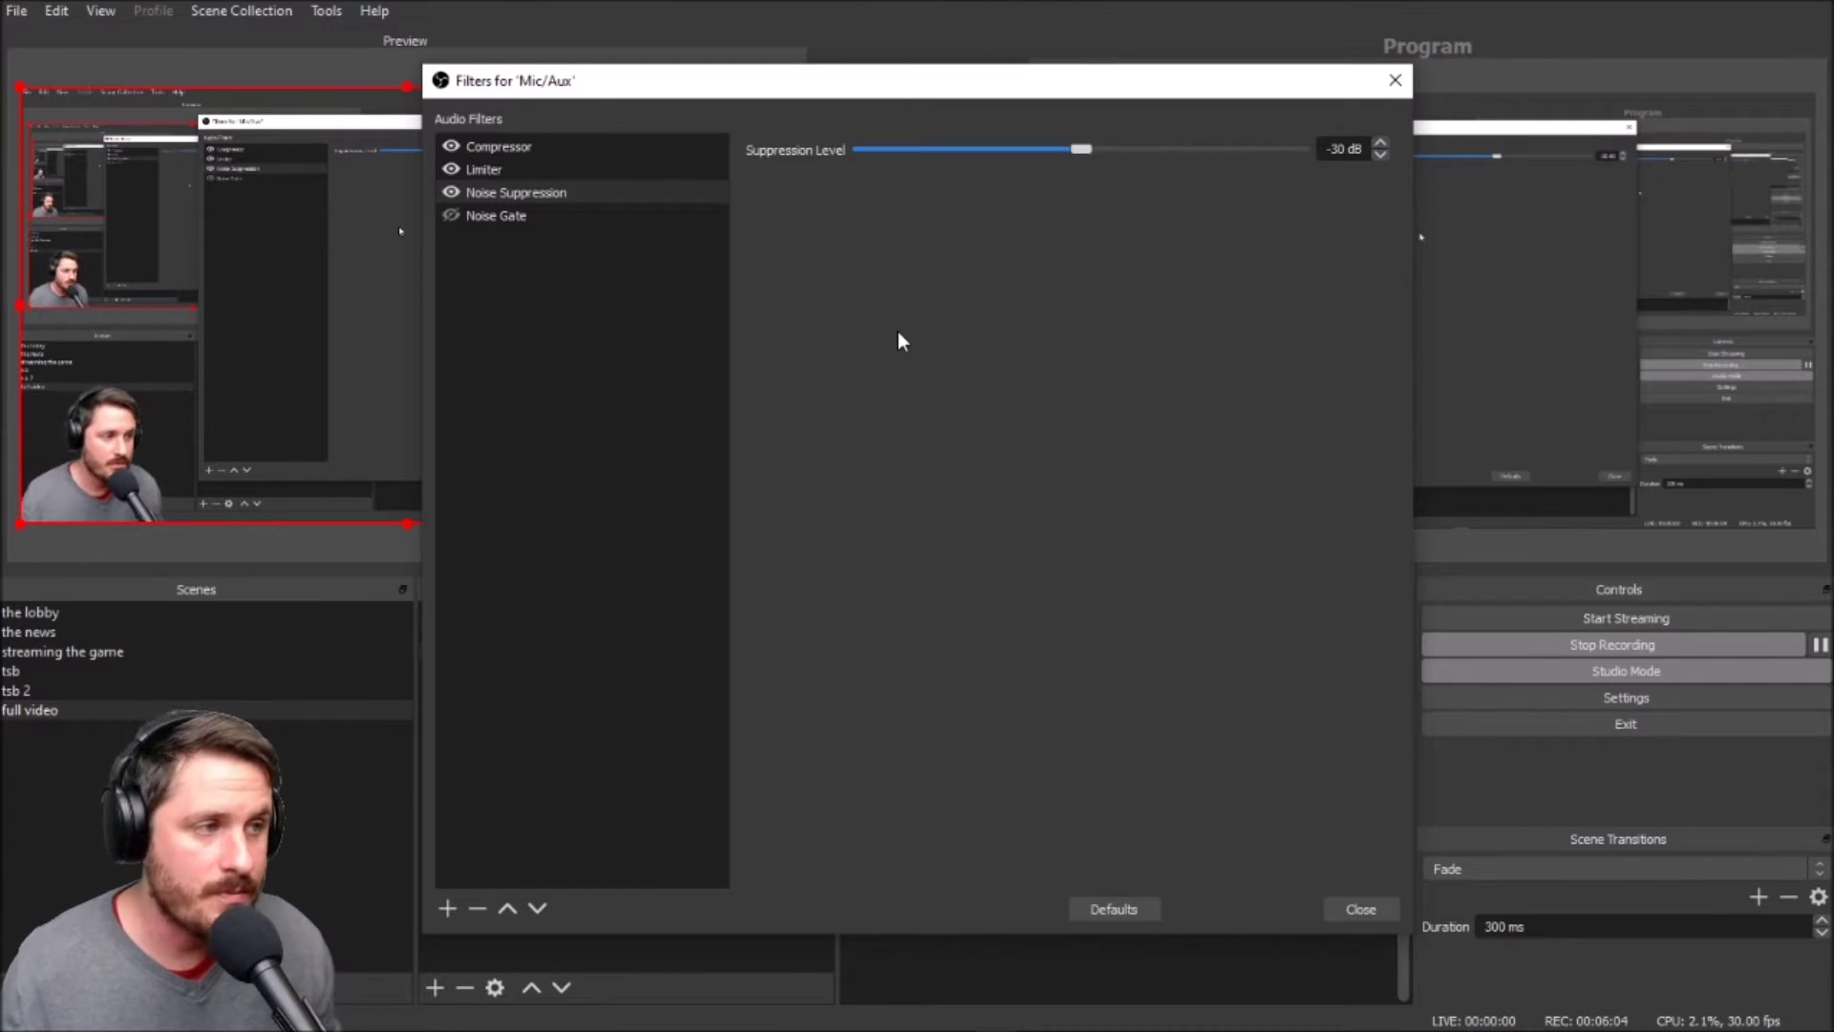
Switch off the Mic/Aux Noise Suppression filter
{"action": "left_click", "coordinate": [449, 191]}
Select the Noise Gate filter and enable it
{"action": "left_click", "coordinate": [552, 217]}
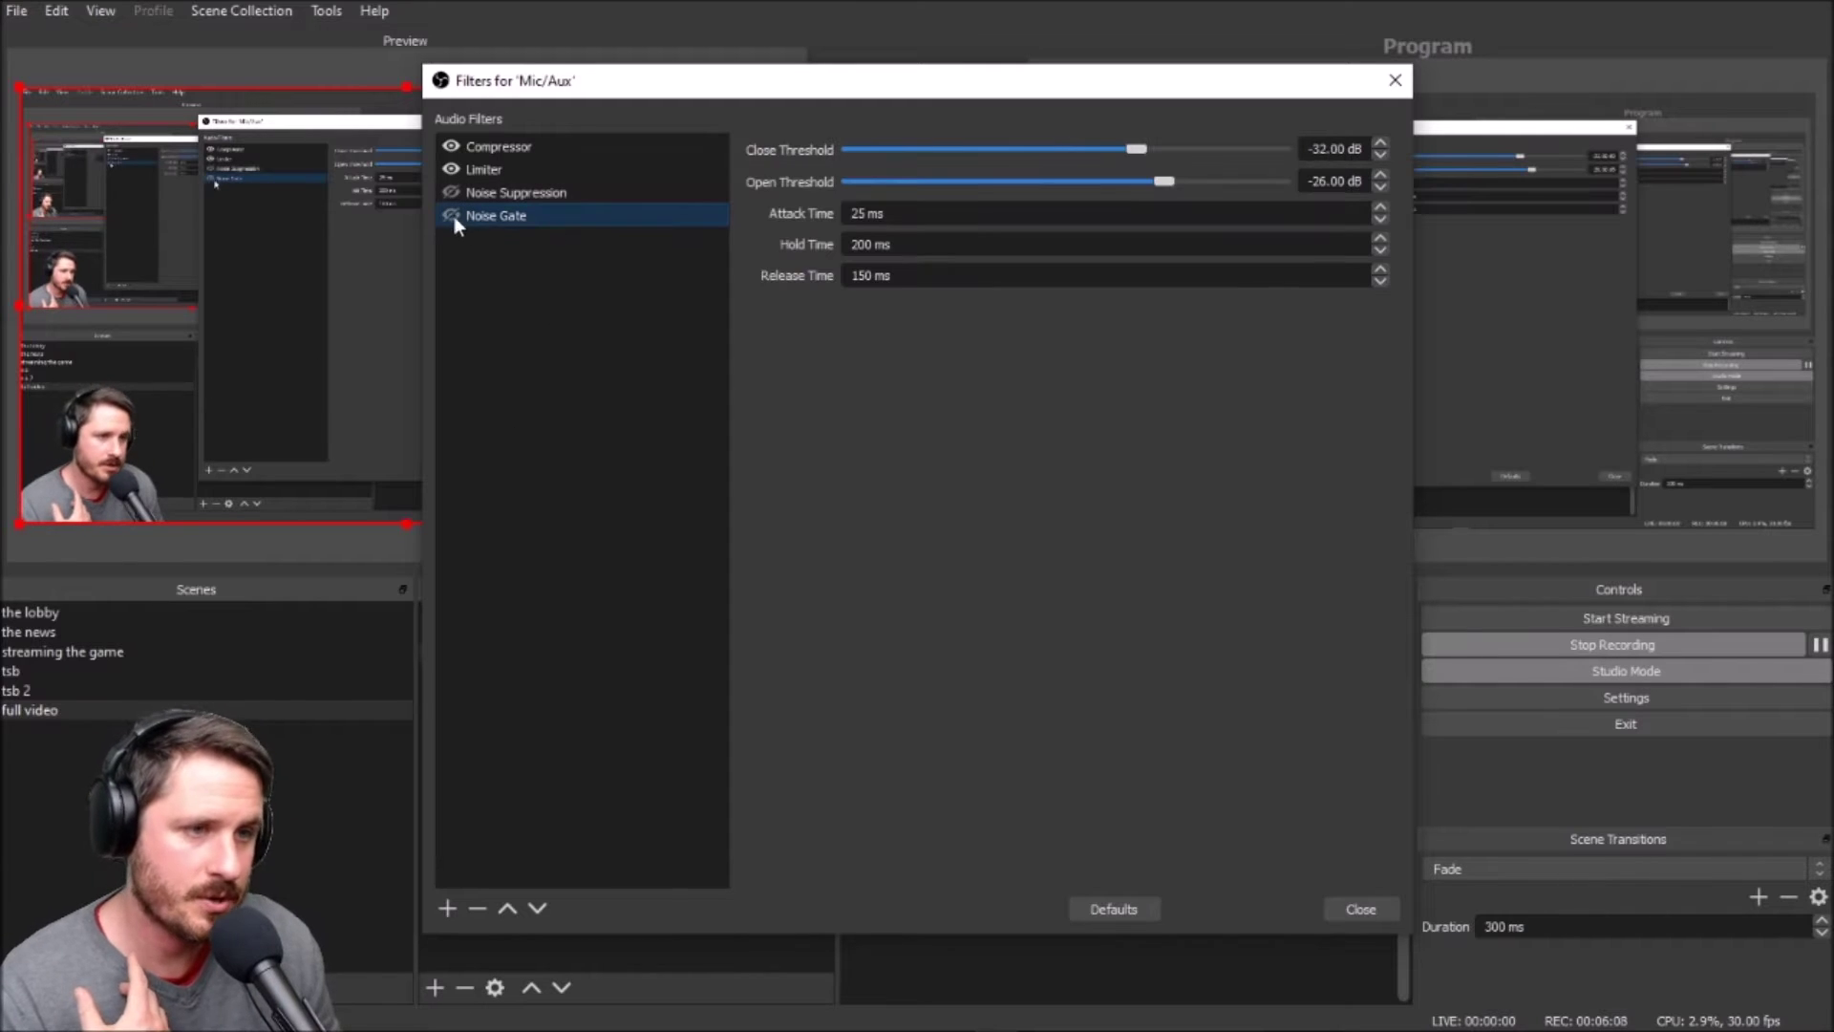
{"action": "left_click", "coordinate": [451, 215]}
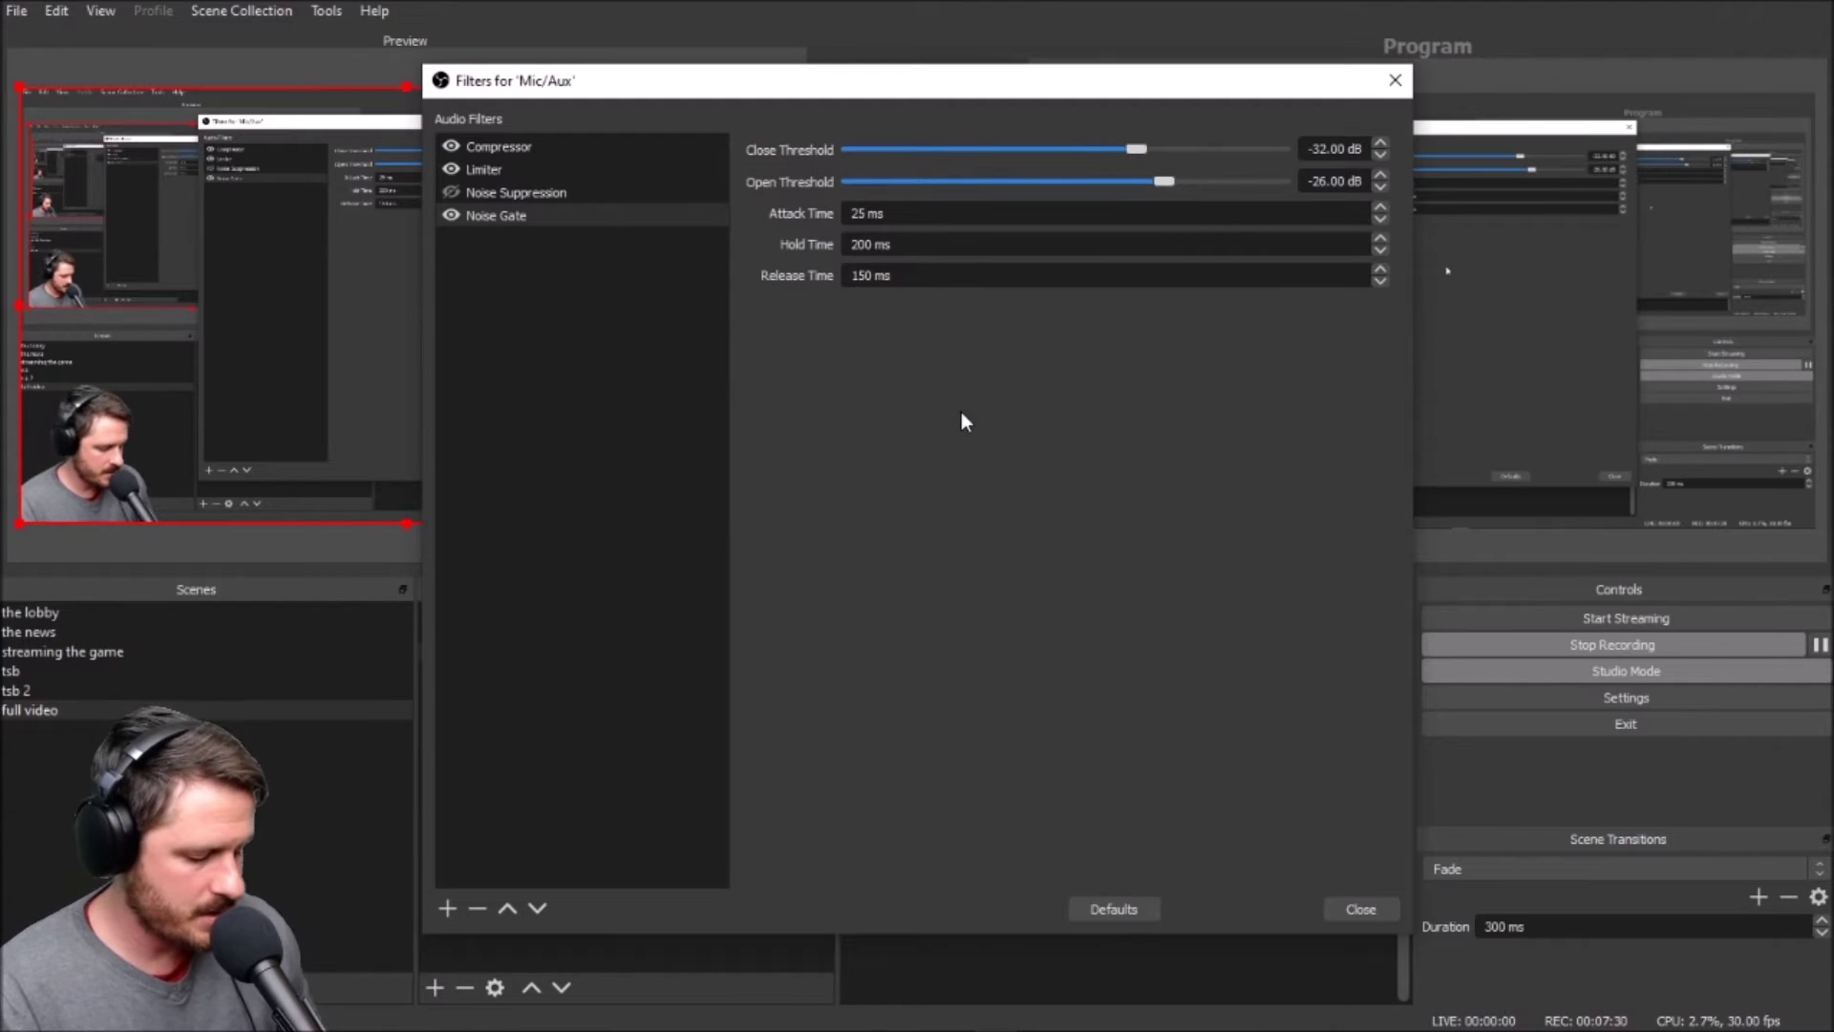
{"action": "type", "text": "00"}
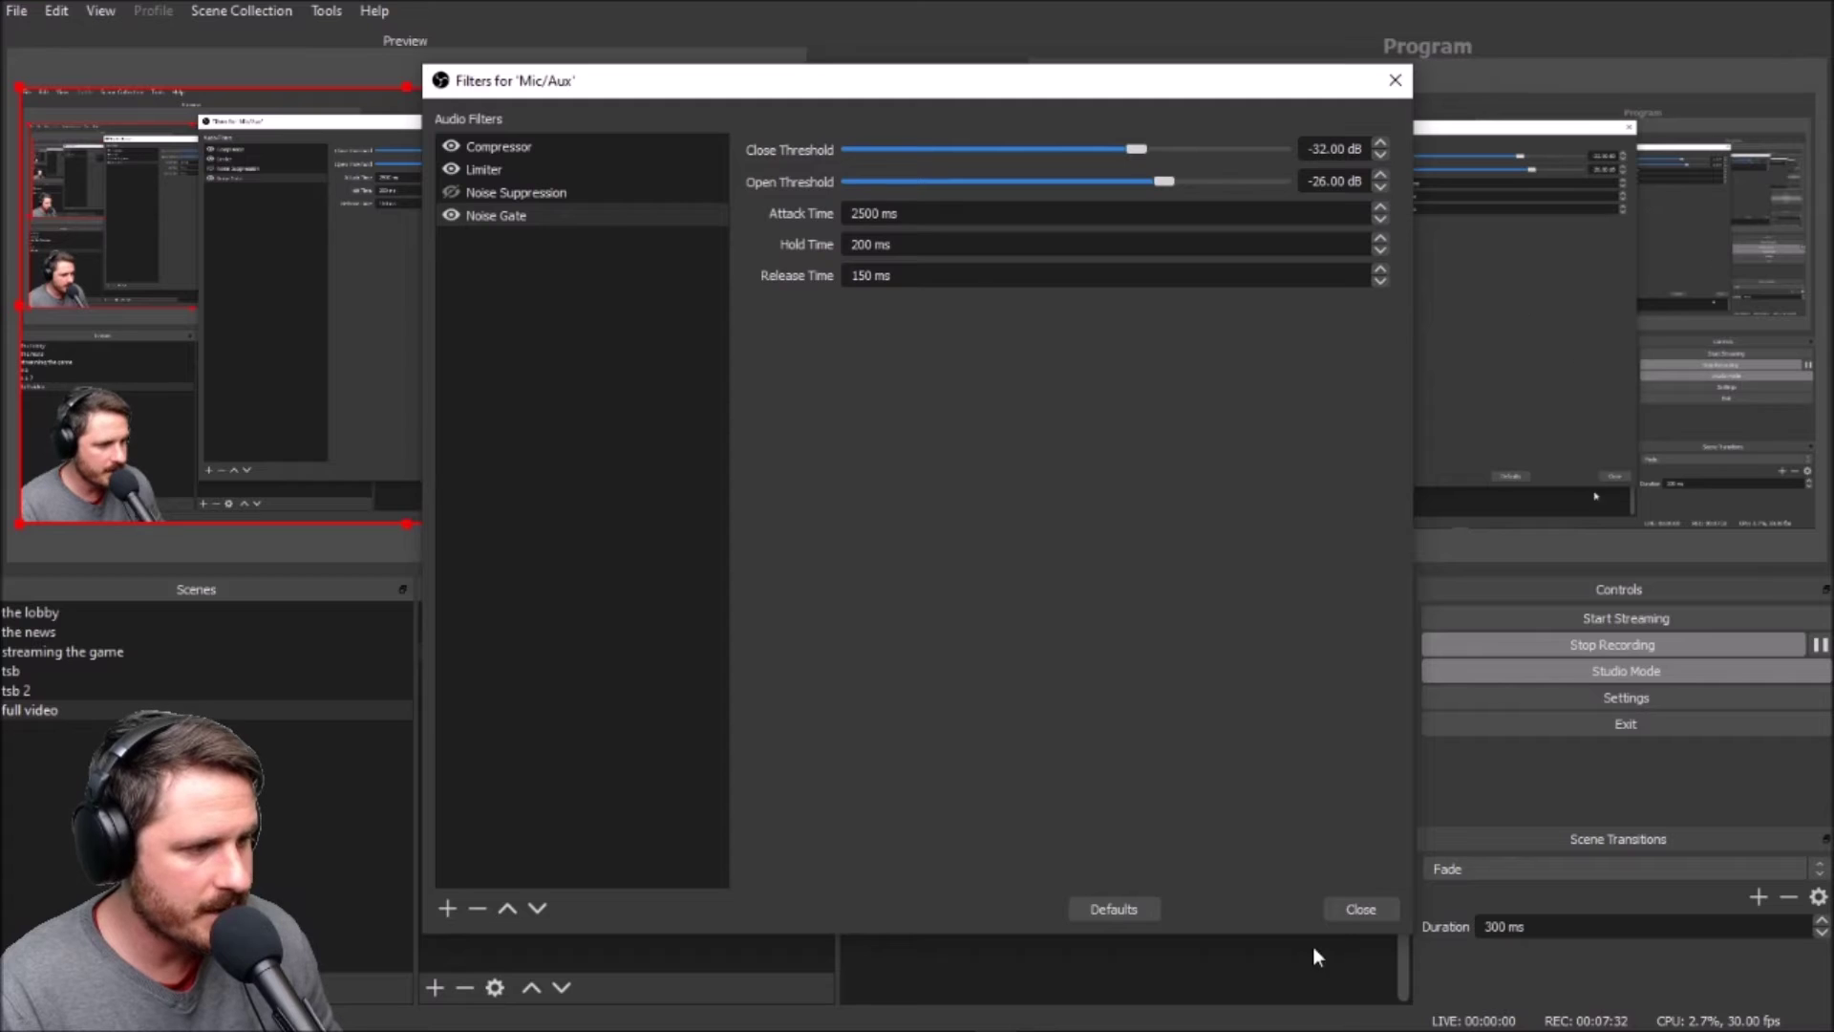
{"action": "left_click", "coordinate": [1349, 908]}
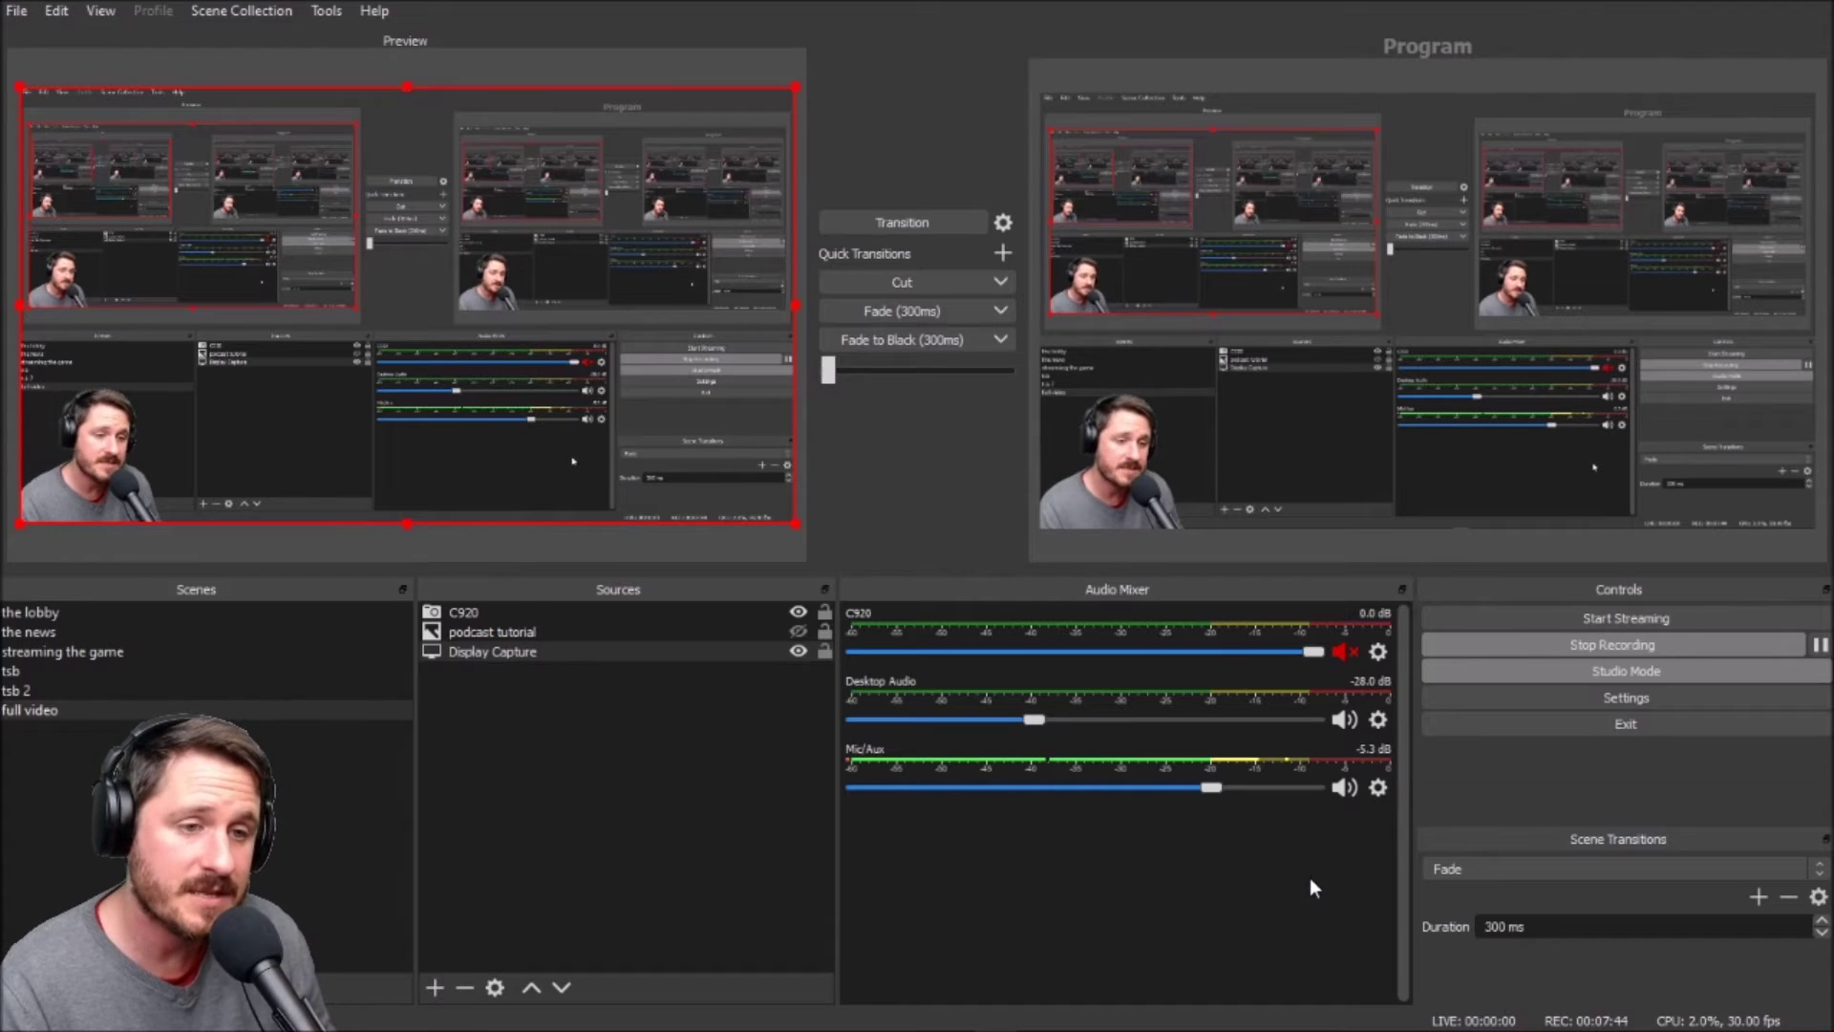
{"action": "left_click", "coordinate": [1379, 787]}
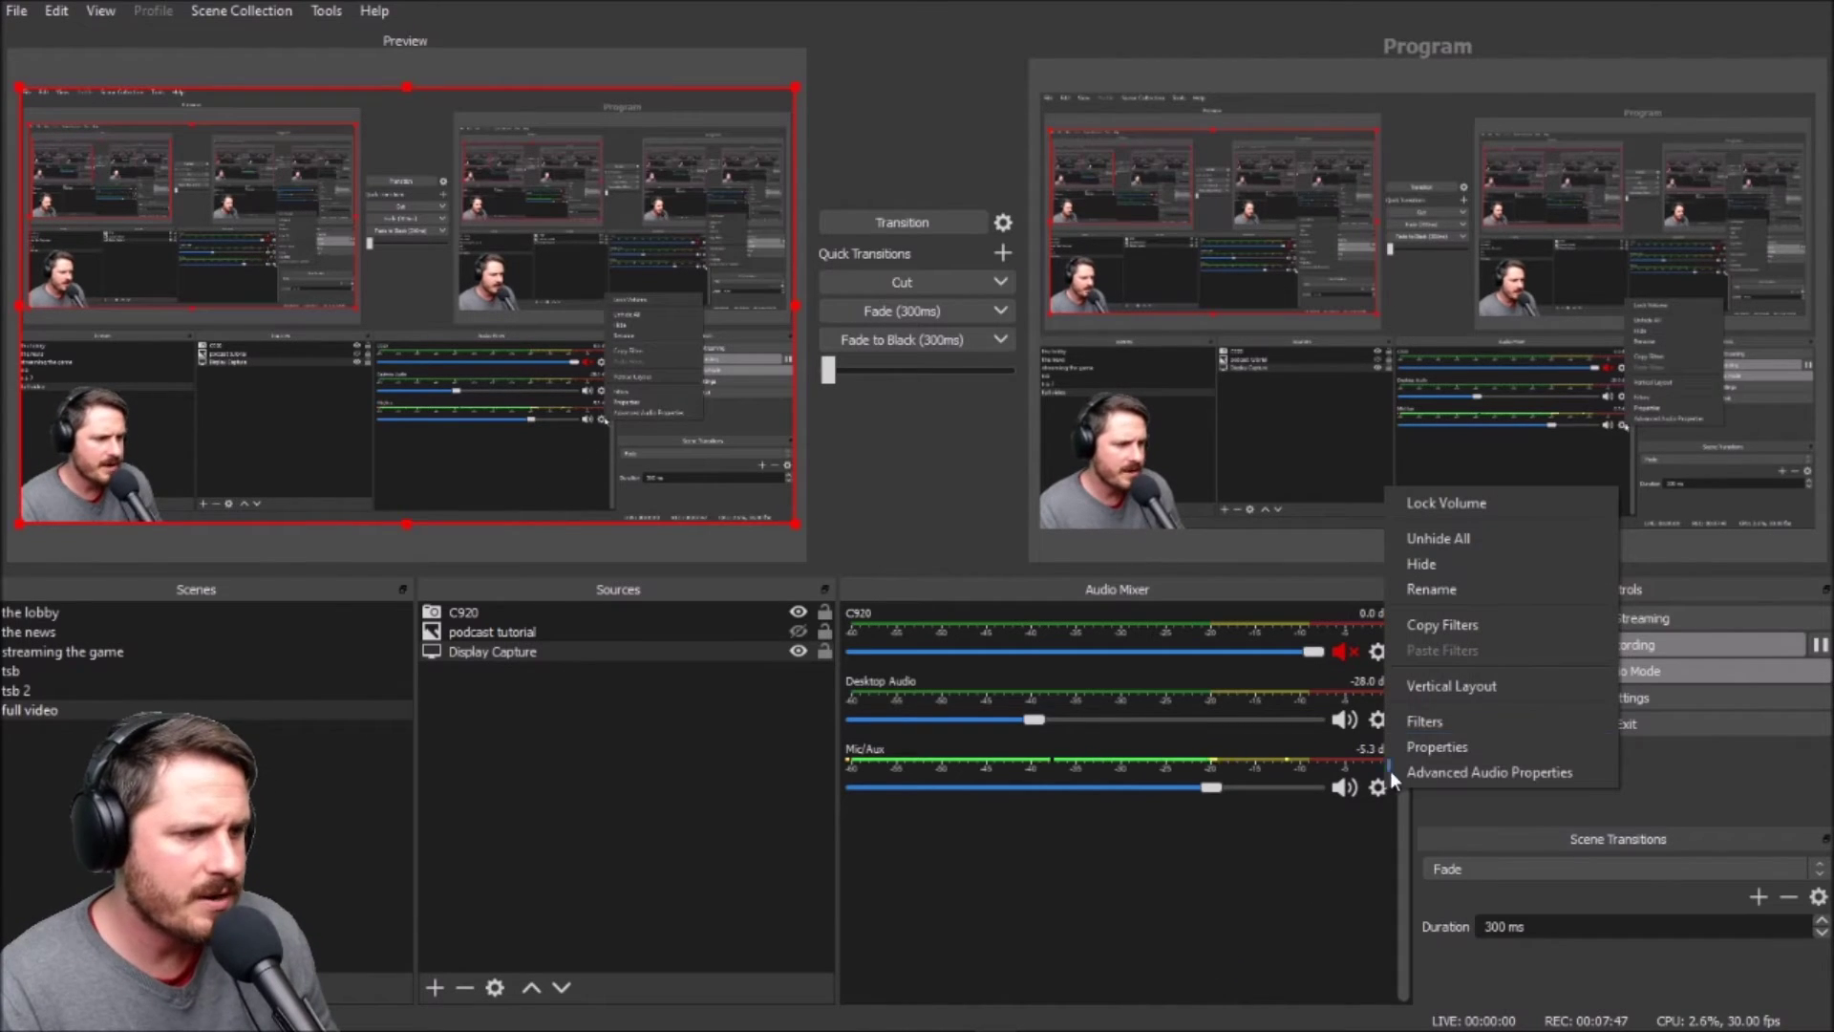
{"action": "left_click", "coordinate": [1417, 721]}
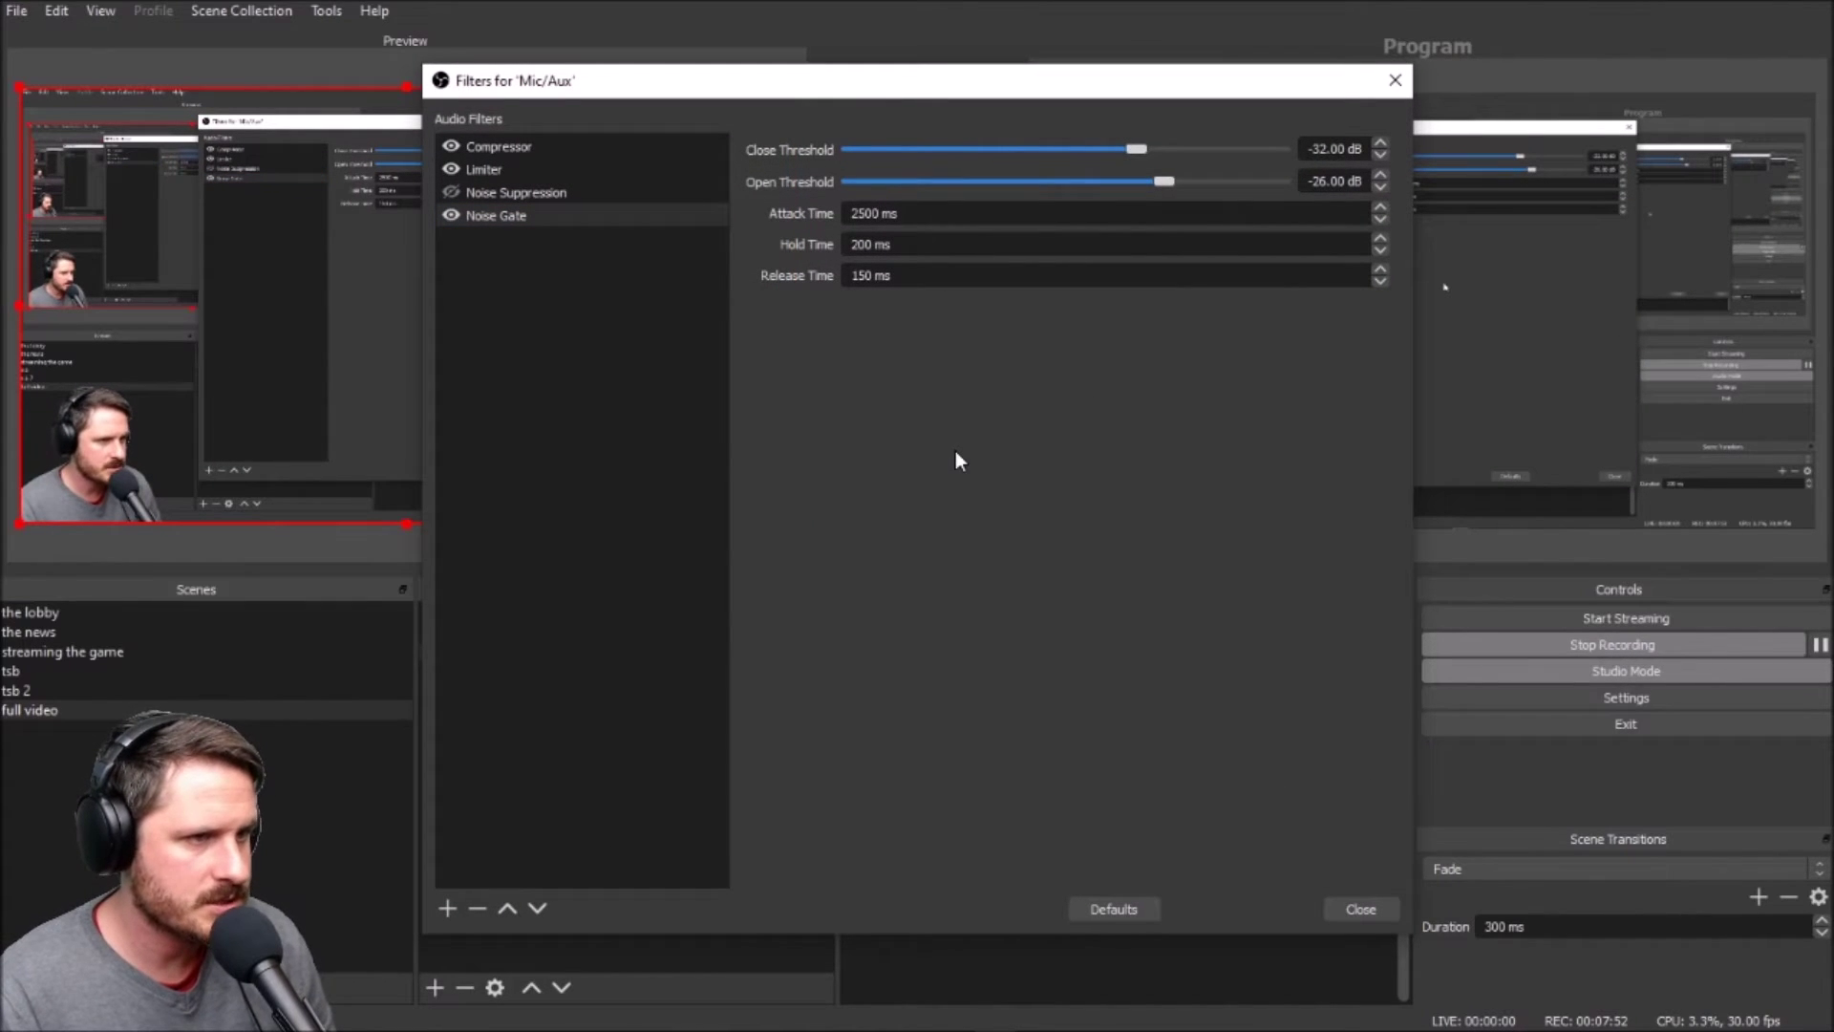
{"action": "key", "text": "BackSpace"}
{"action": "key", "text": "BackSpace"}
{"action": "key", "text": "Return"}
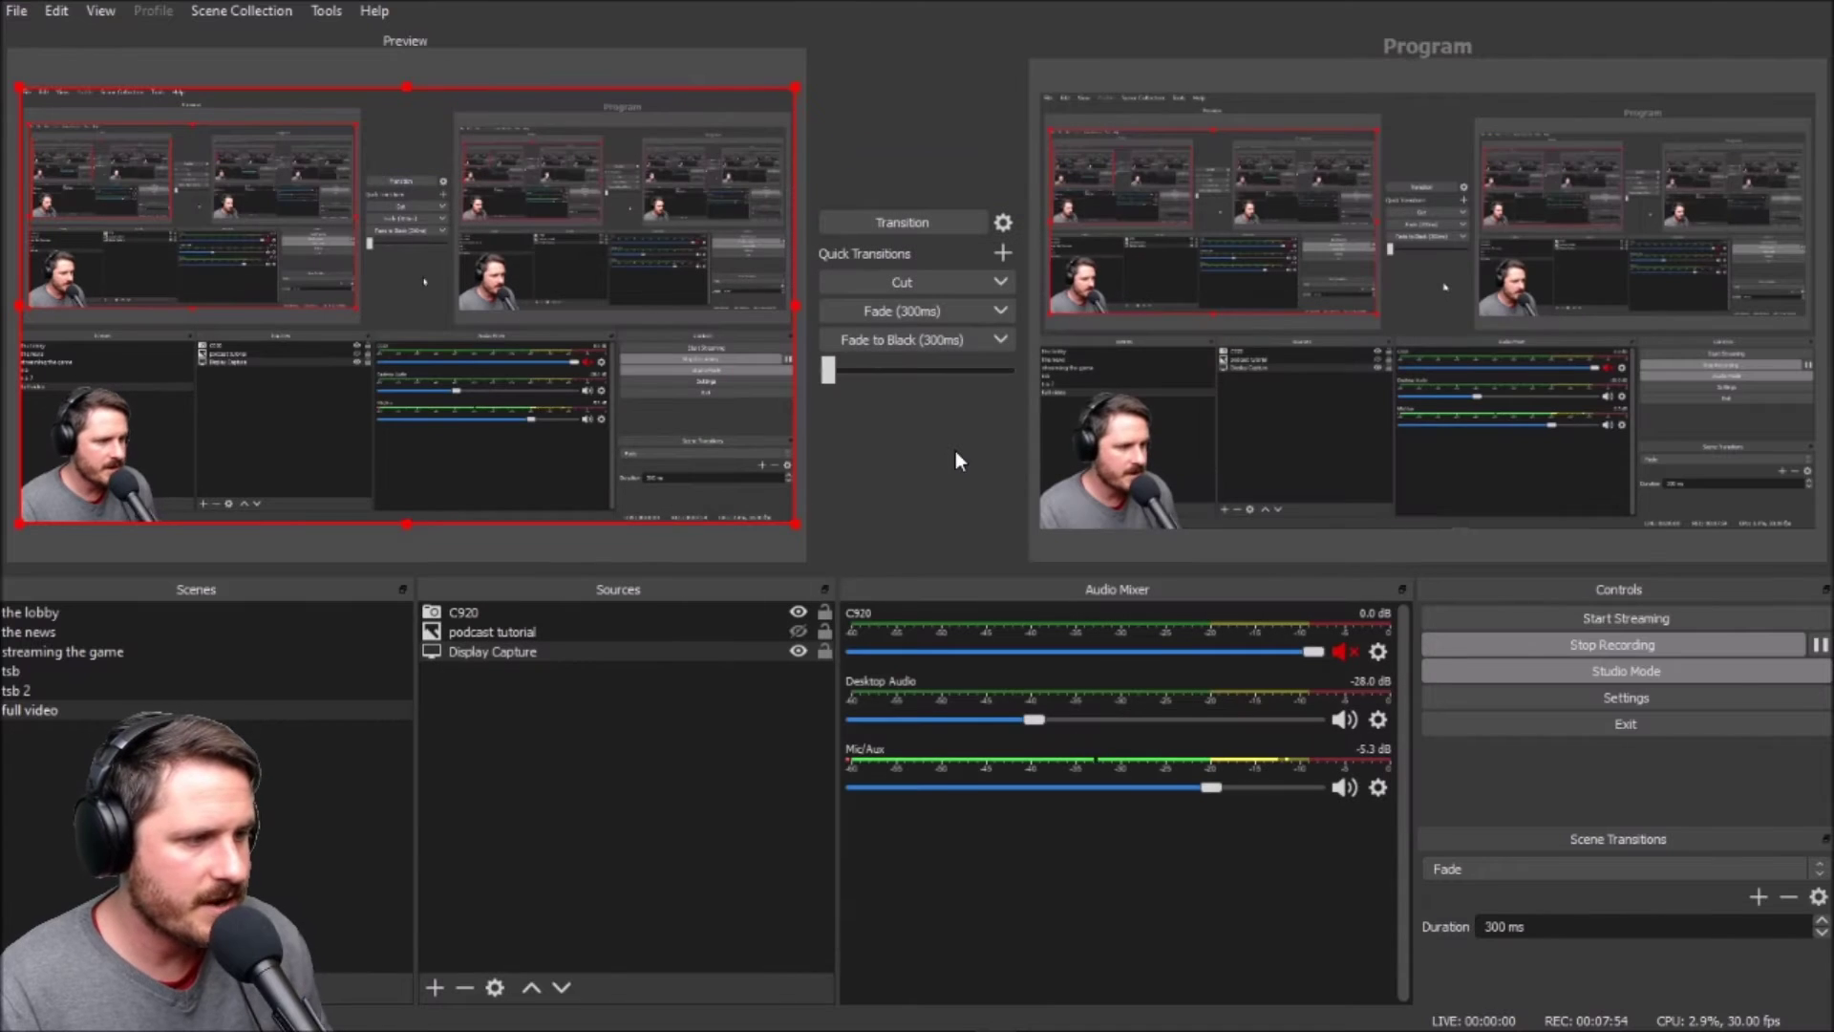
{"action": "left_click", "coordinate": [1378, 787]}
{"action": "left_click", "coordinate": [1402, 708]}
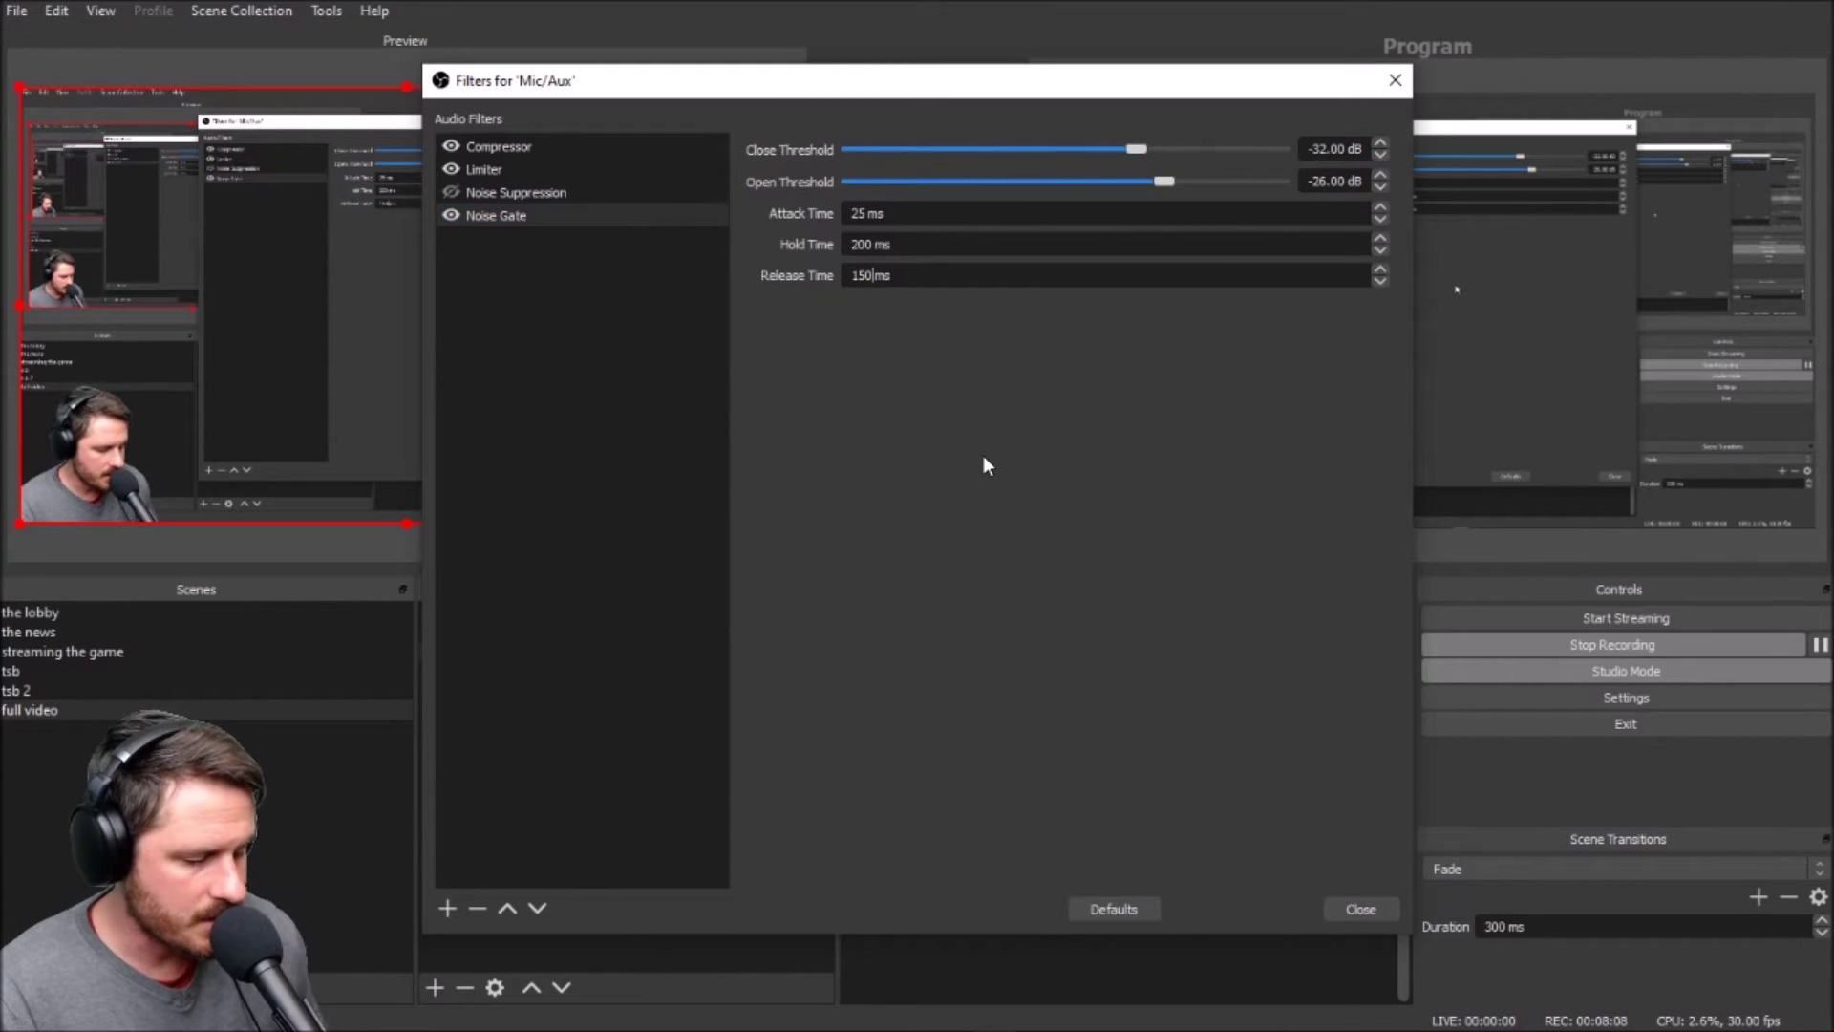
Cut the Noise Gate release time from 2500 to 150 ms, reopening the Mic/Aux filters midway
{"action": "type", "text": "0"}
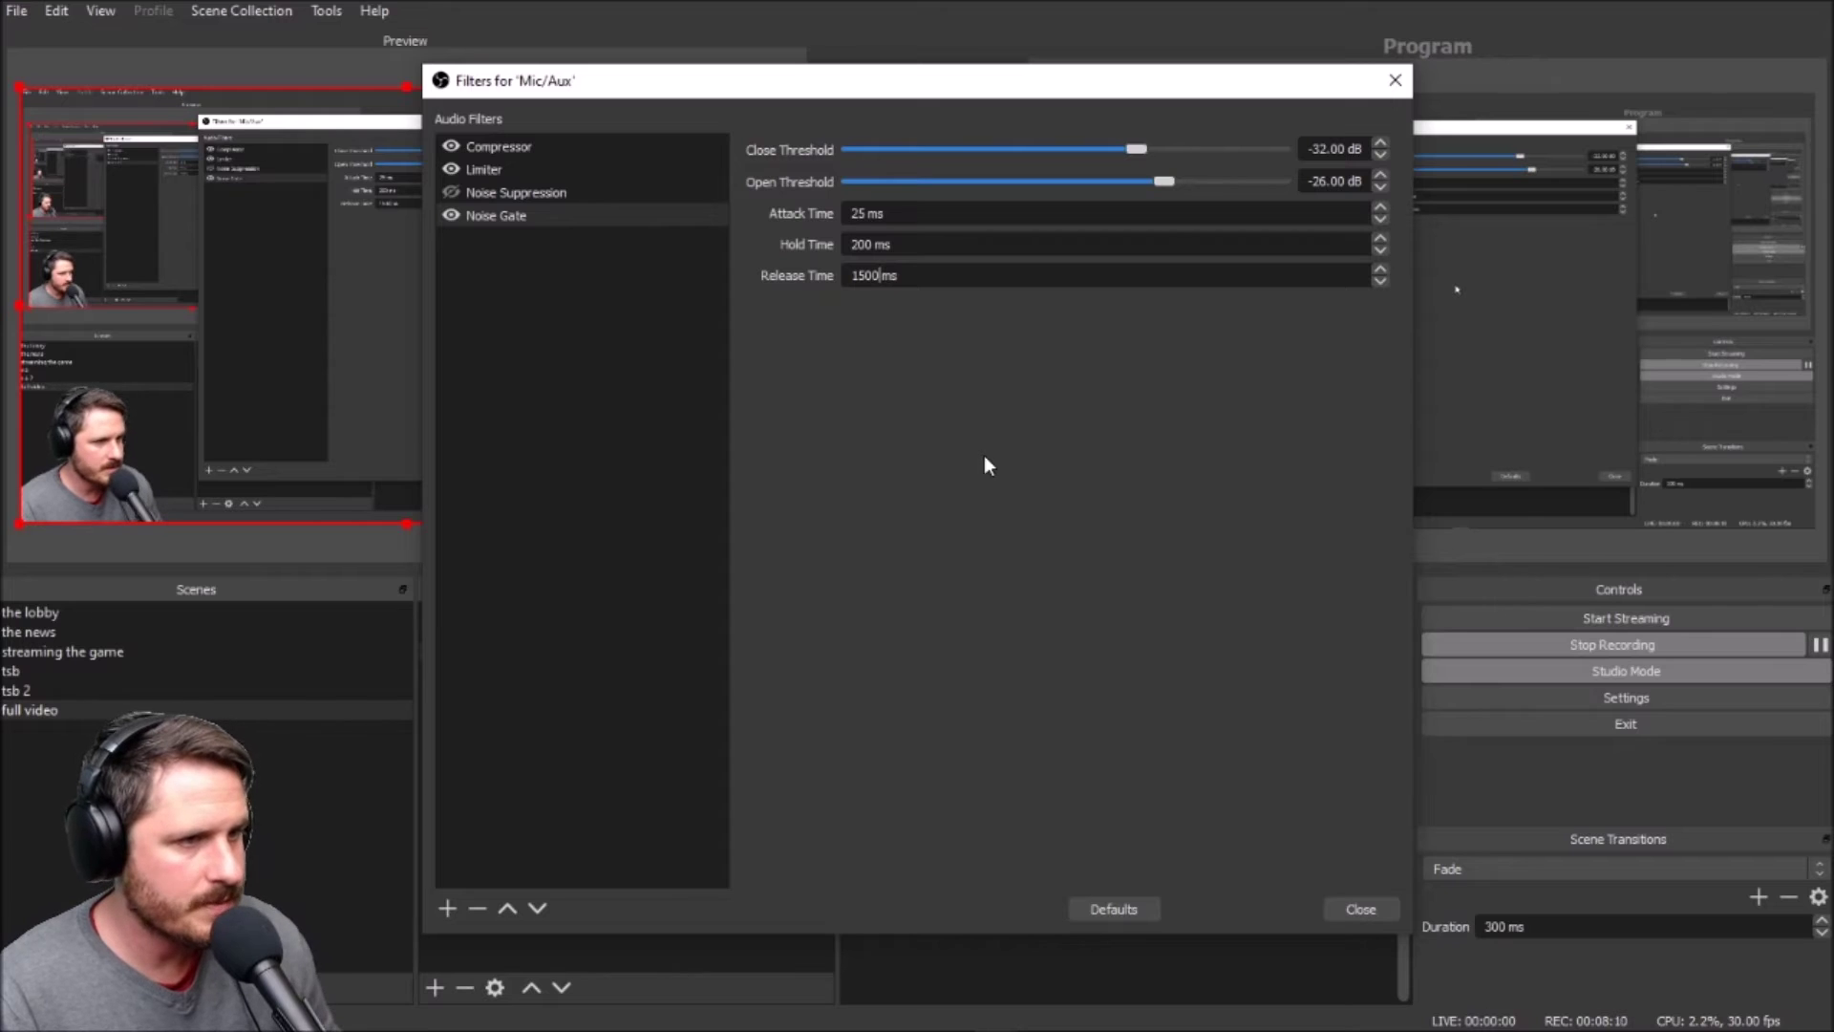
{"action": "left_click_drag", "start_coordinate": [860, 276], "coordinate": [843, 276]}
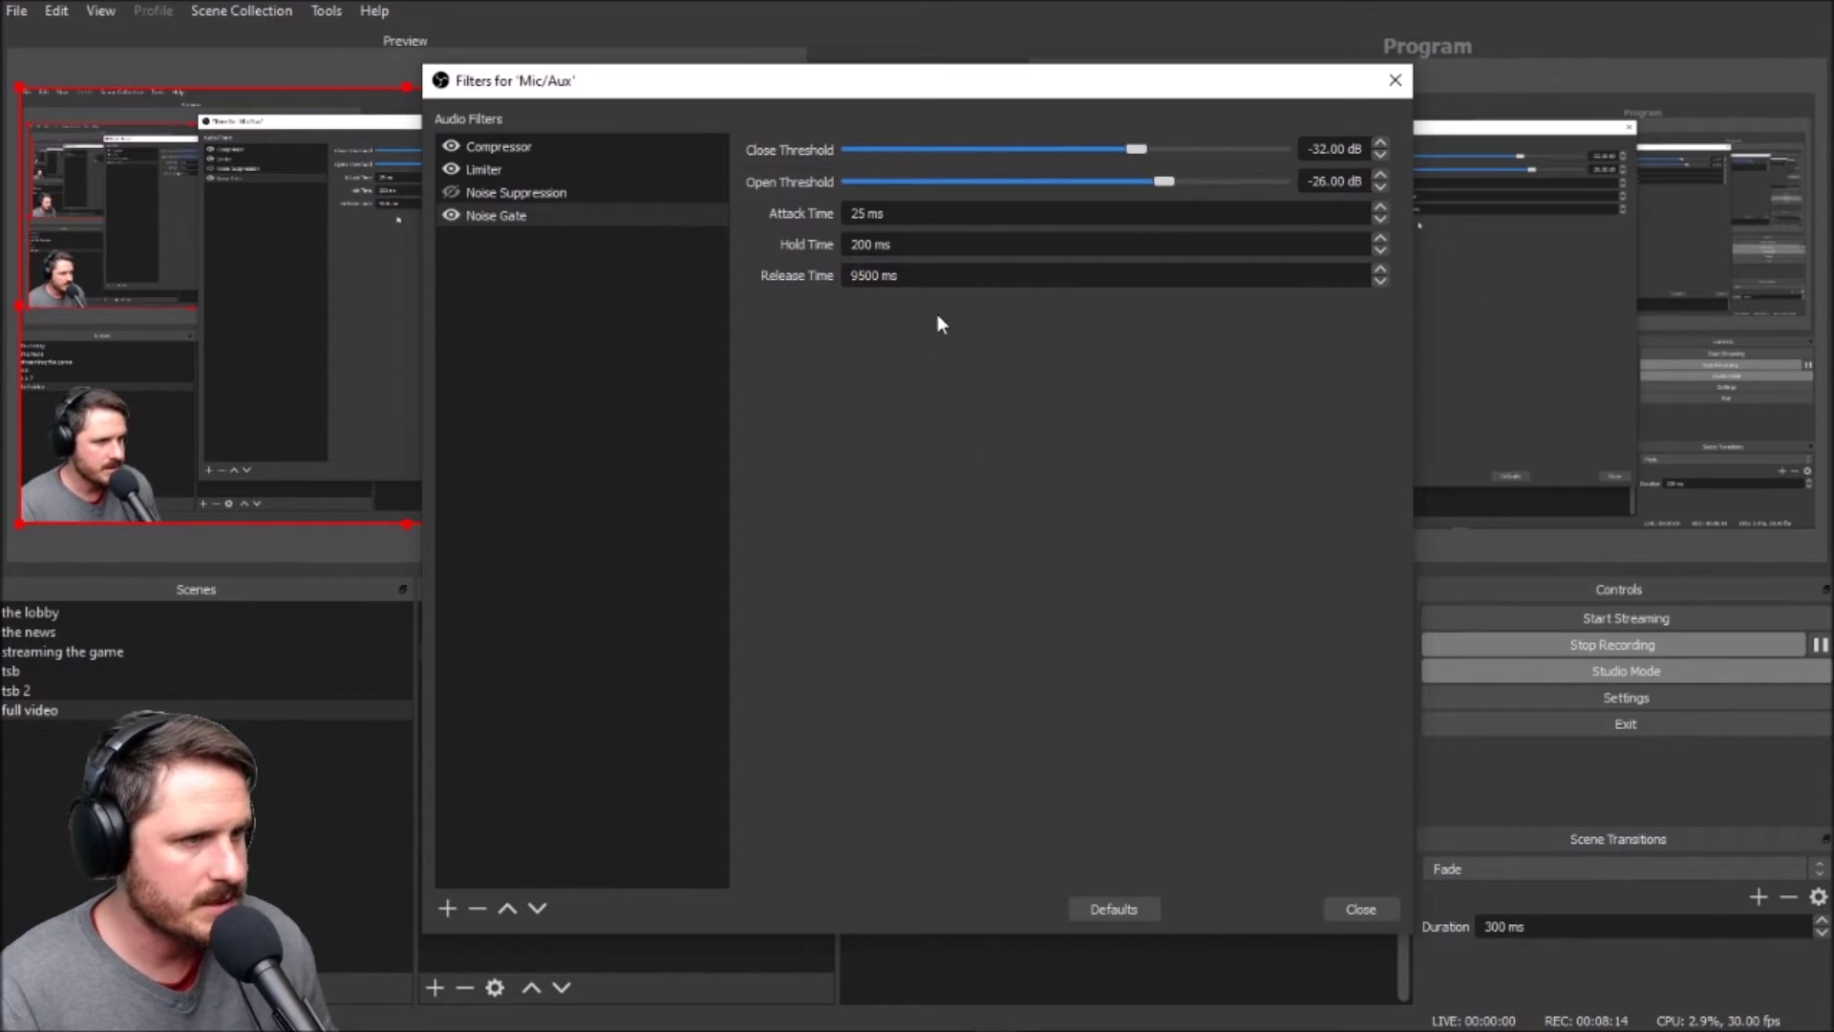
{"action": "left_click", "coordinate": [1360, 910]}
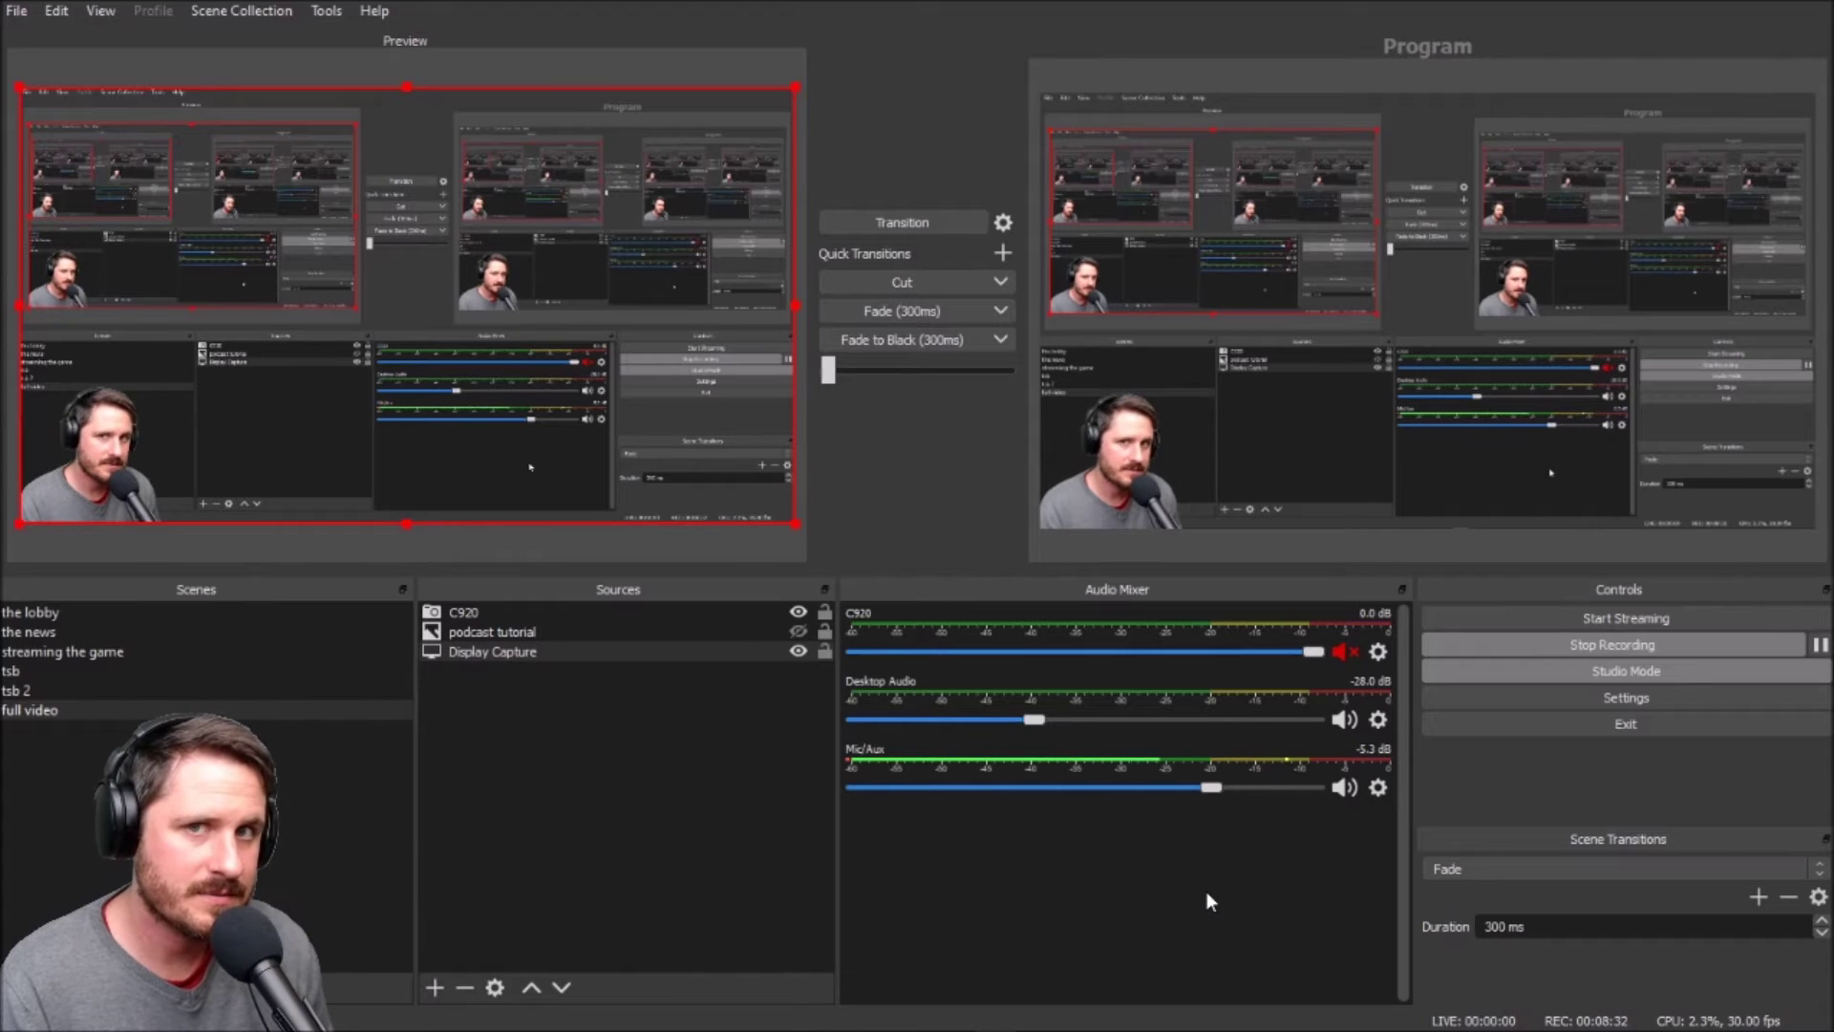
{"action": "left_click", "coordinate": [1376, 788]}
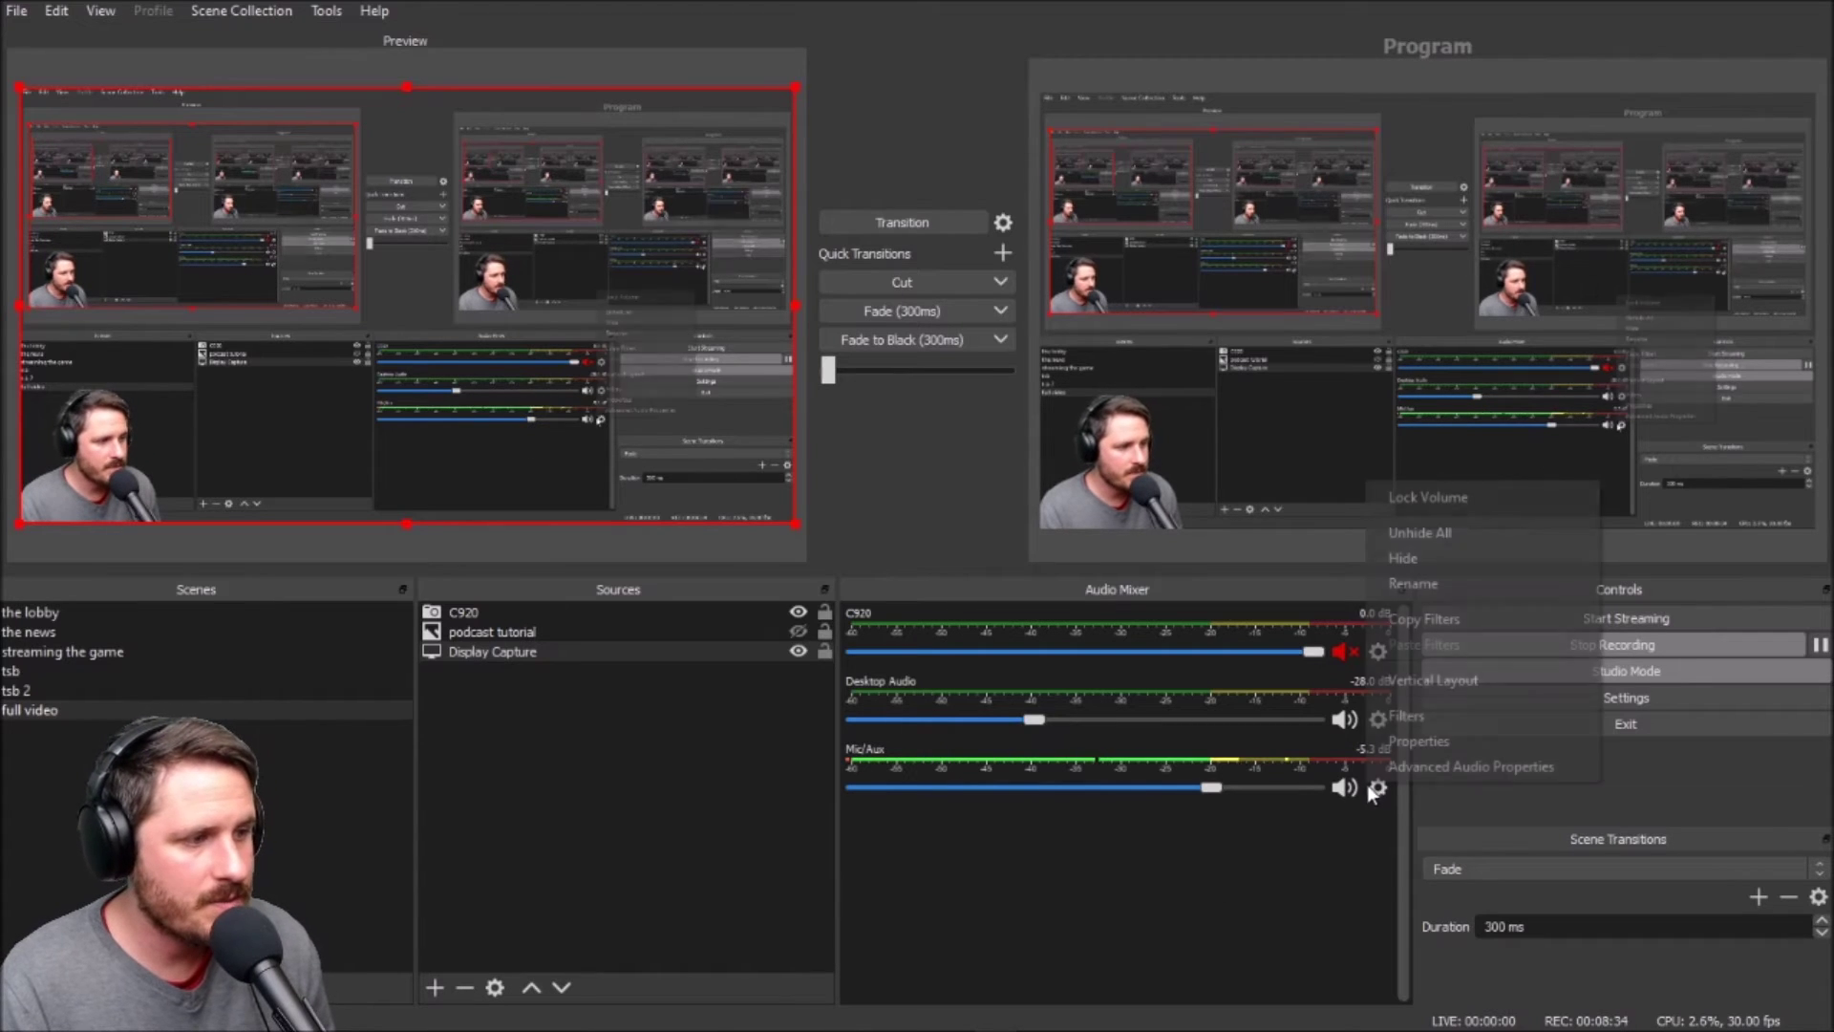
{"action": "left_click", "coordinate": [1391, 716]}
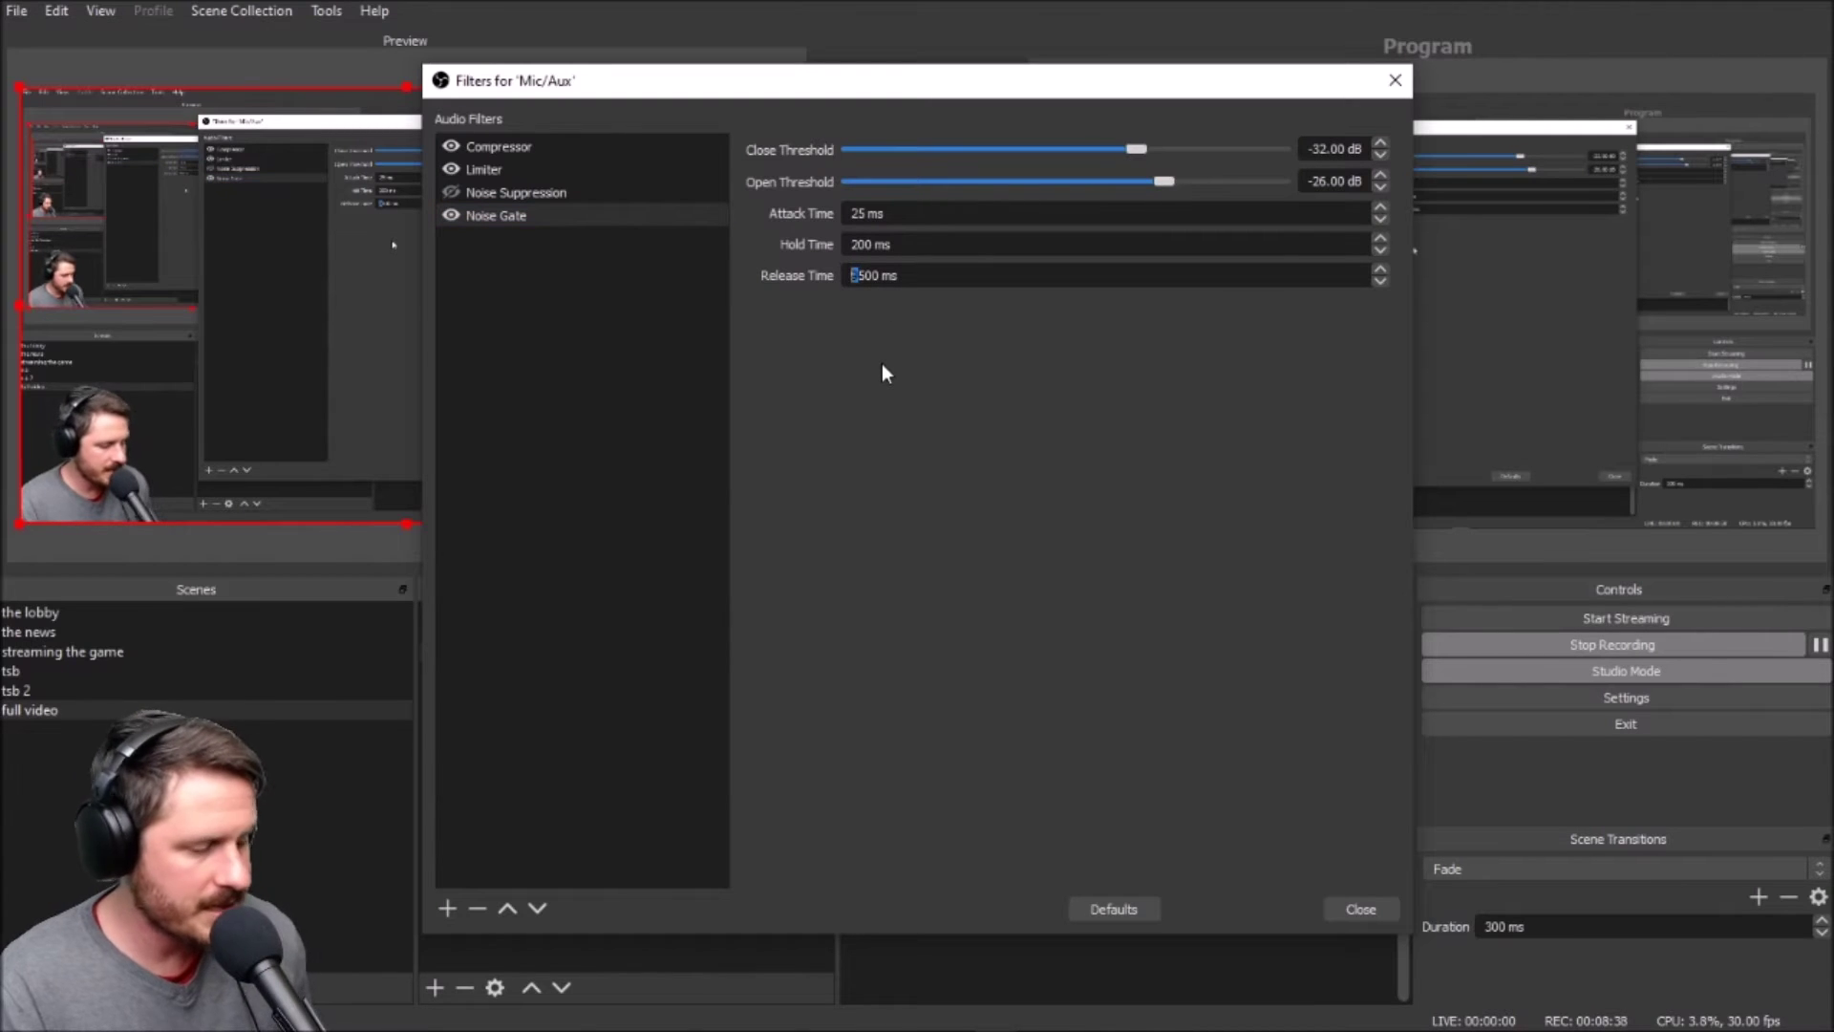
{"action": "type", "text": "1"}
{"action": "key", "text": "Delete"}
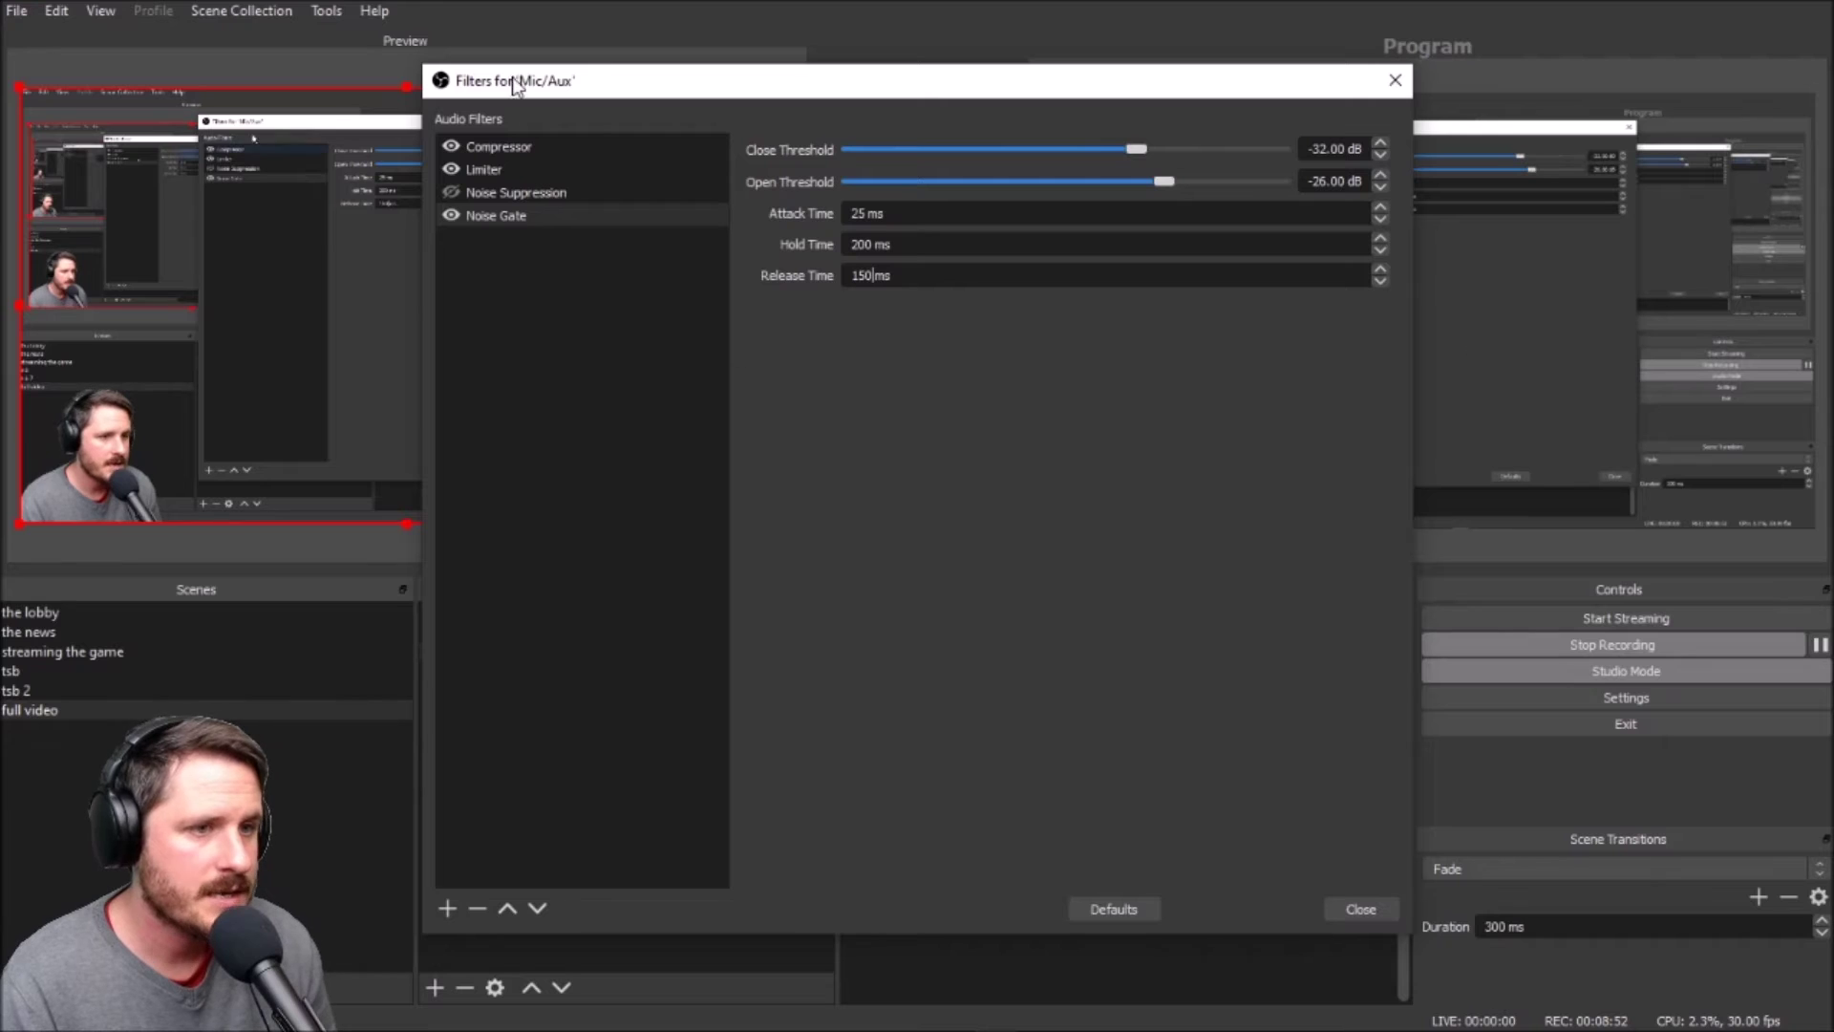
Disable both Noise Gate and Noise Suppression and close the Mic/Aux filters window
{"action": "left_click", "coordinate": [453, 214]}
{"action": "left_click", "coordinate": [450, 190]}
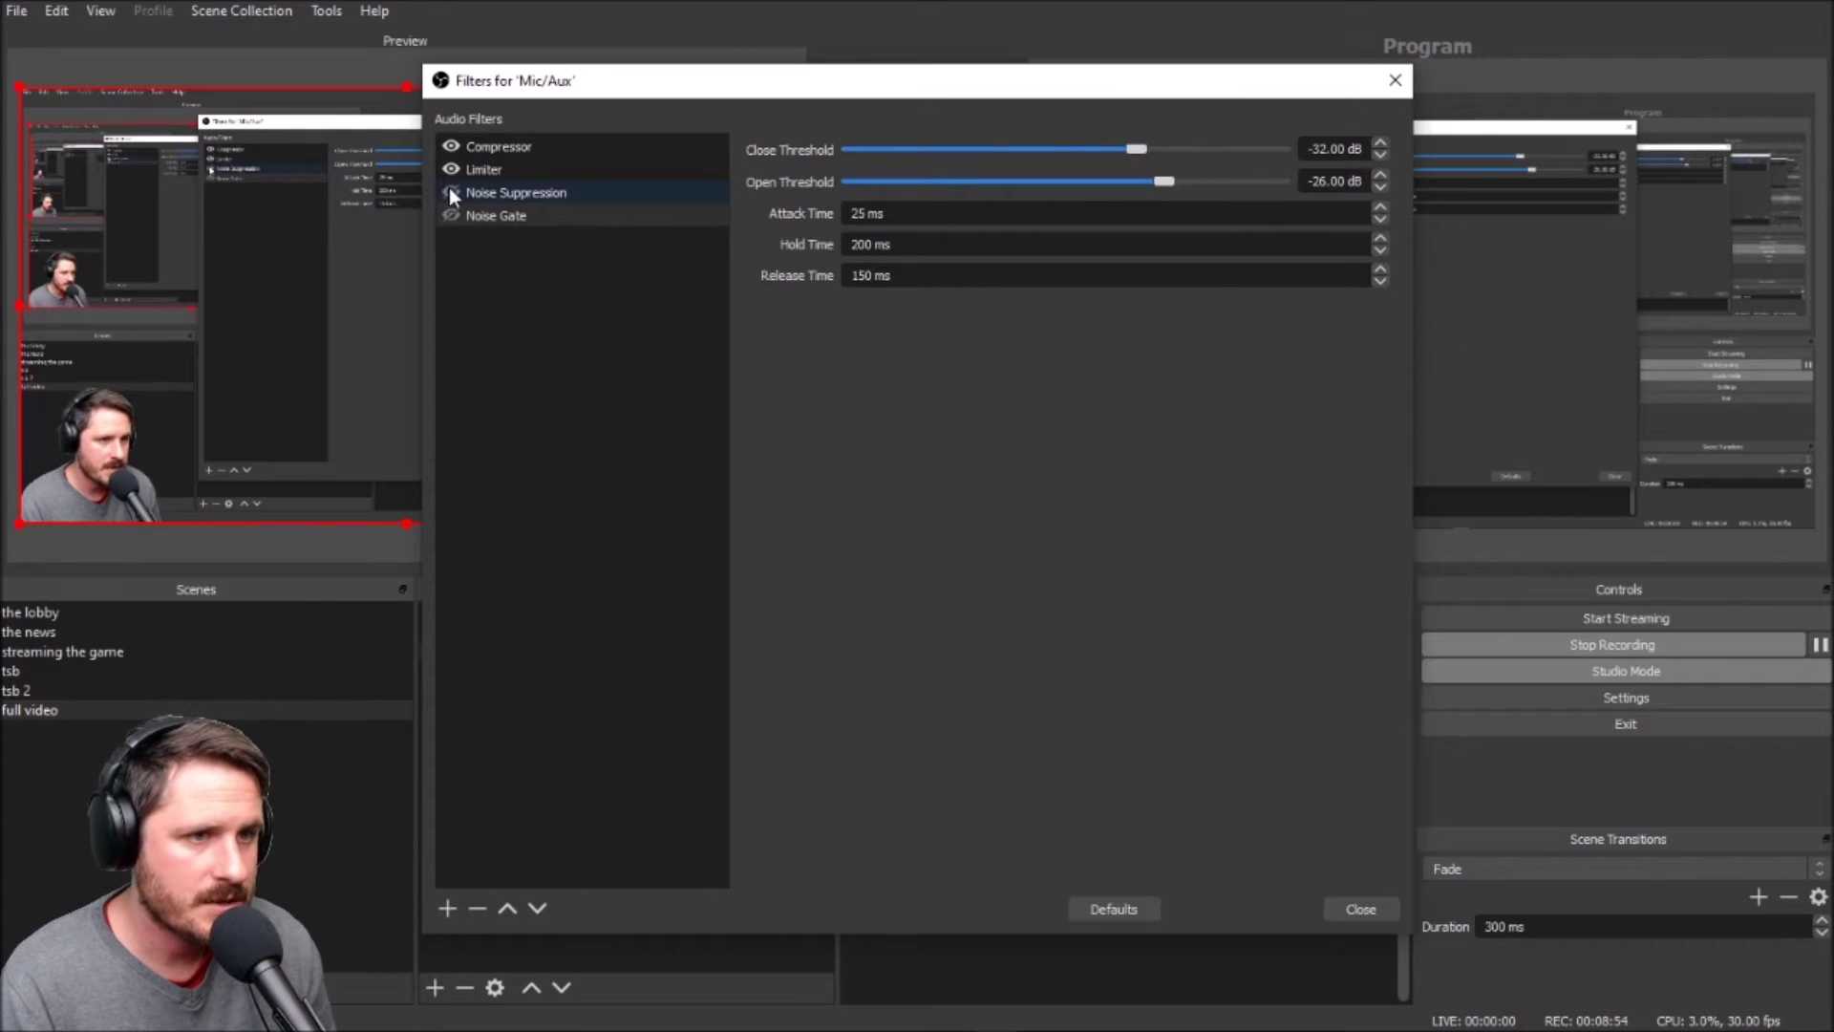
{"action": "left_click", "coordinate": [451, 194]}
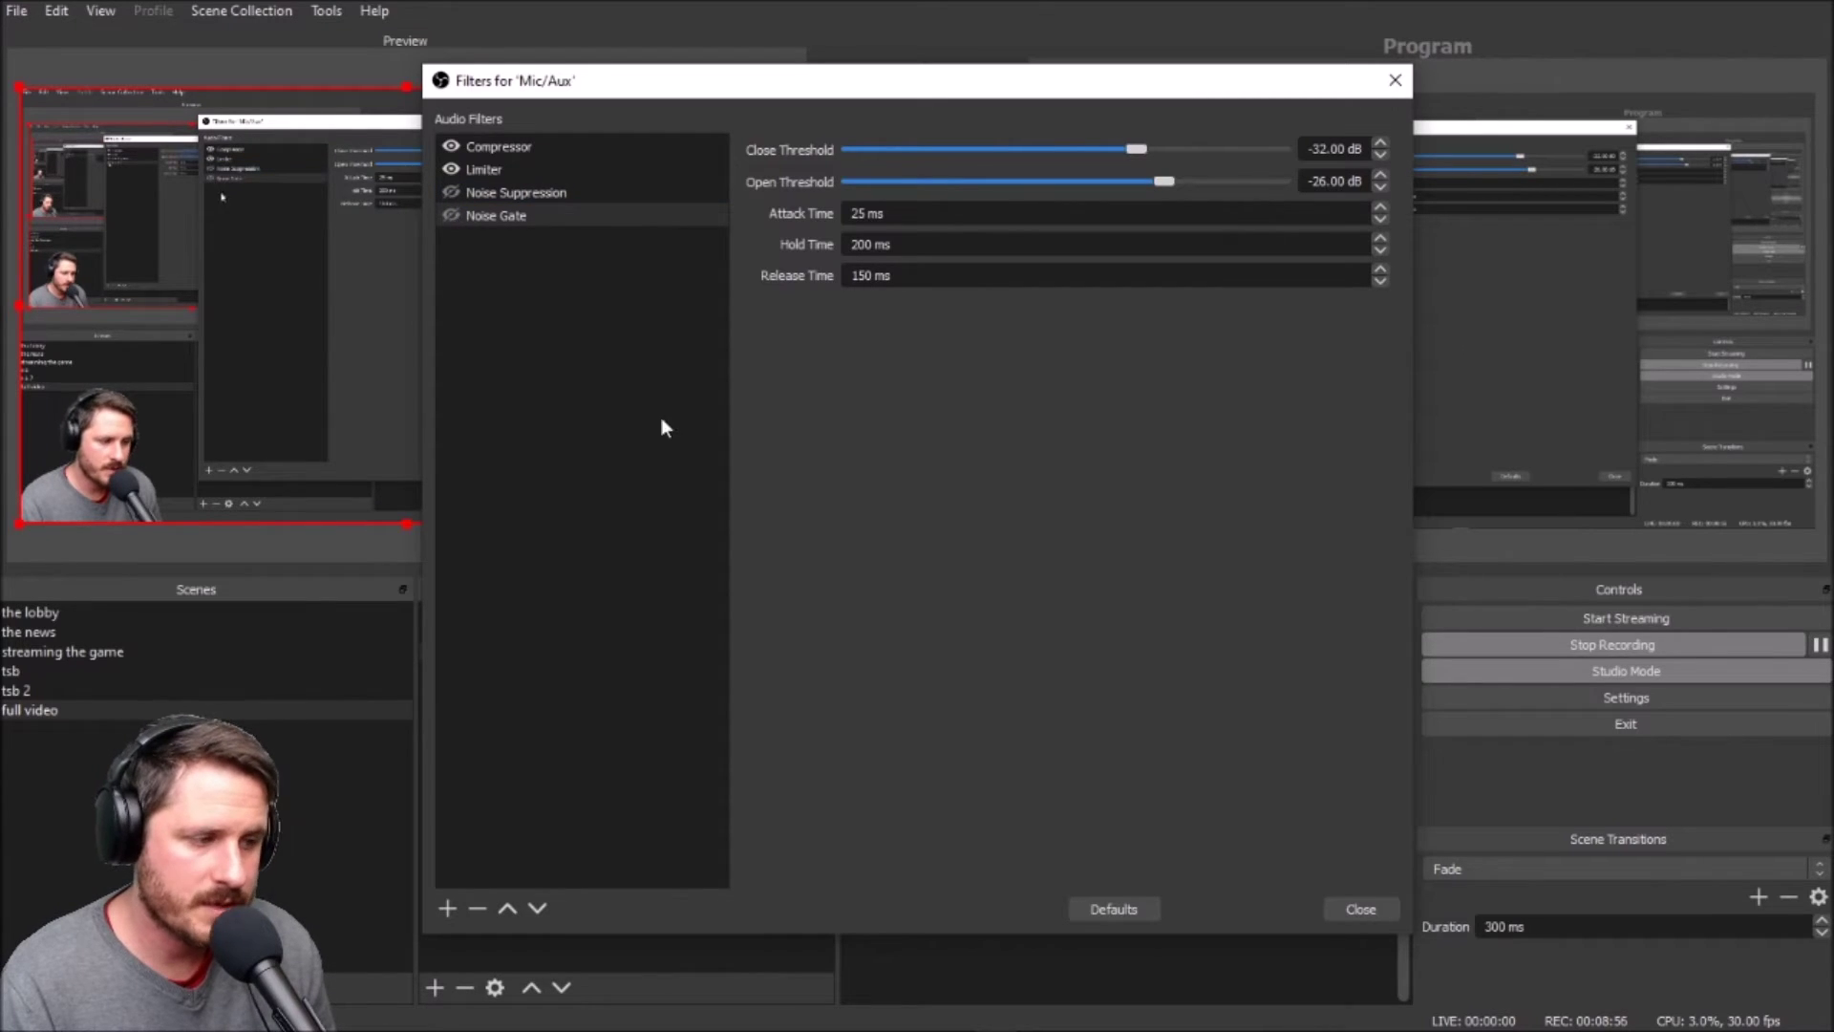
{"action": "left_click", "coordinate": [1360, 911]}
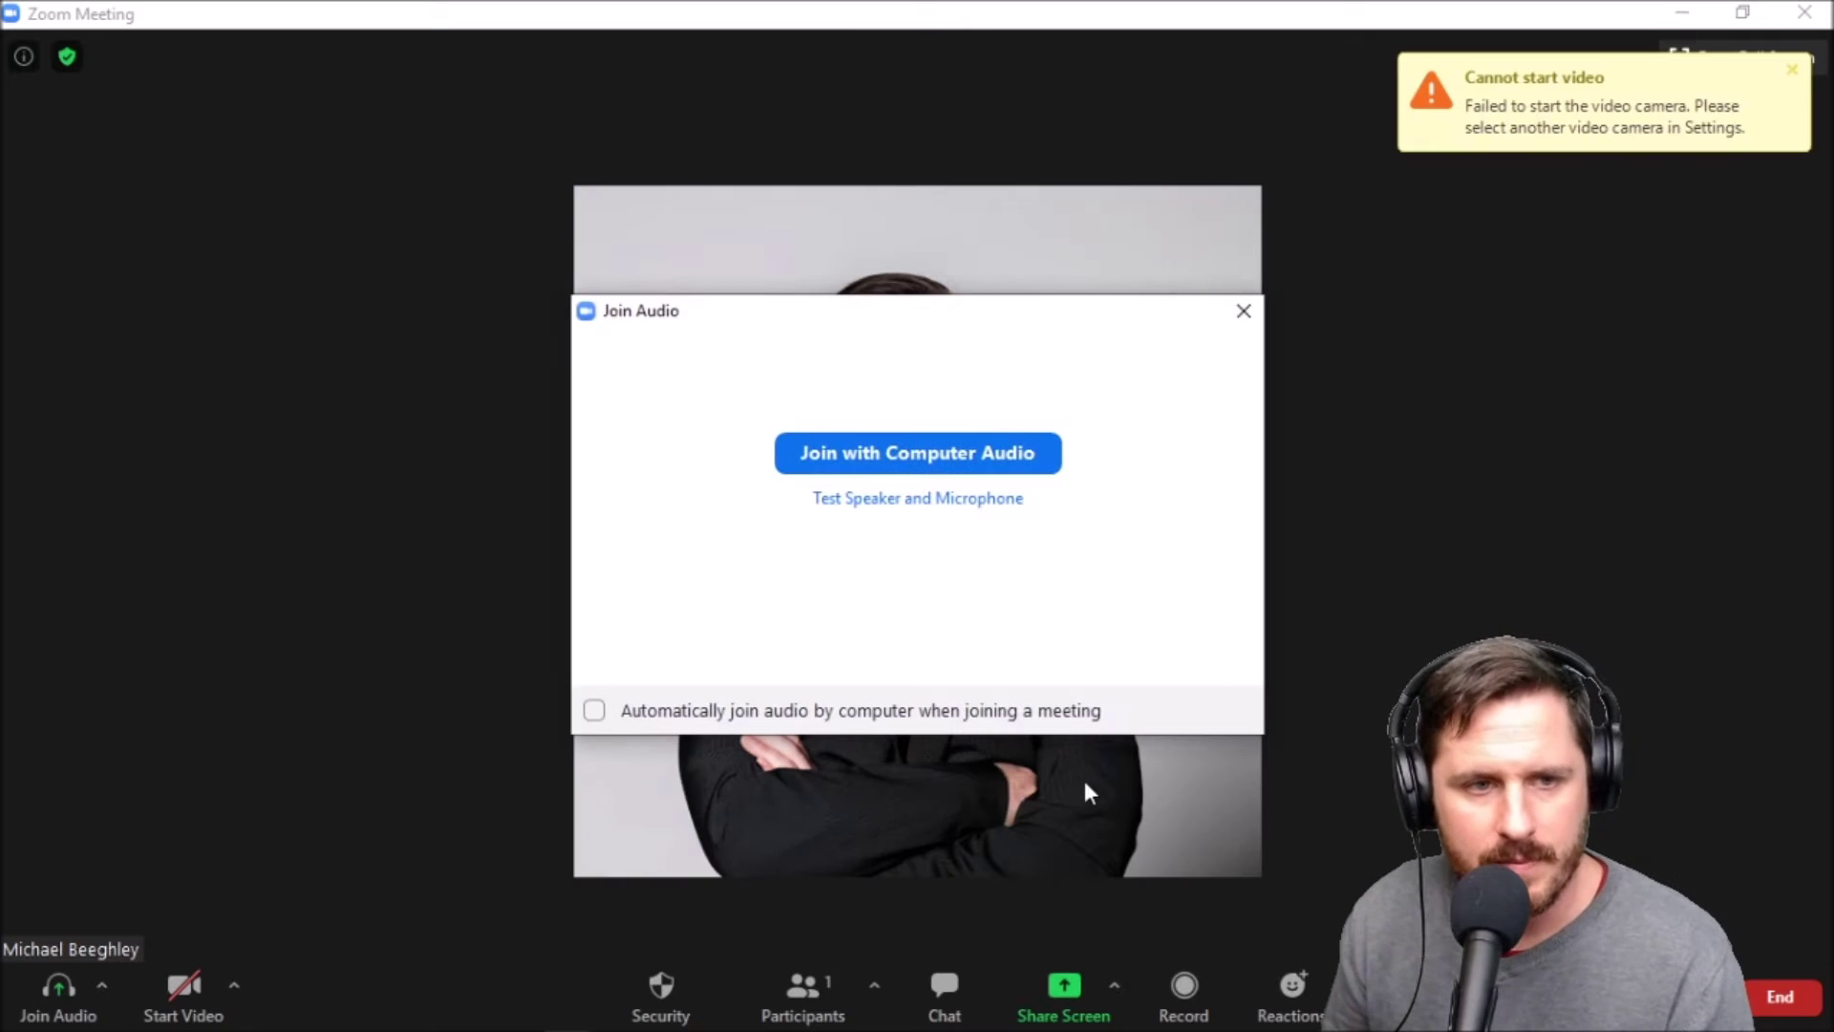
Join the Zoom meeting with computer audio and open Audio Settings from the Mute menu
{"action": "left_click", "coordinate": [932, 456]}
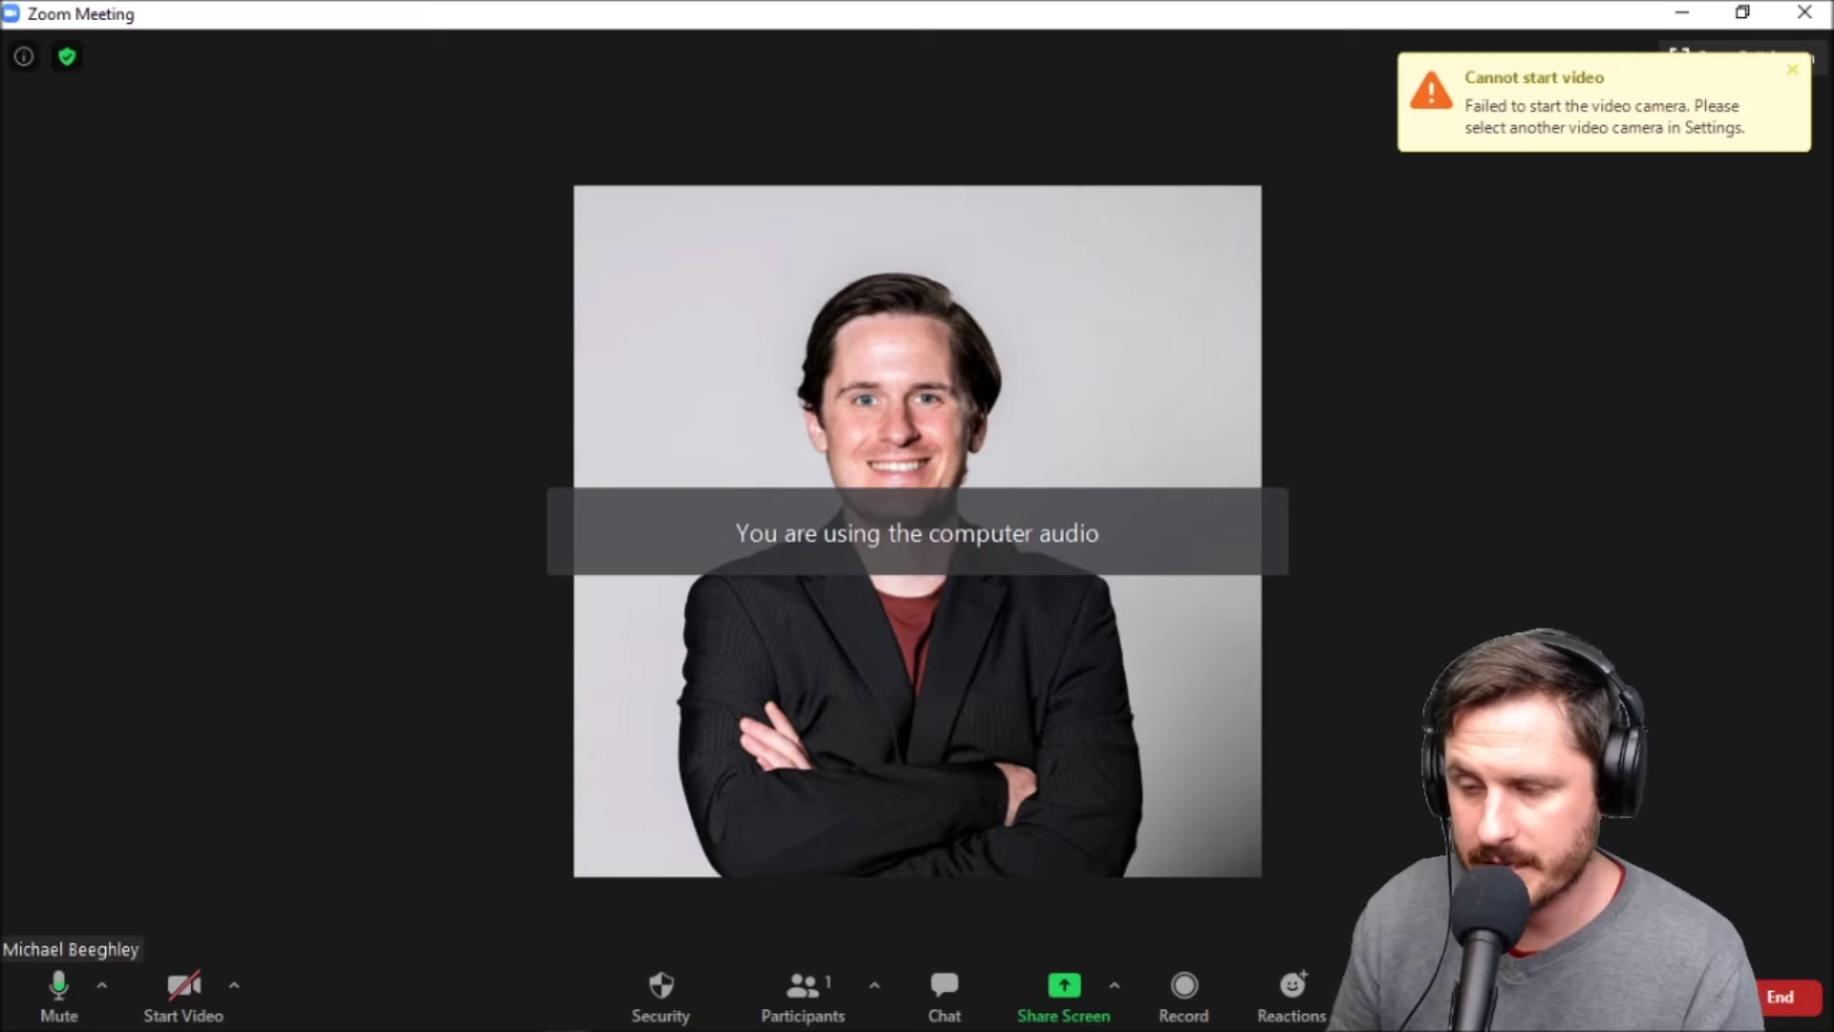
{"action": "mouse_move", "coordinate": [236, 976]}
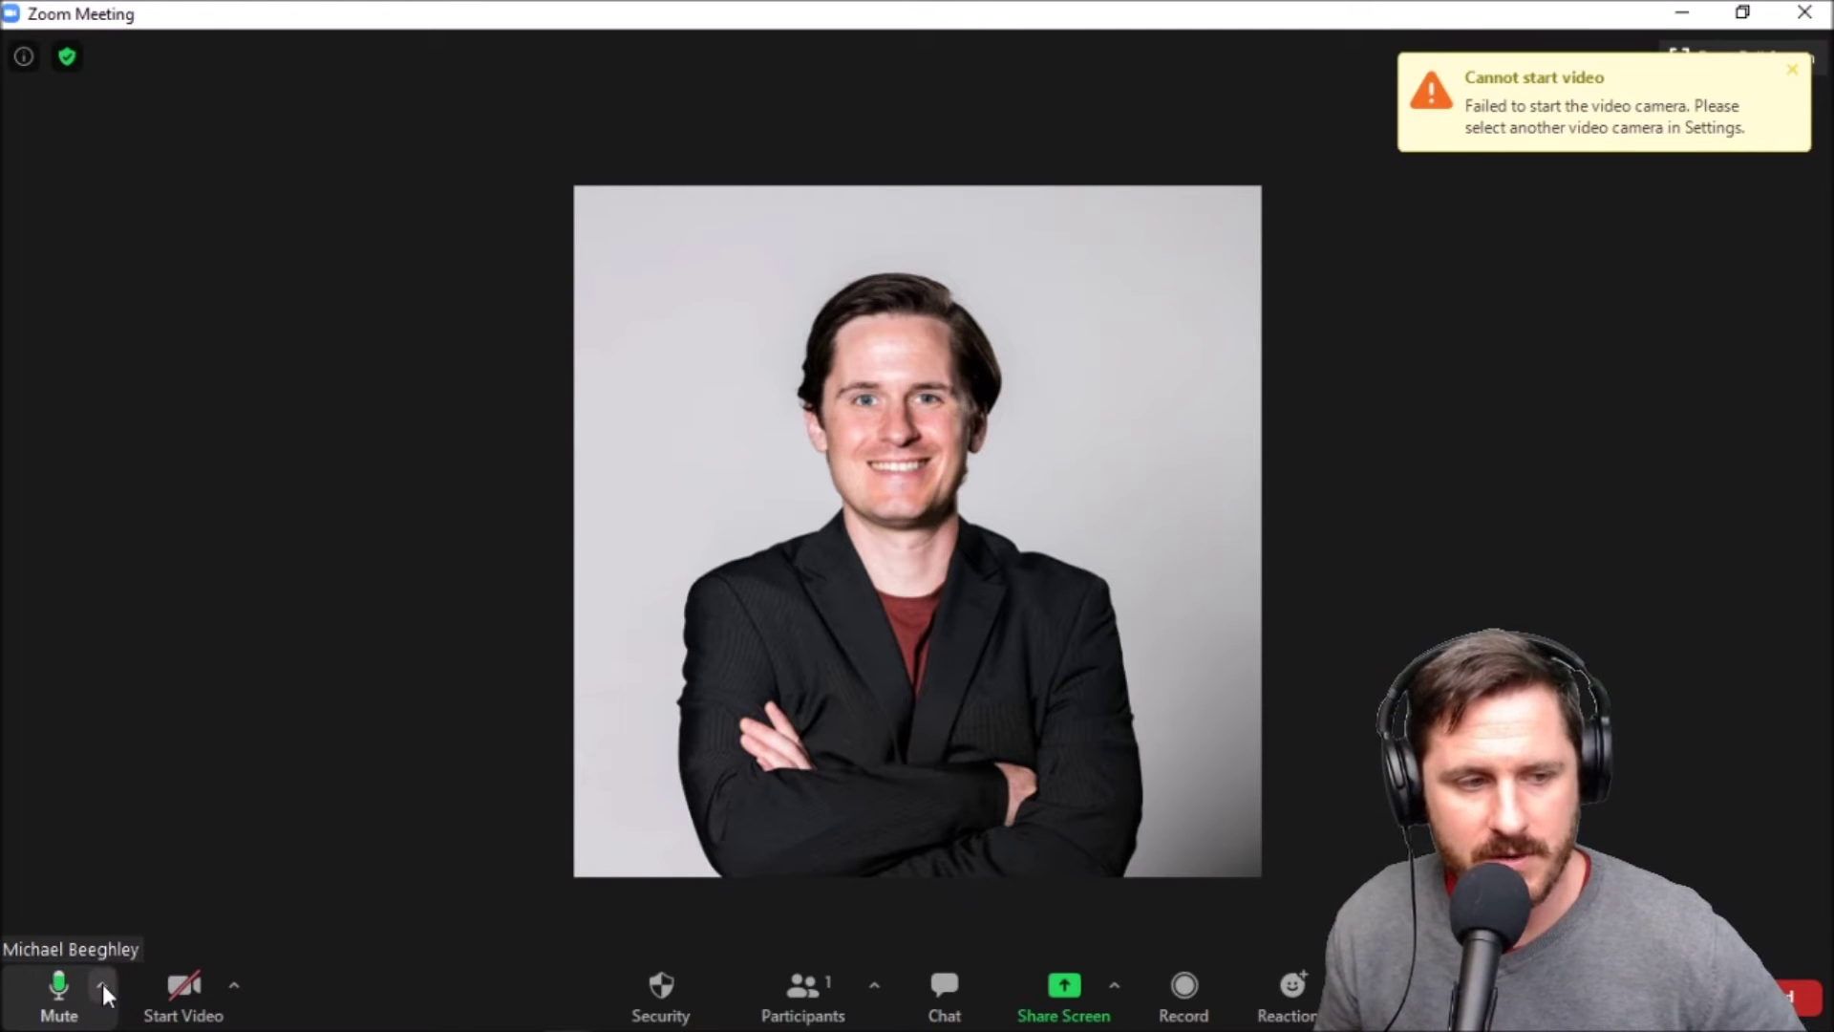
{"action": "left_click", "coordinate": [102, 984]}
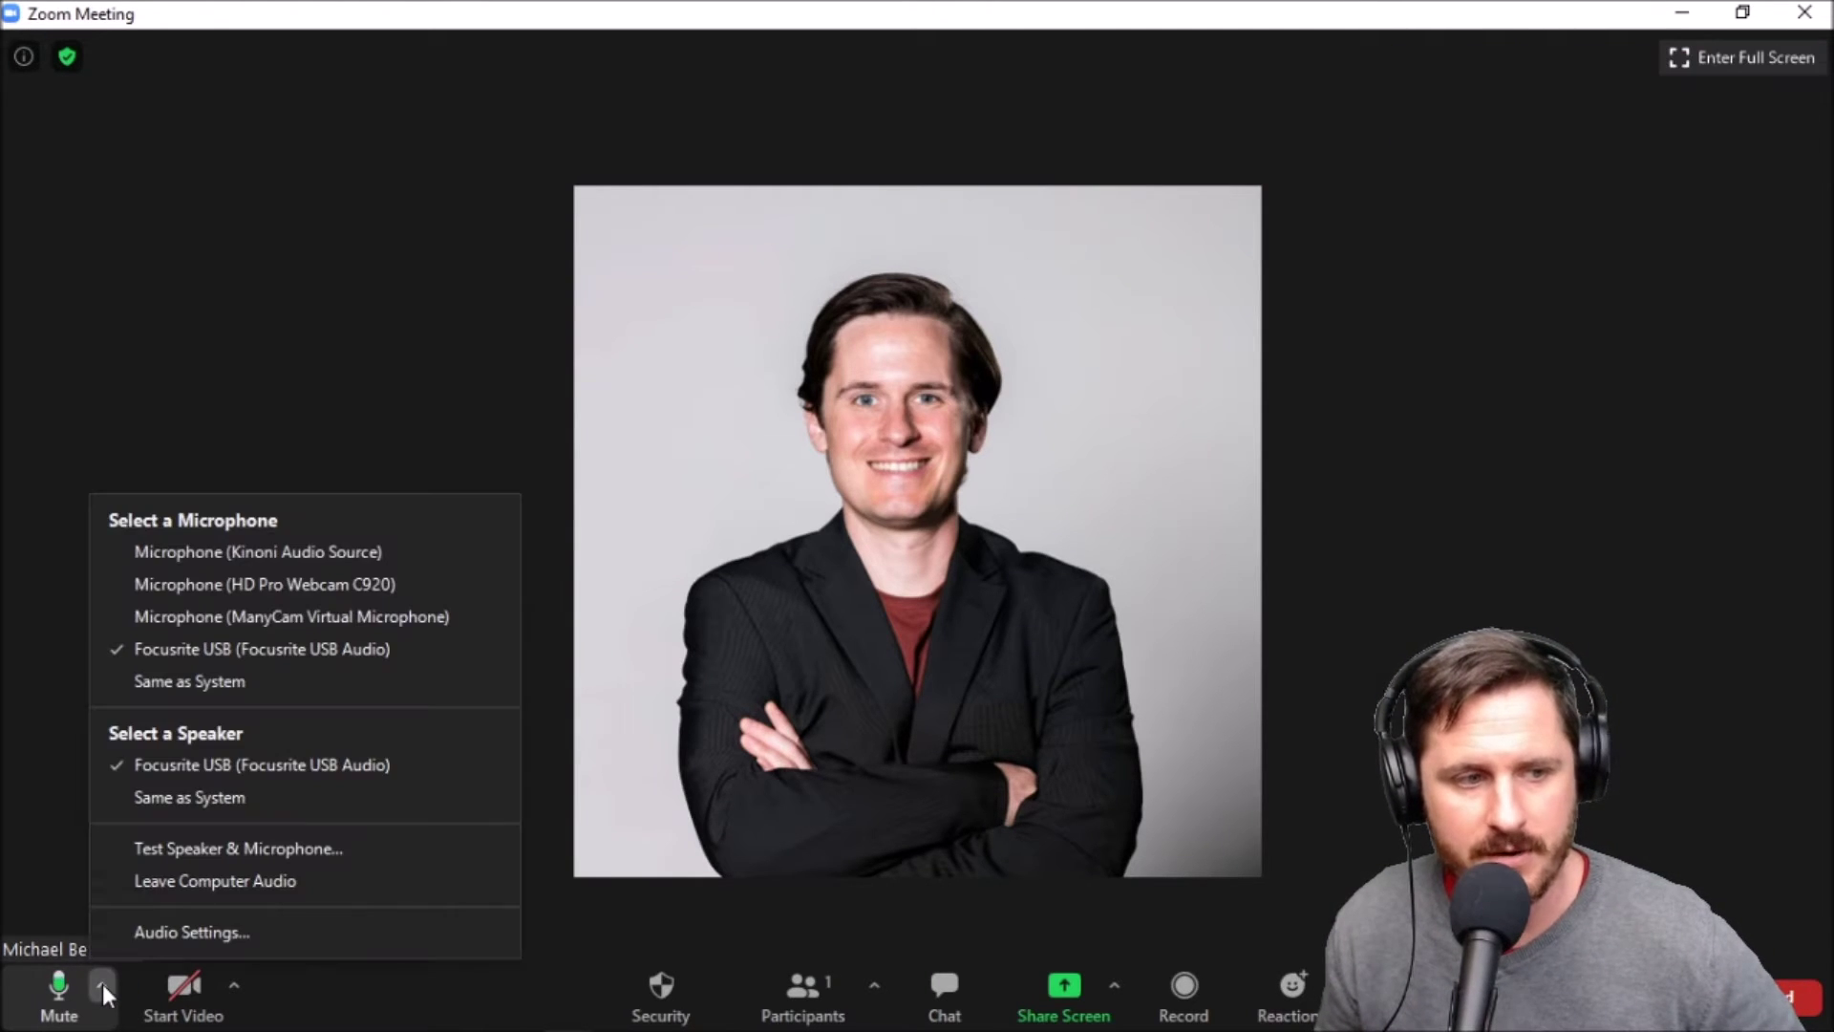
{"action": "left_click", "coordinate": [197, 934]}
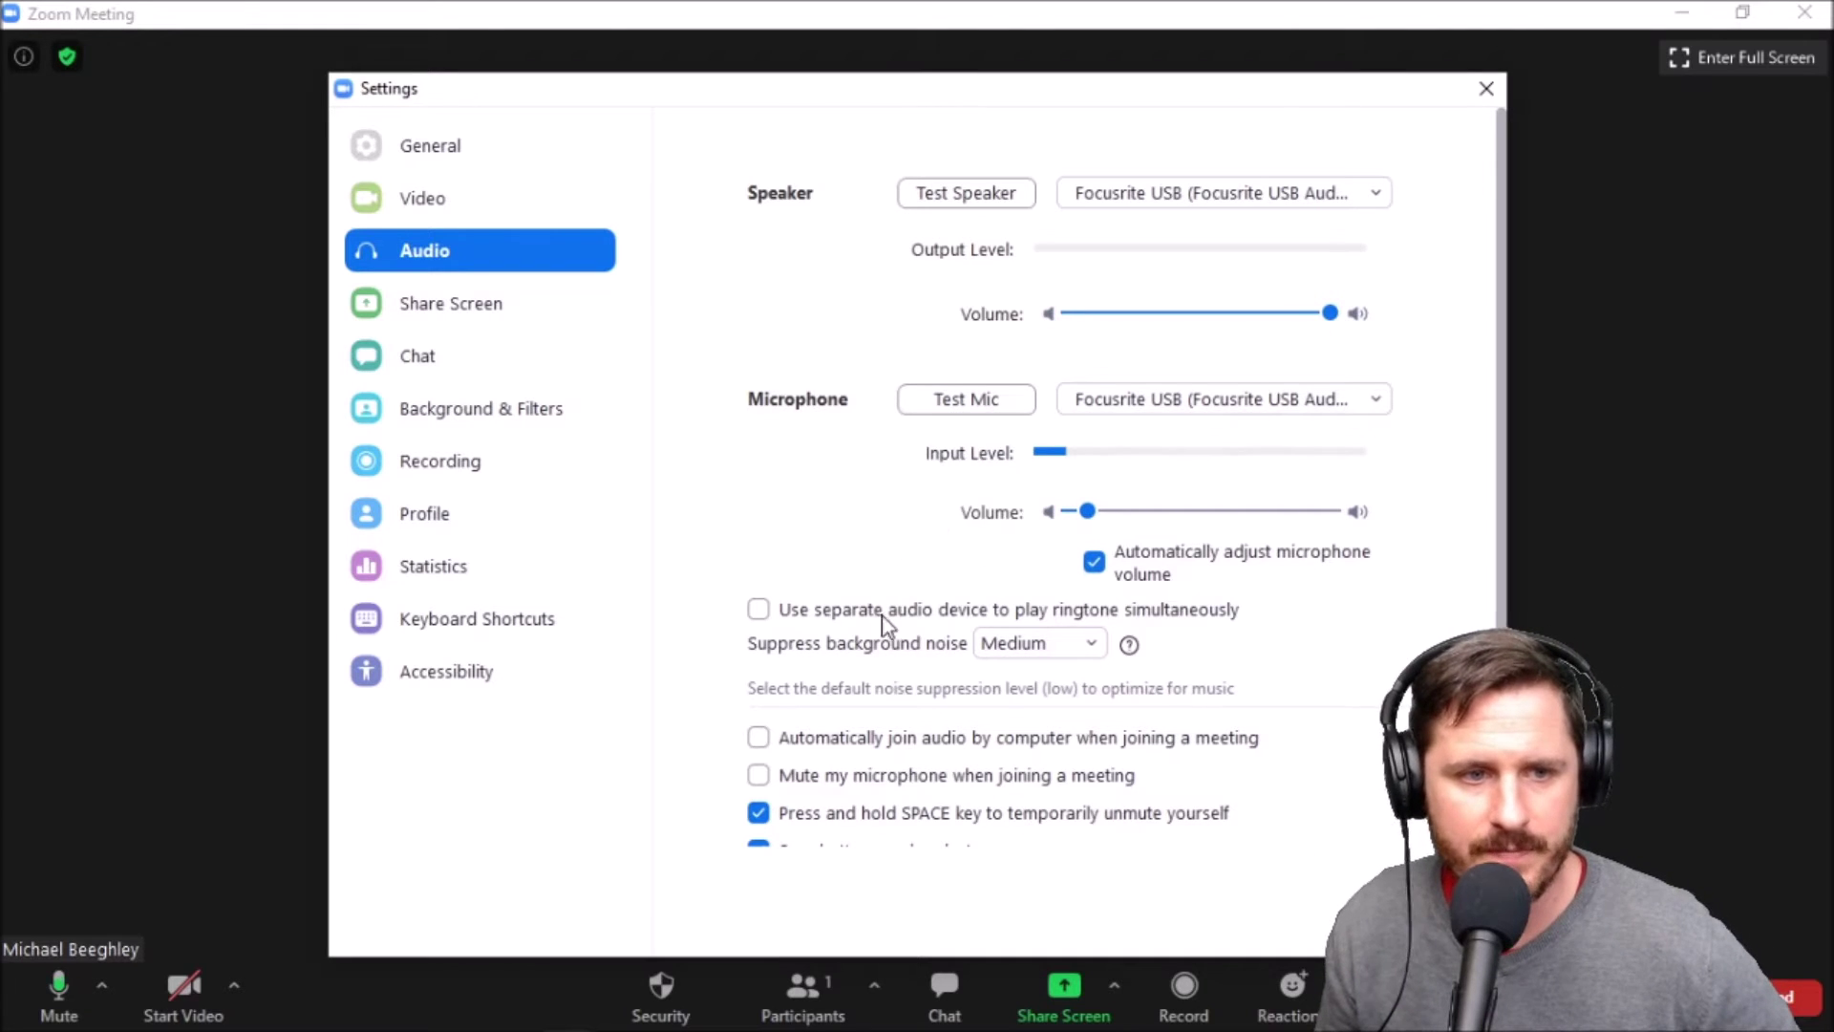
Change Zoom's background noise suppression from Medium to Auto, then view the Statistics page
{"action": "scroll", "coordinate": [930, 782], "scroll_direction": "down", "scroll_amount": 1}
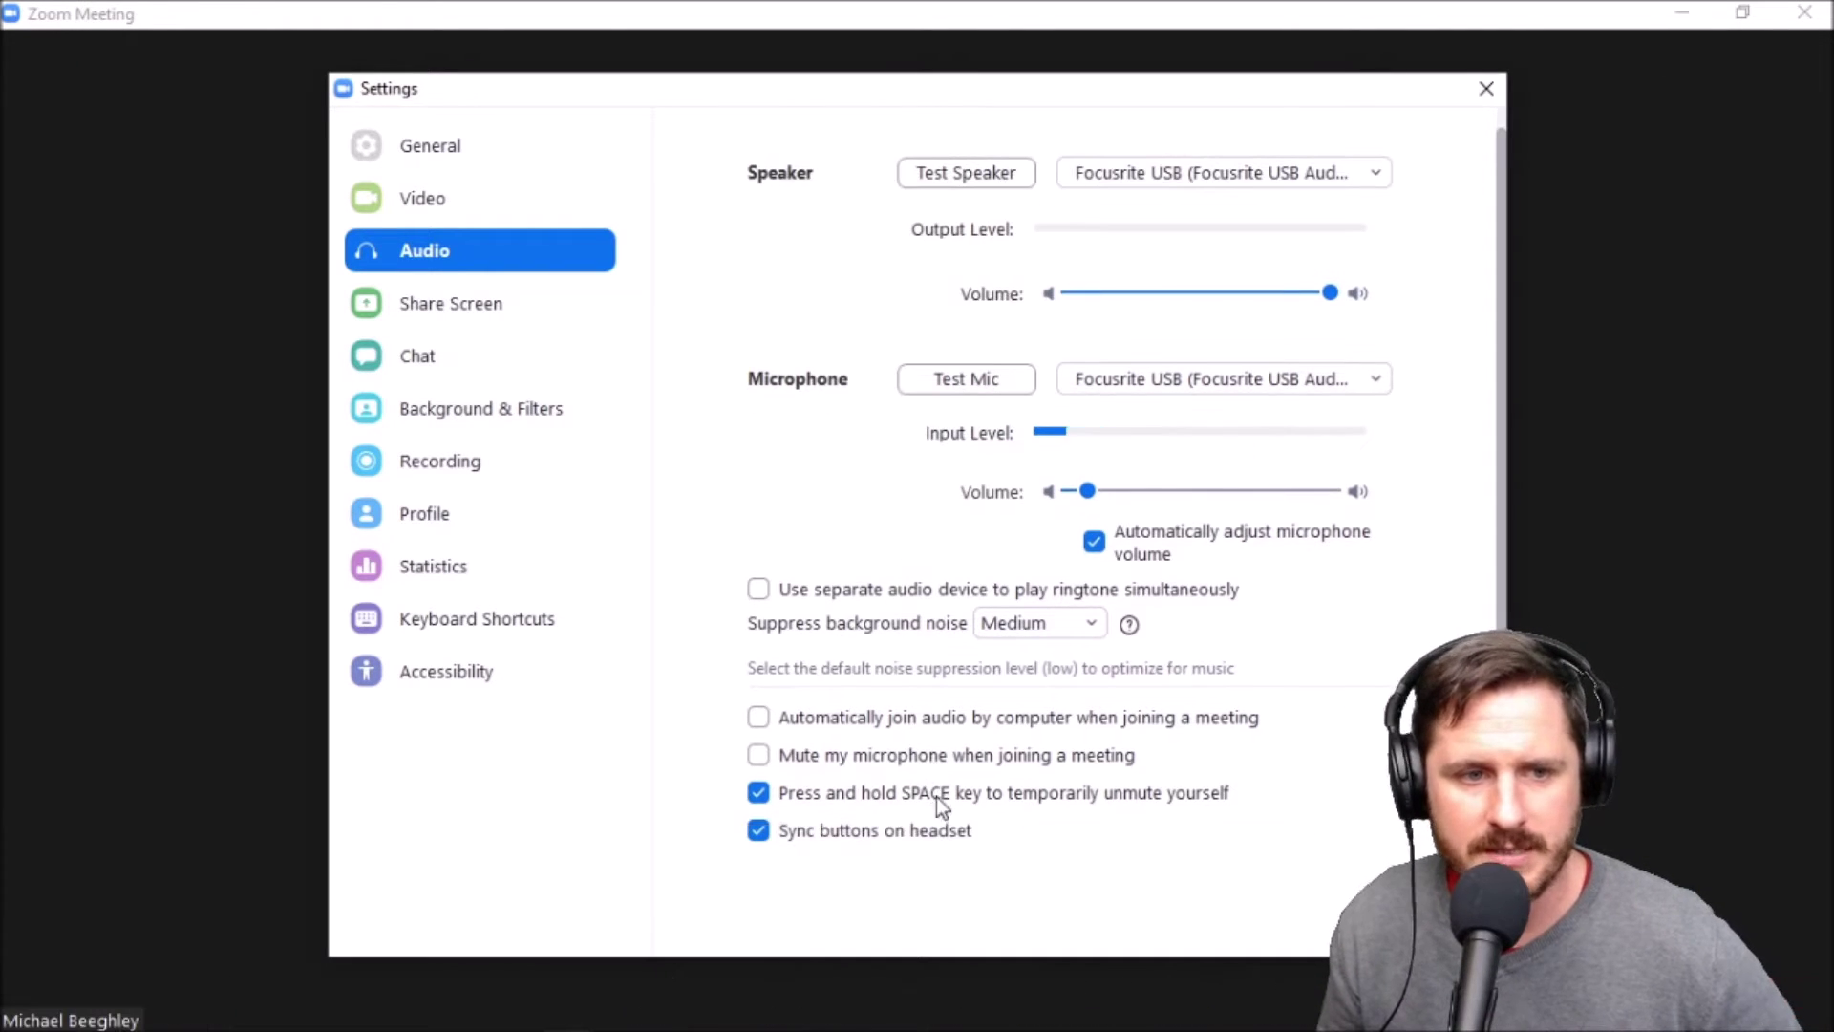
{"action": "left_click", "coordinate": [1092, 626]}
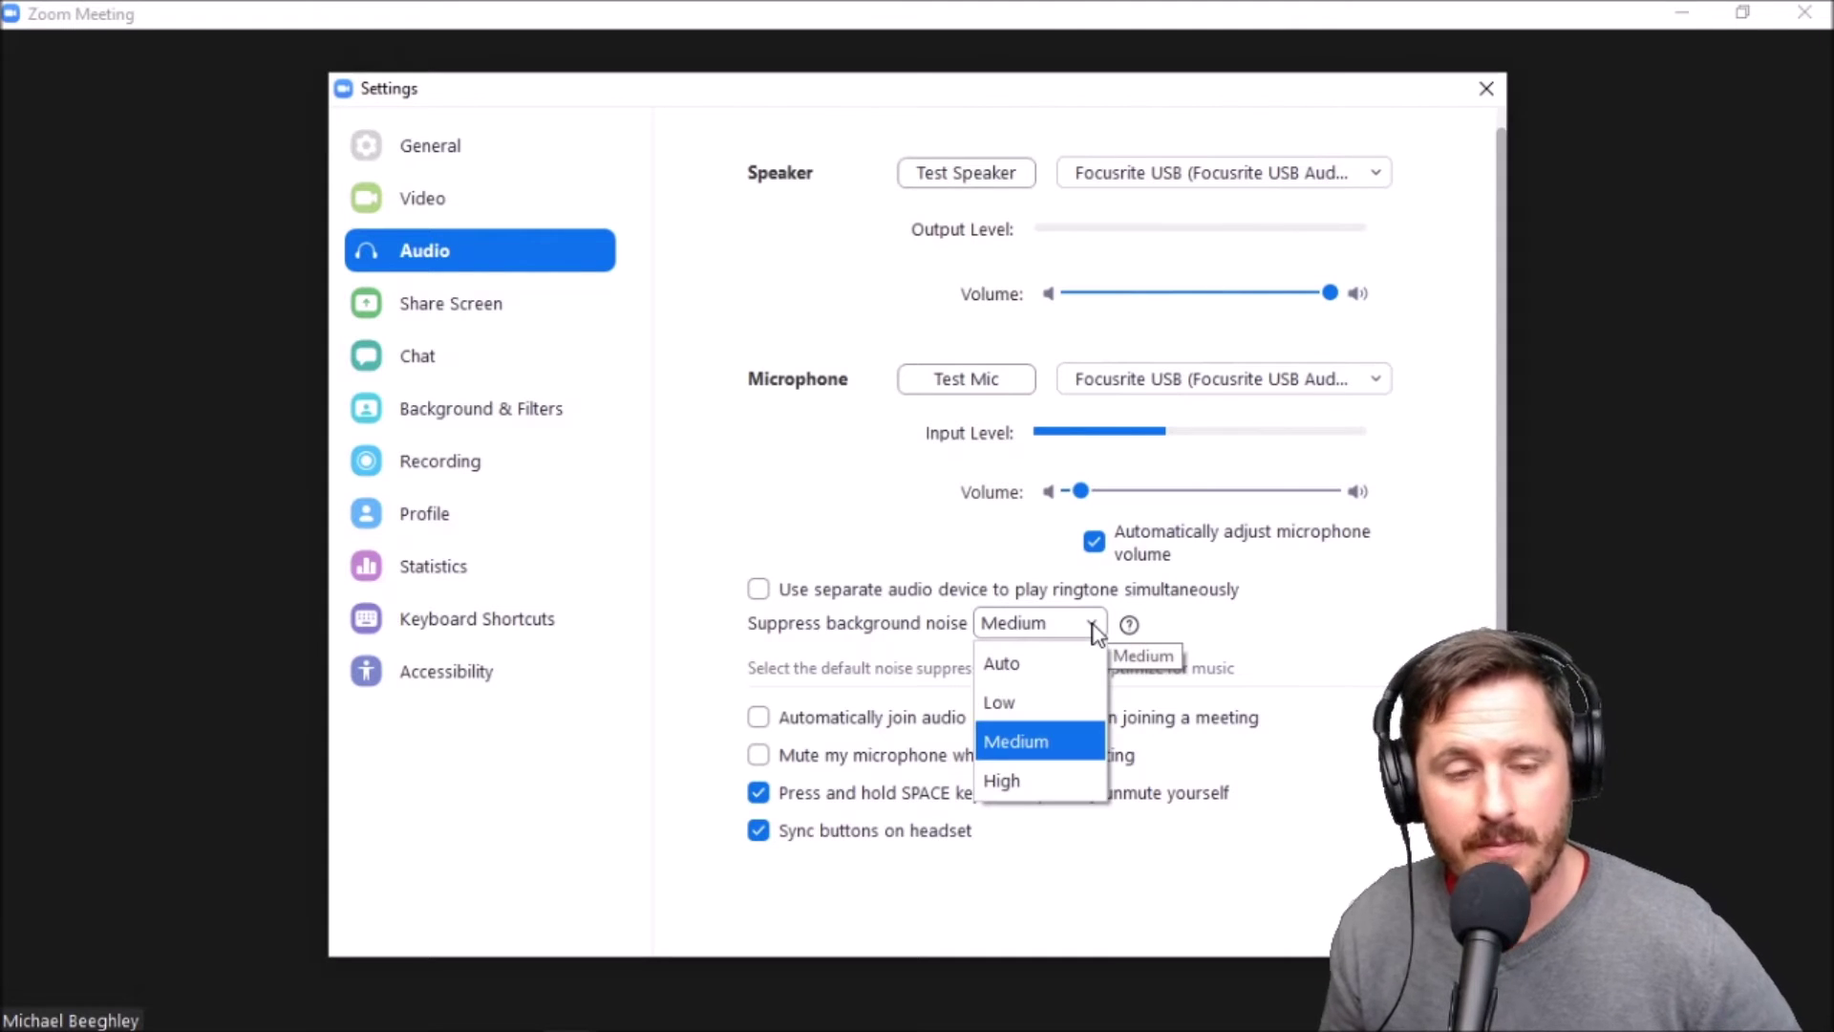
{"action": "left_click", "coordinate": [1055, 752]}
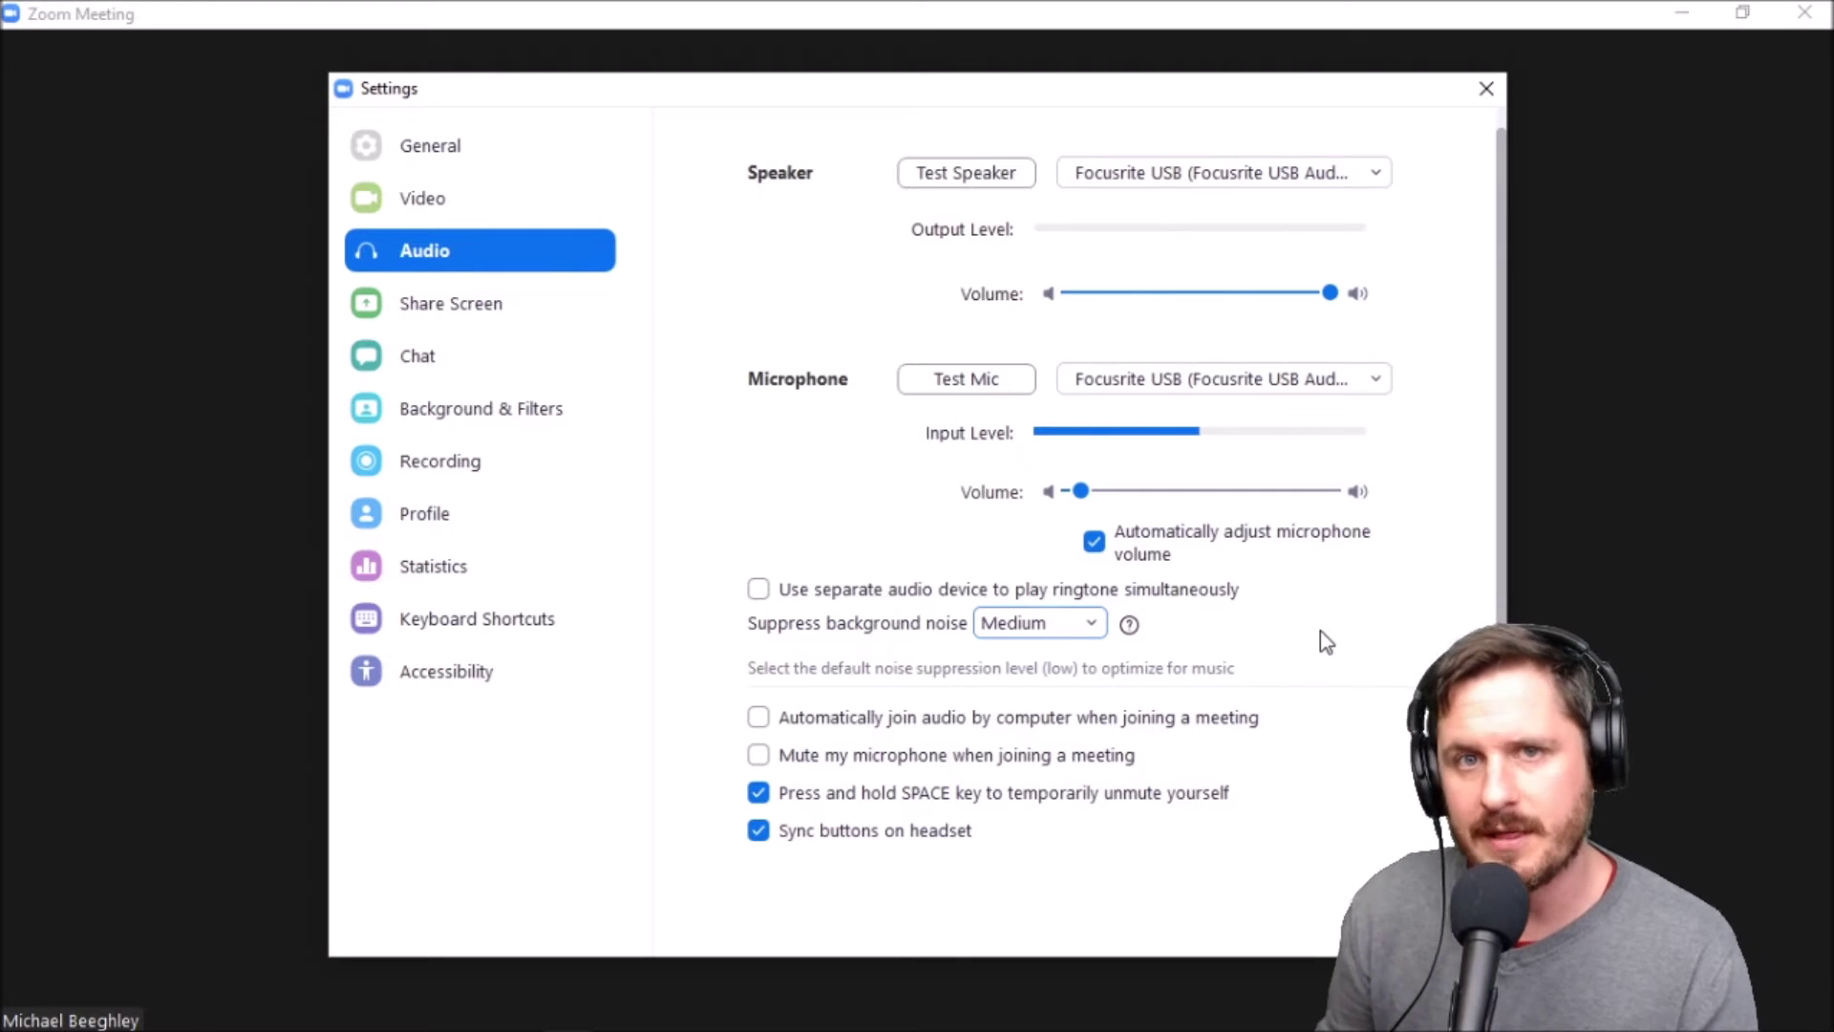
{"action": "left_click", "coordinate": [1084, 623]}
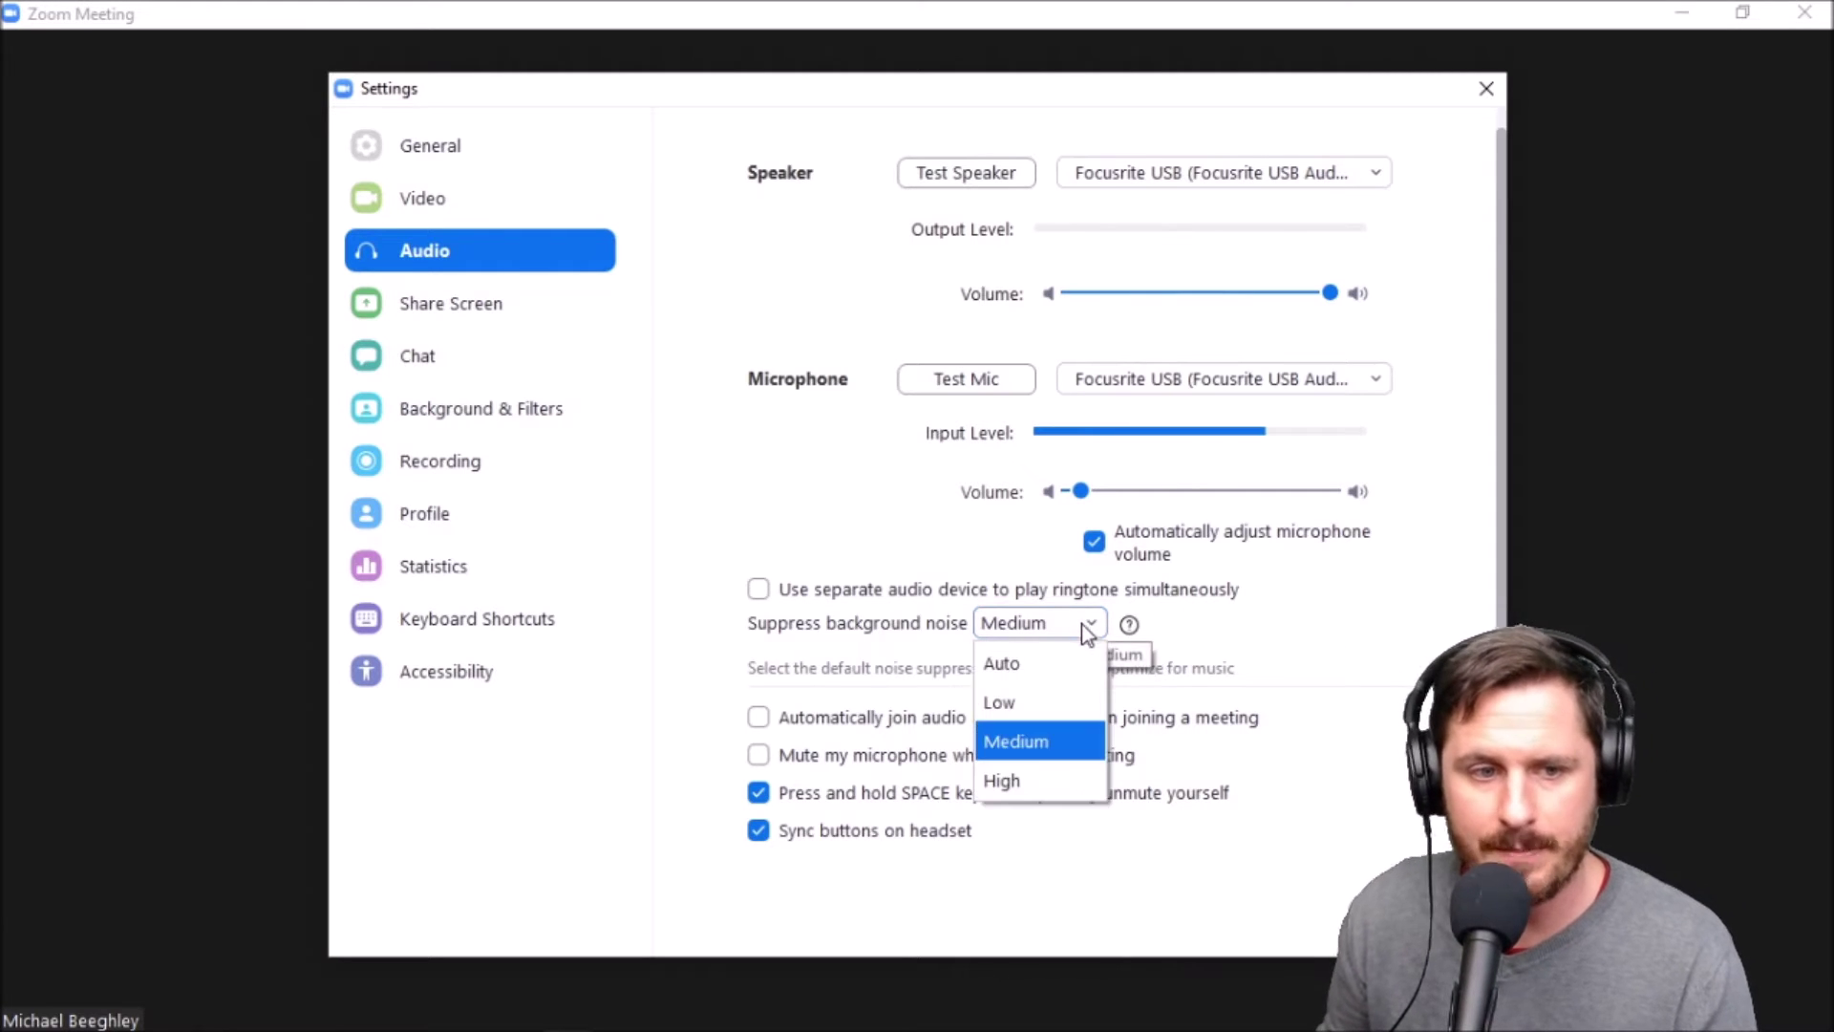
{"action": "left_click", "coordinate": [1010, 654]}
{"action": "left_click", "coordinate": [439, 573]}
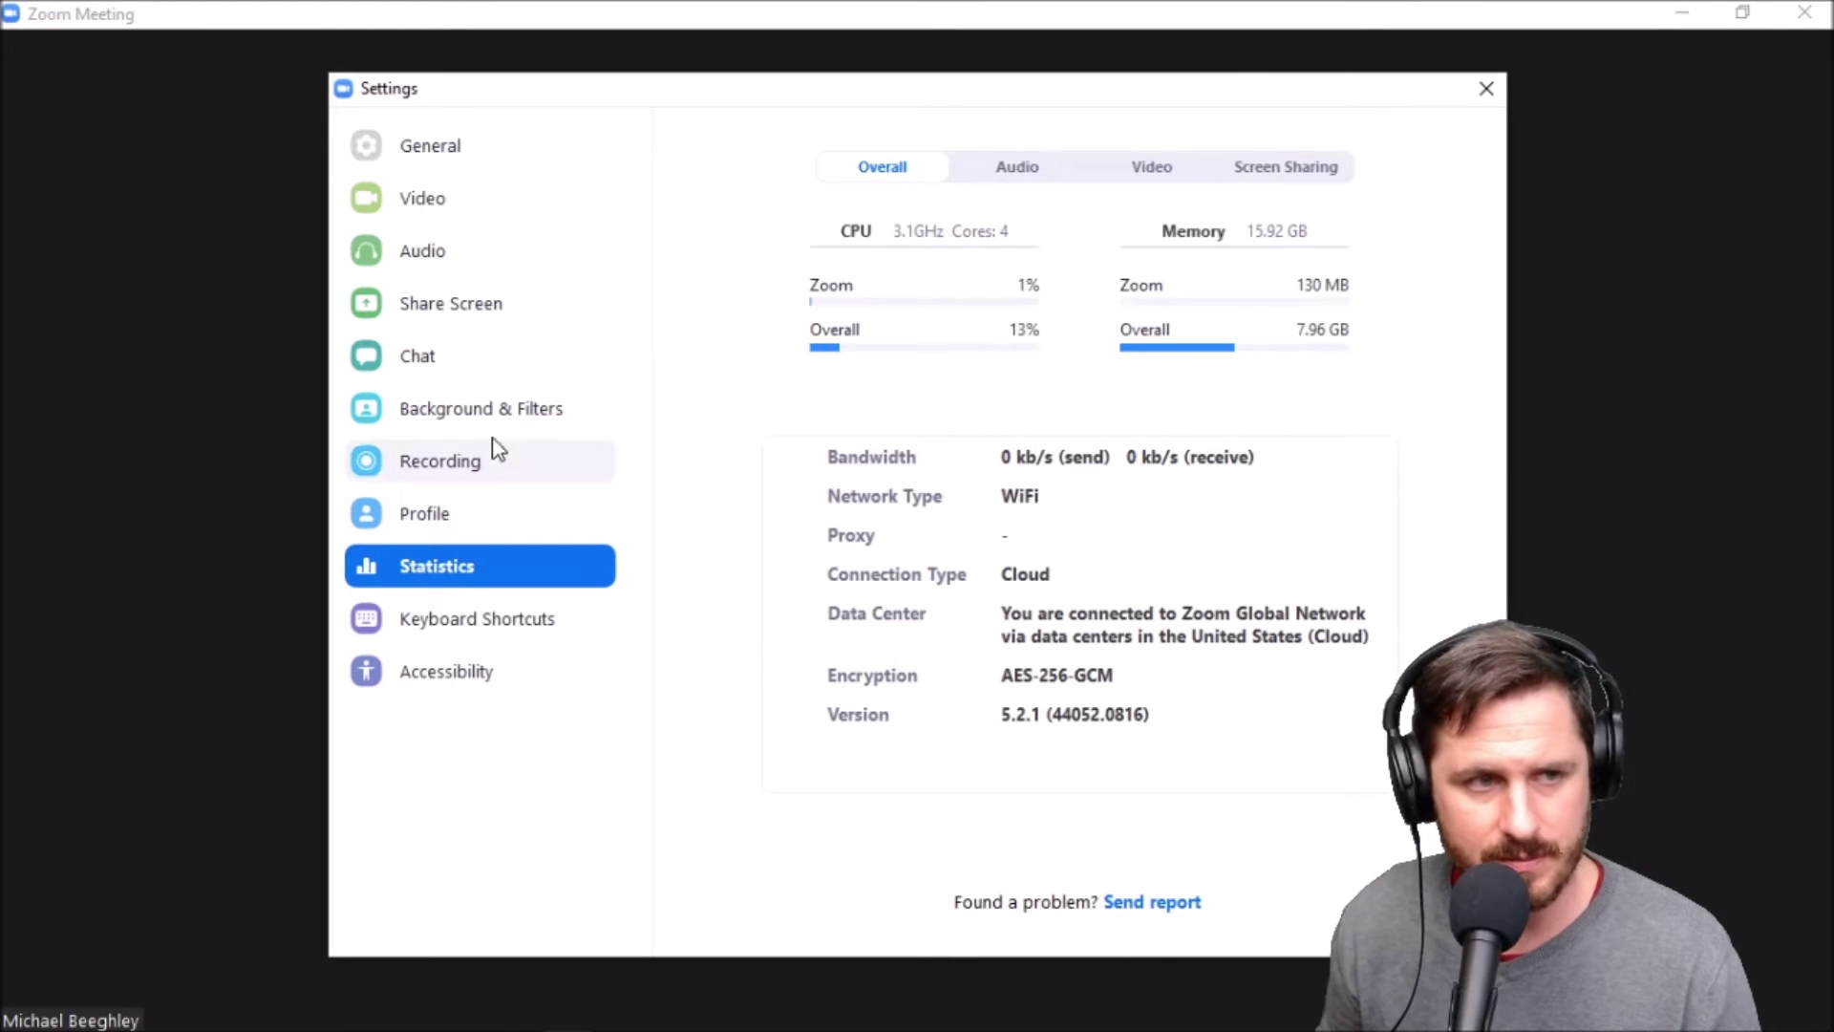
On the Audio page set background noise suppression to Medium and close Zoom Settings
{"action": "left_click", "coordinate": [409, 254]}
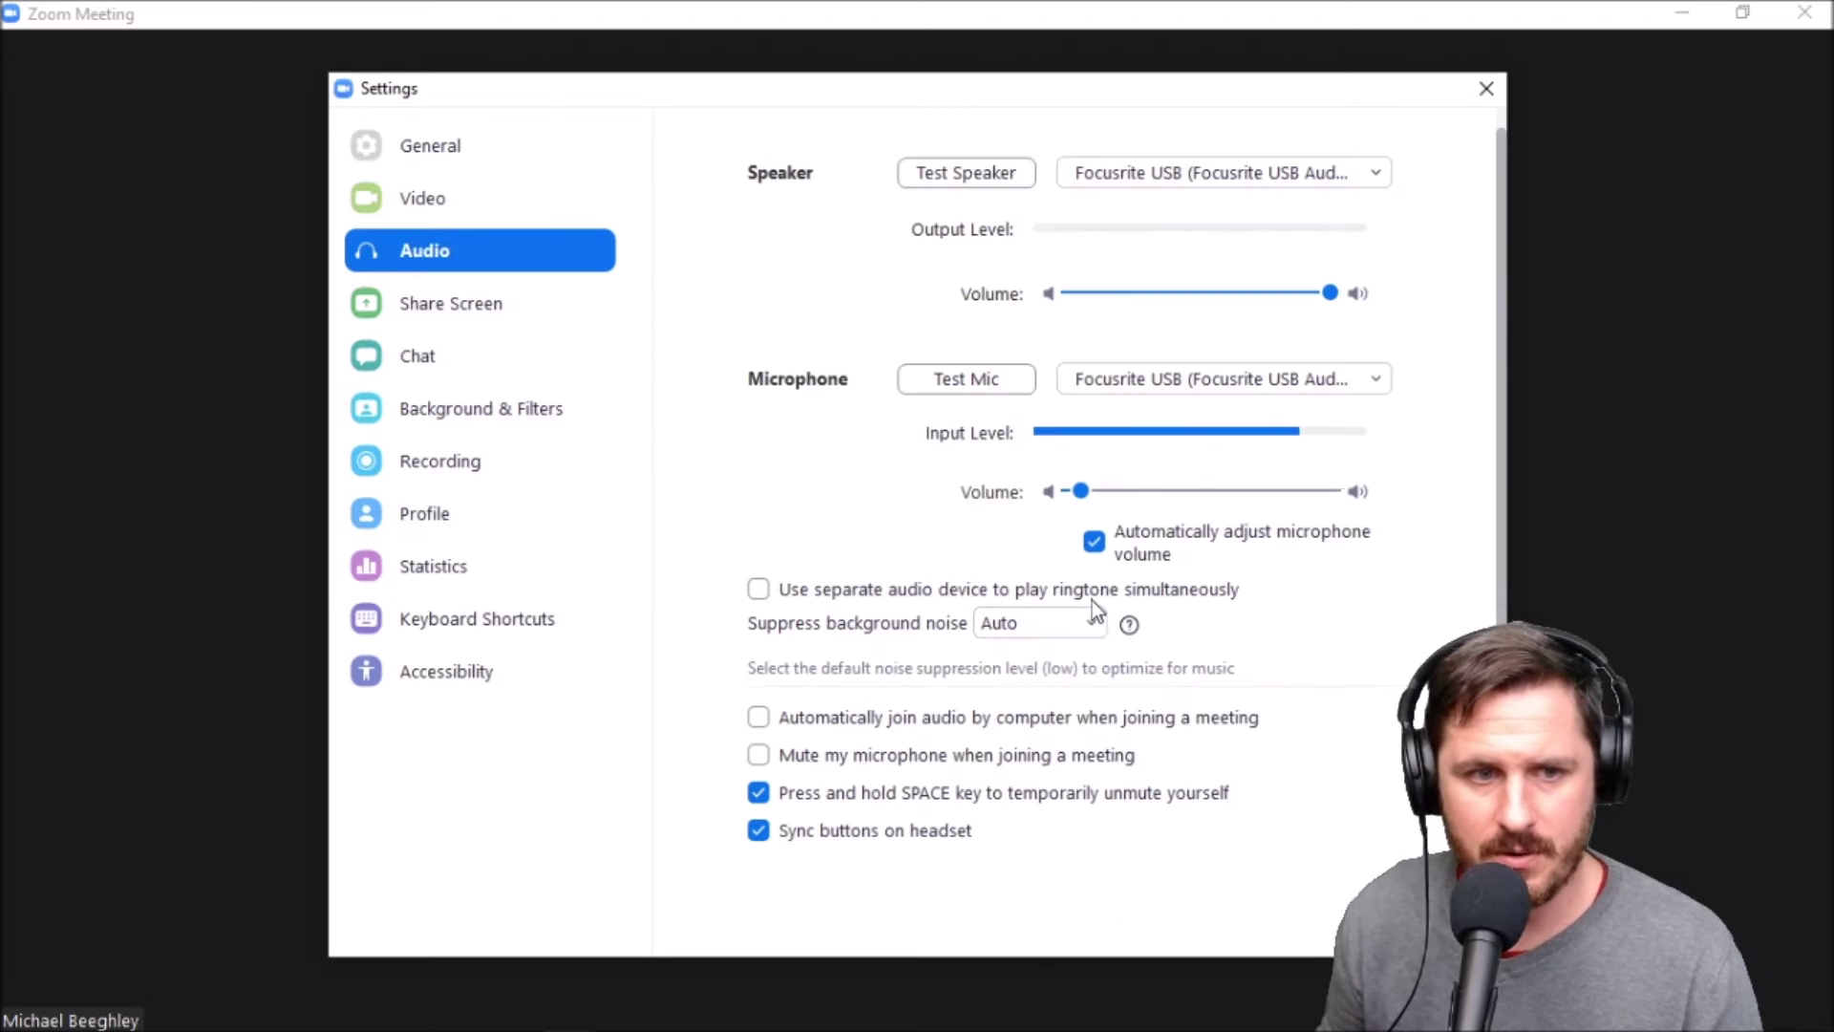
{"action": "left_click", "coordinate": [1094, 626]}
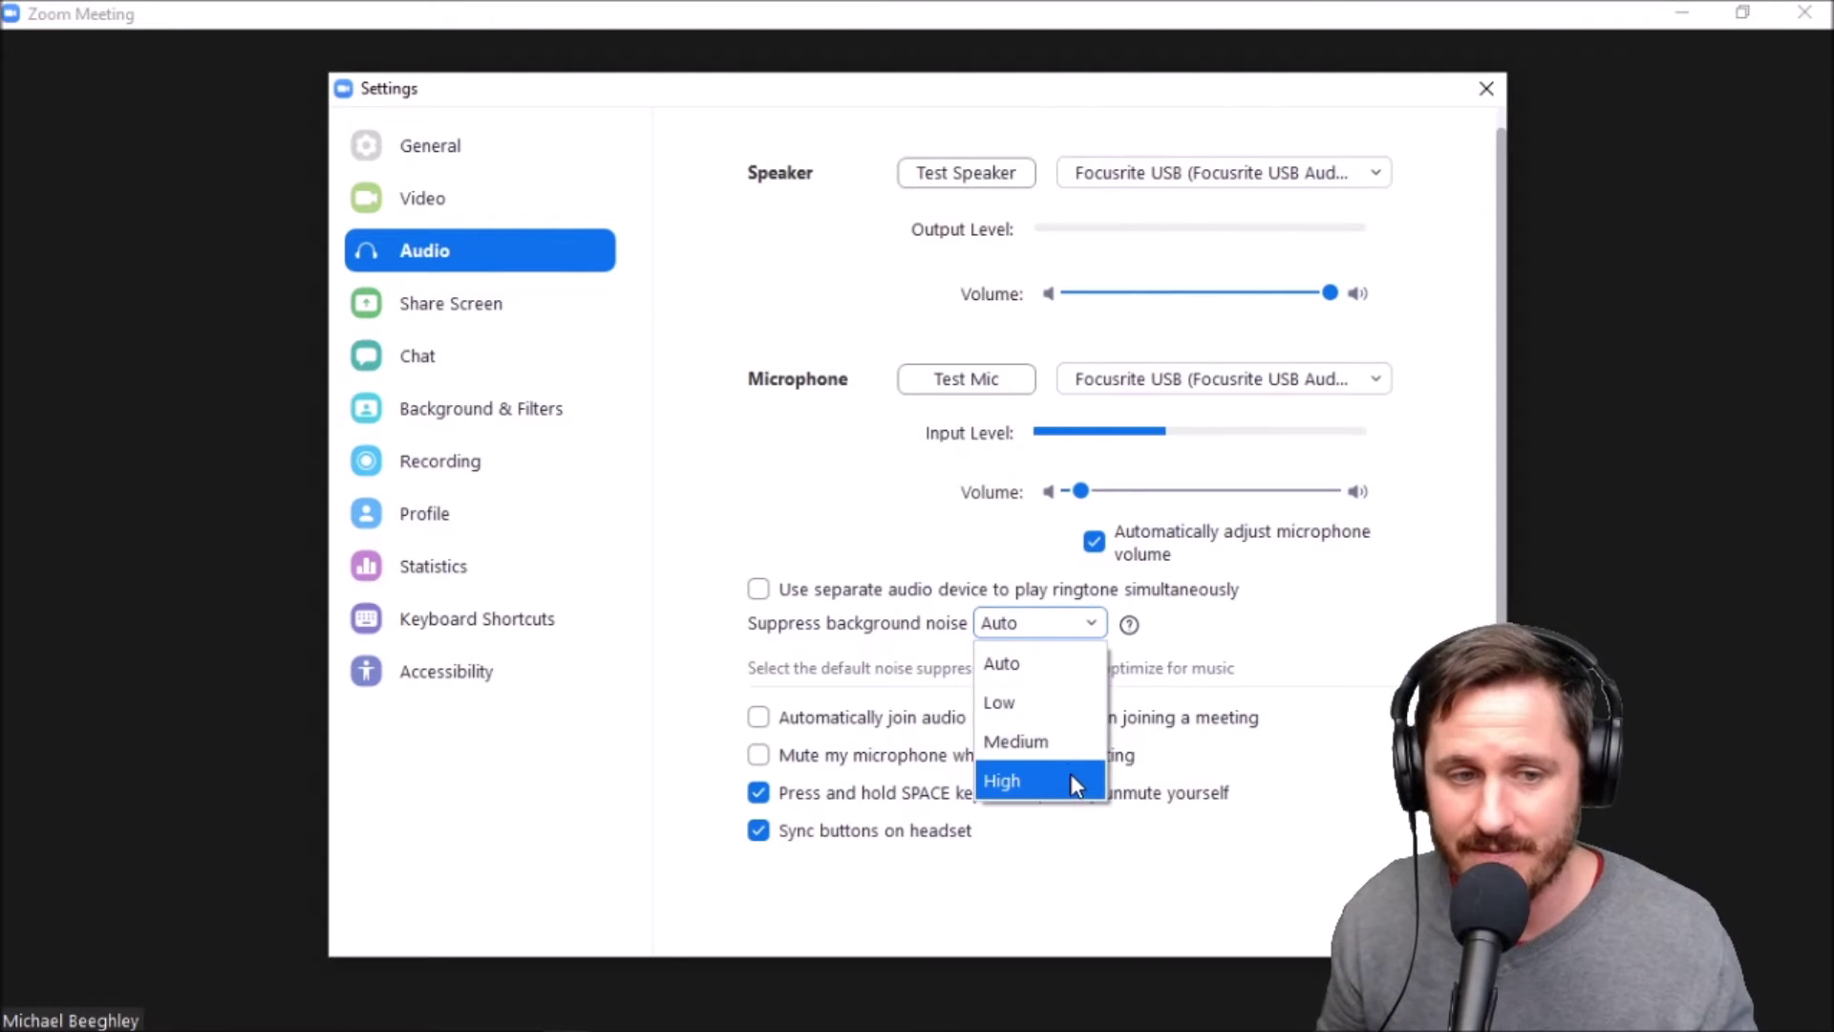
{"action": "left_click", "coordinate": [1059, 747]}
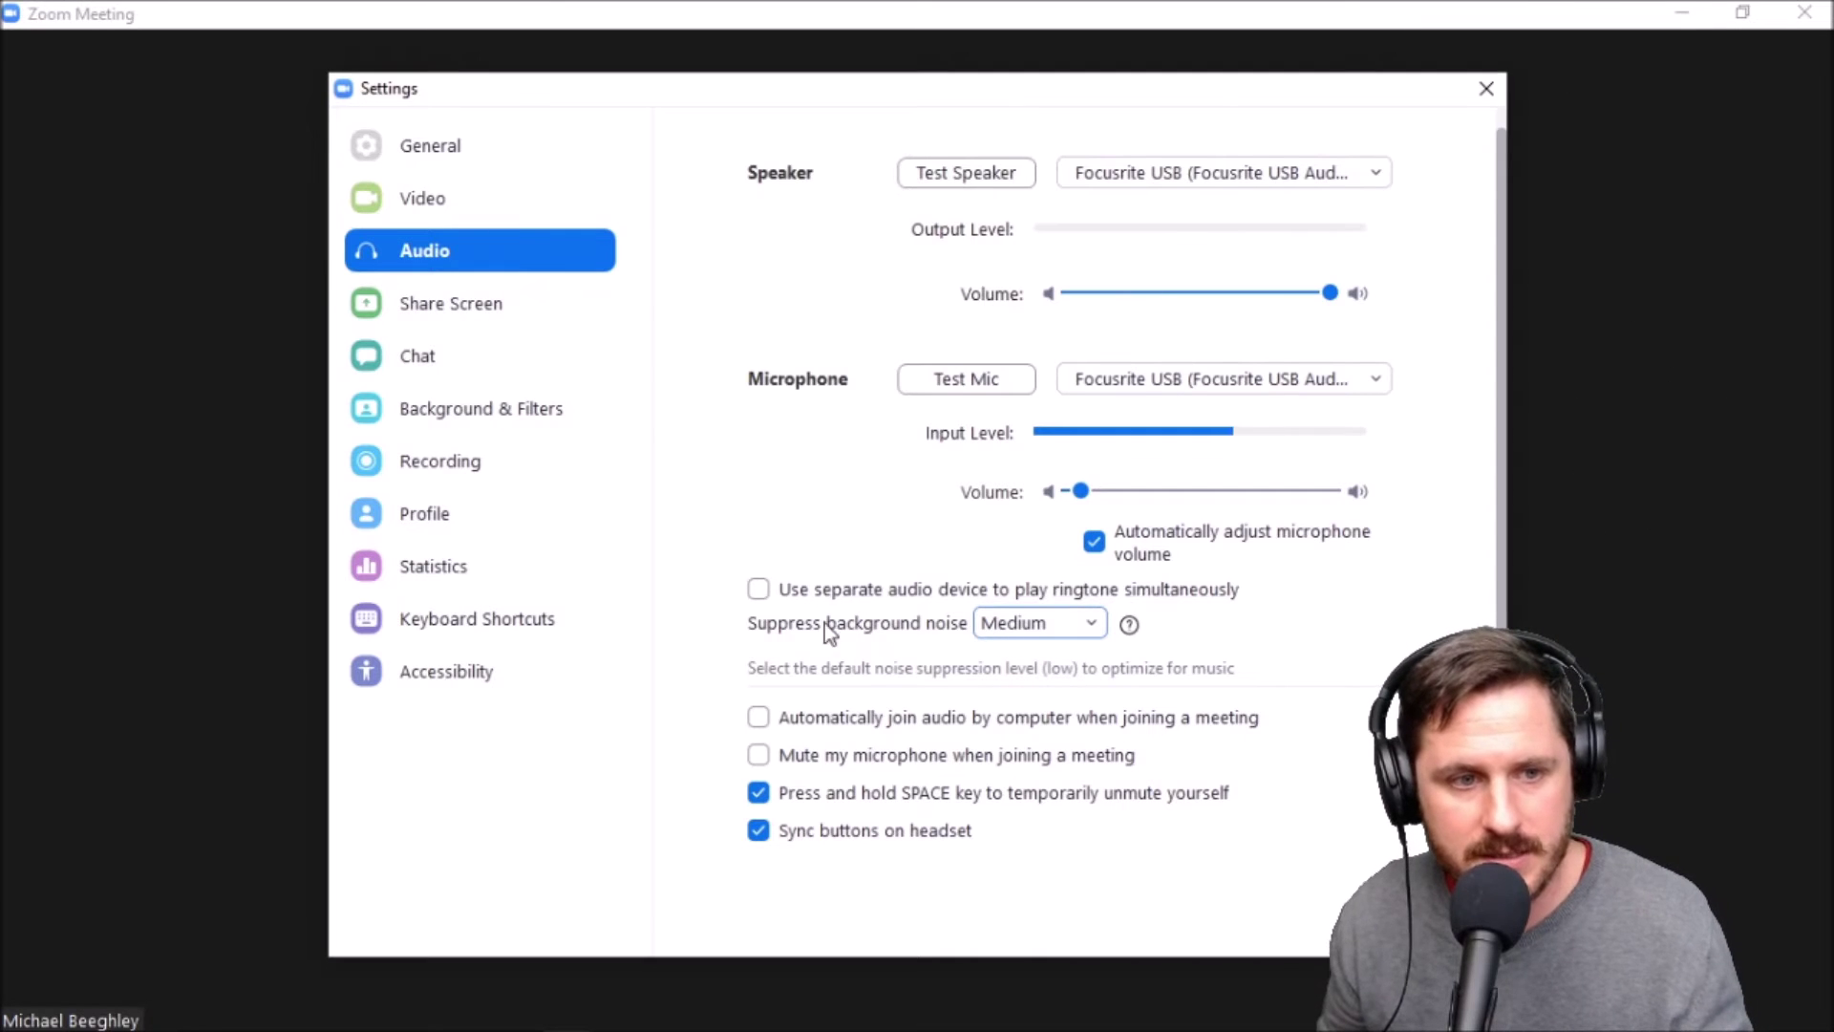
{"action": "left_click", "coordinate": [1066, 621]}
{"action": "left_click", "coordinate": [1066, 622]}
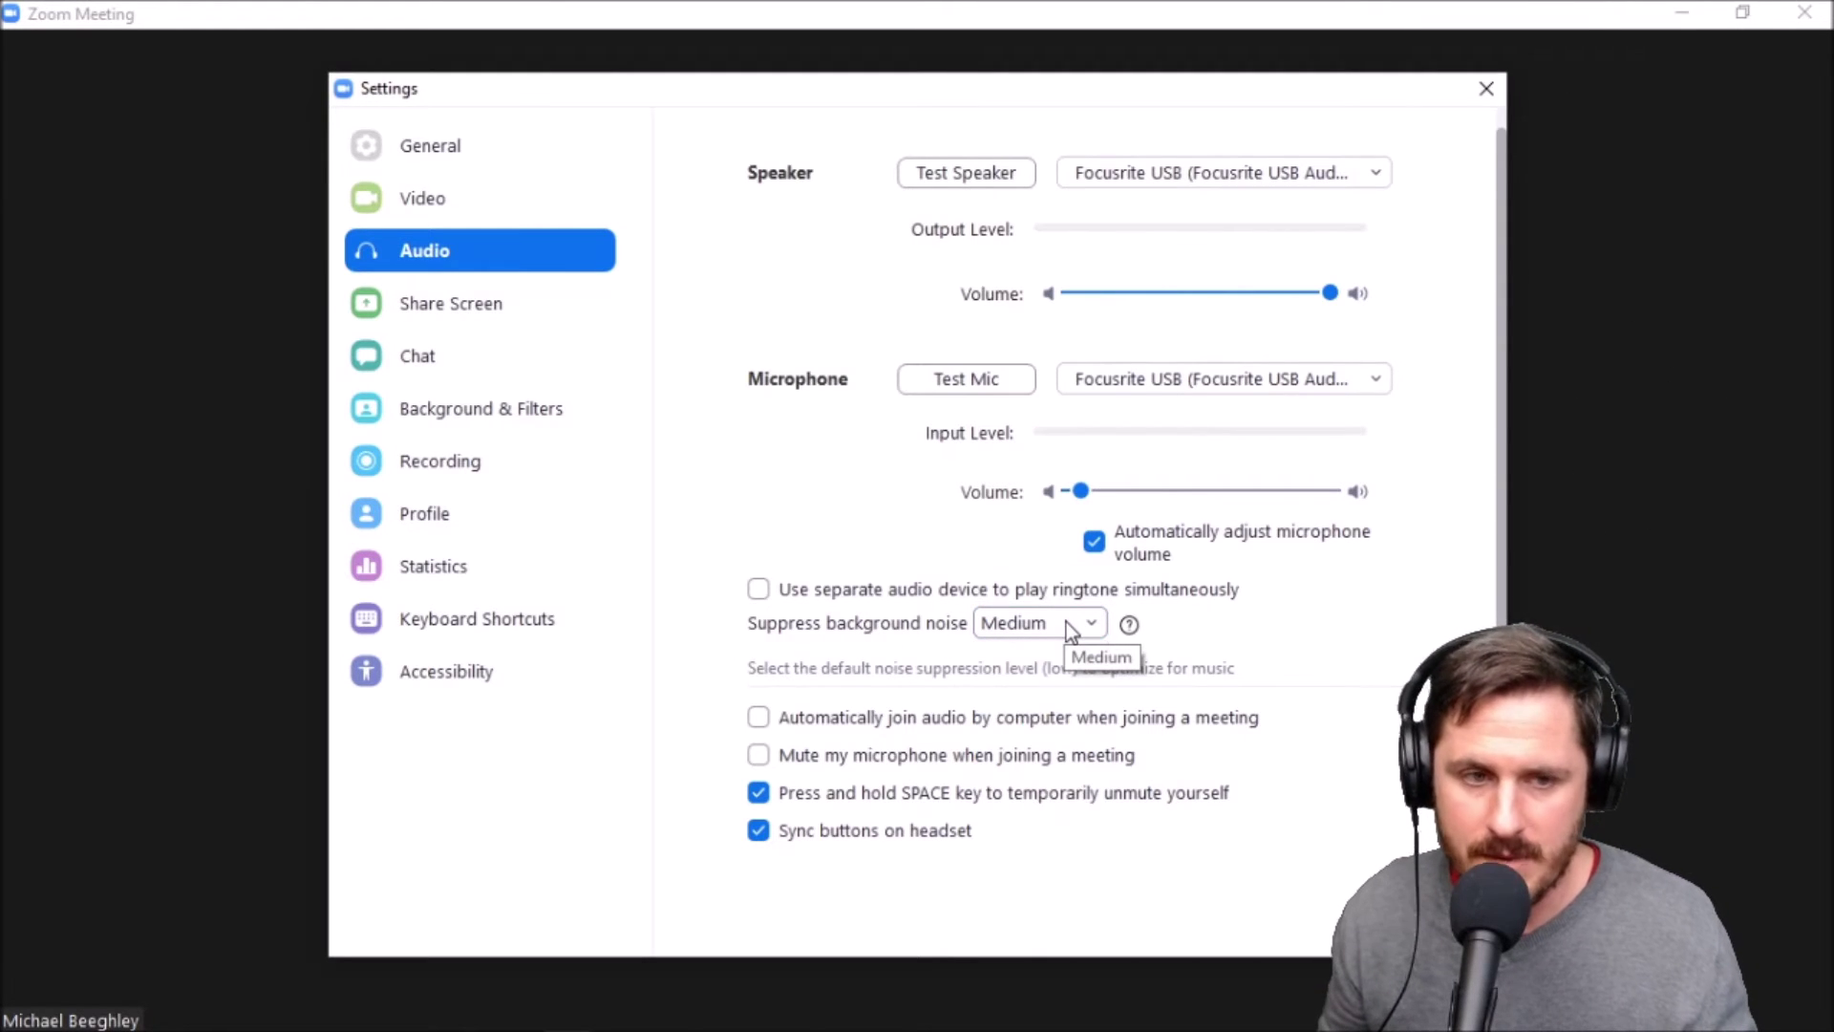
{"action": "left_click", "coordinate": [1486, 90]}
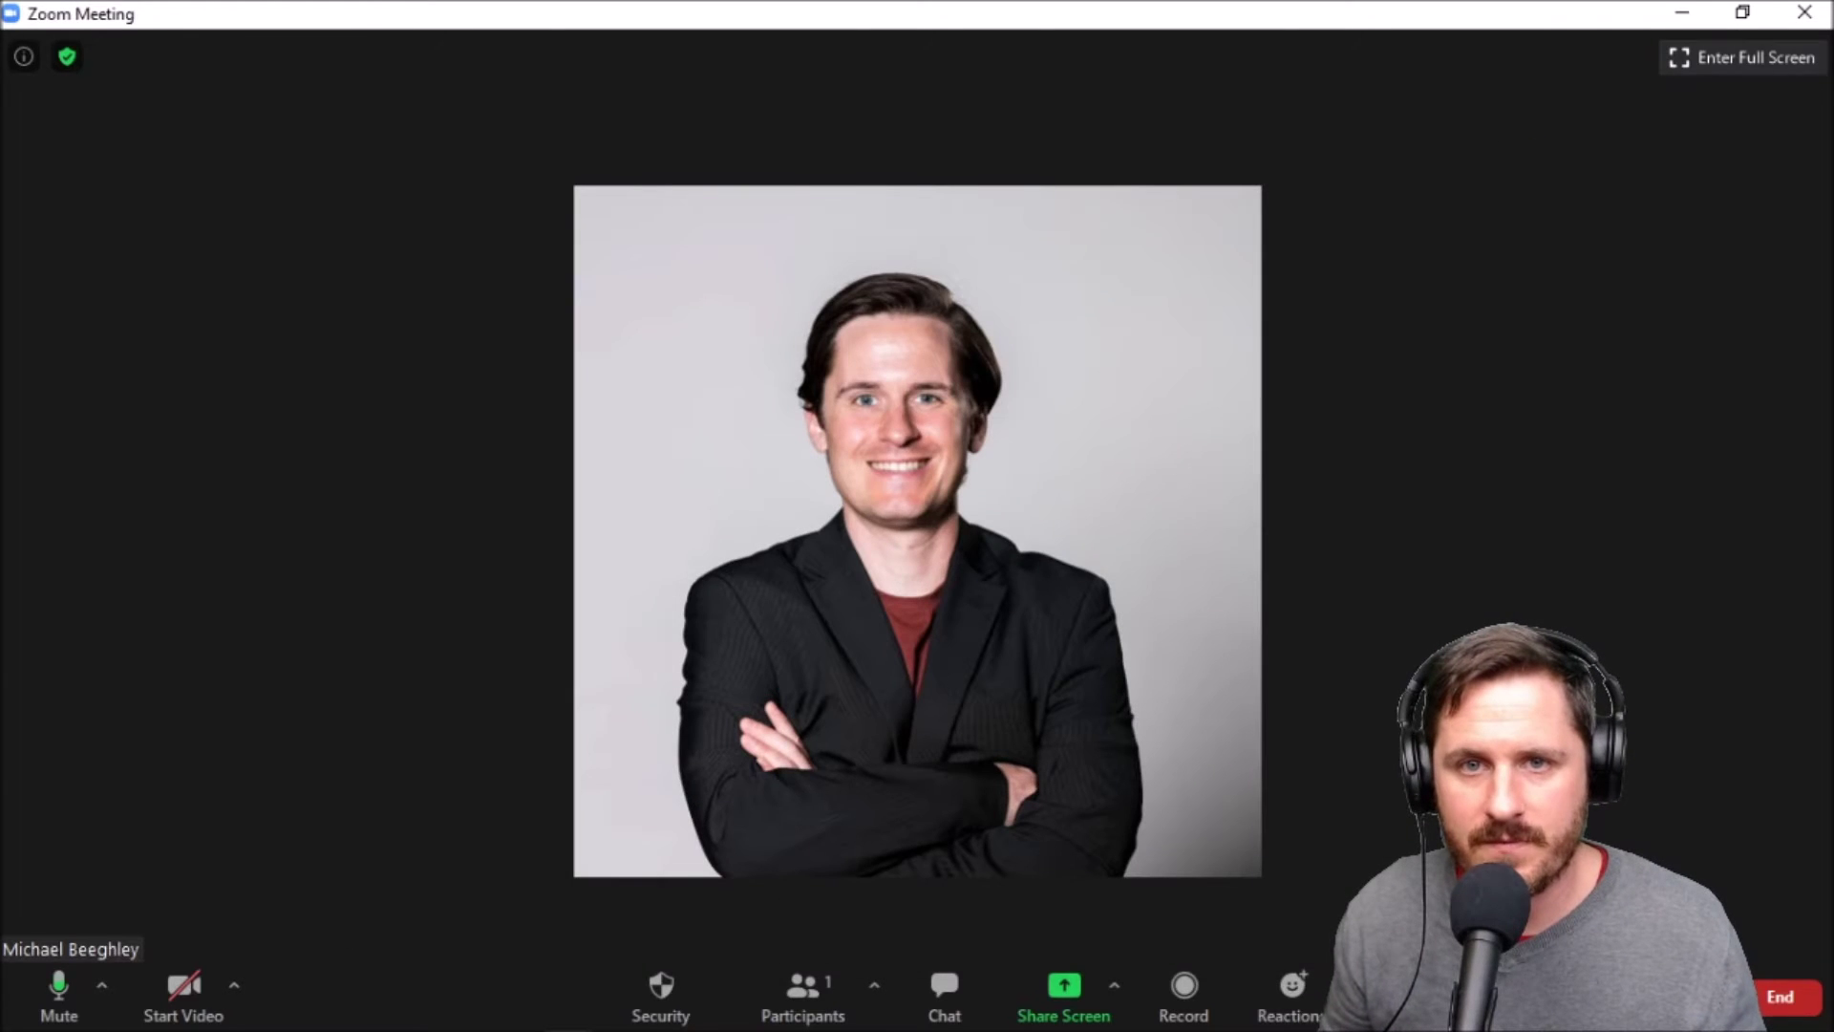
End the Zoom meeting for all participants and launch Audacity from the taskbar
{"action": "left_click", "coordinate": [1807, 14]}
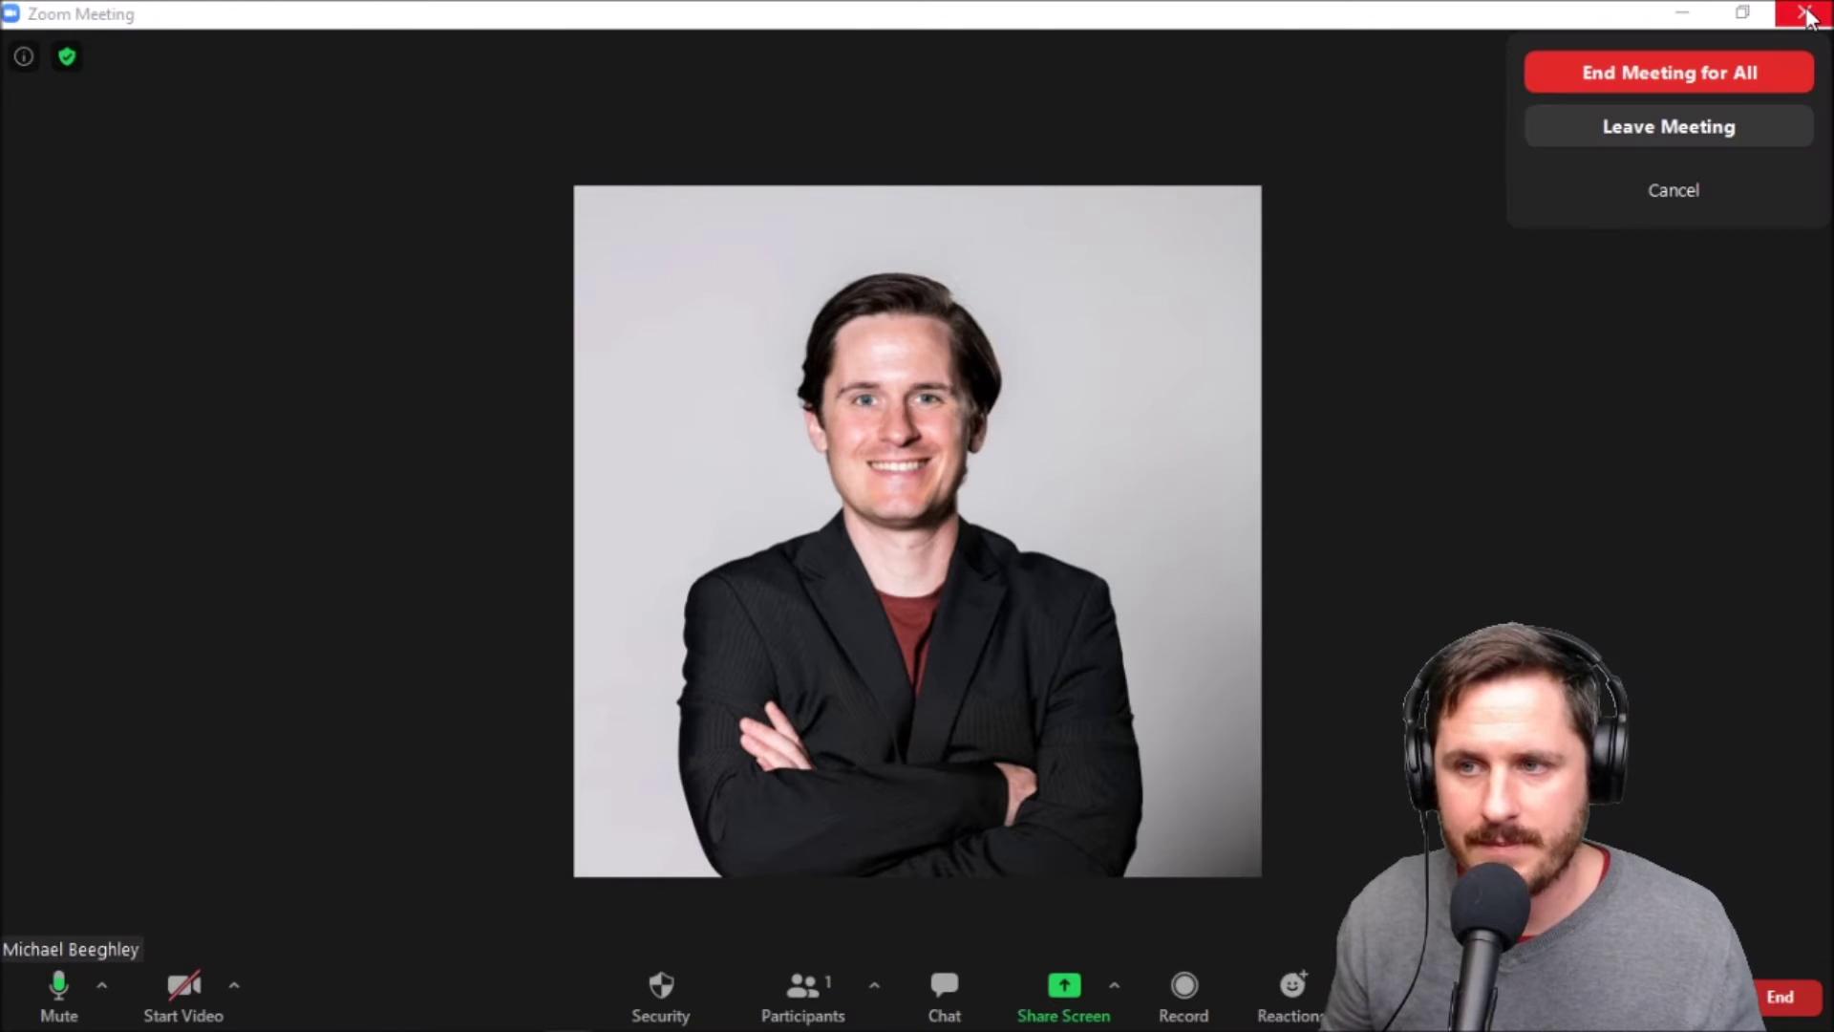
{"action": "left_click", "coordinate": [1752, 66]}
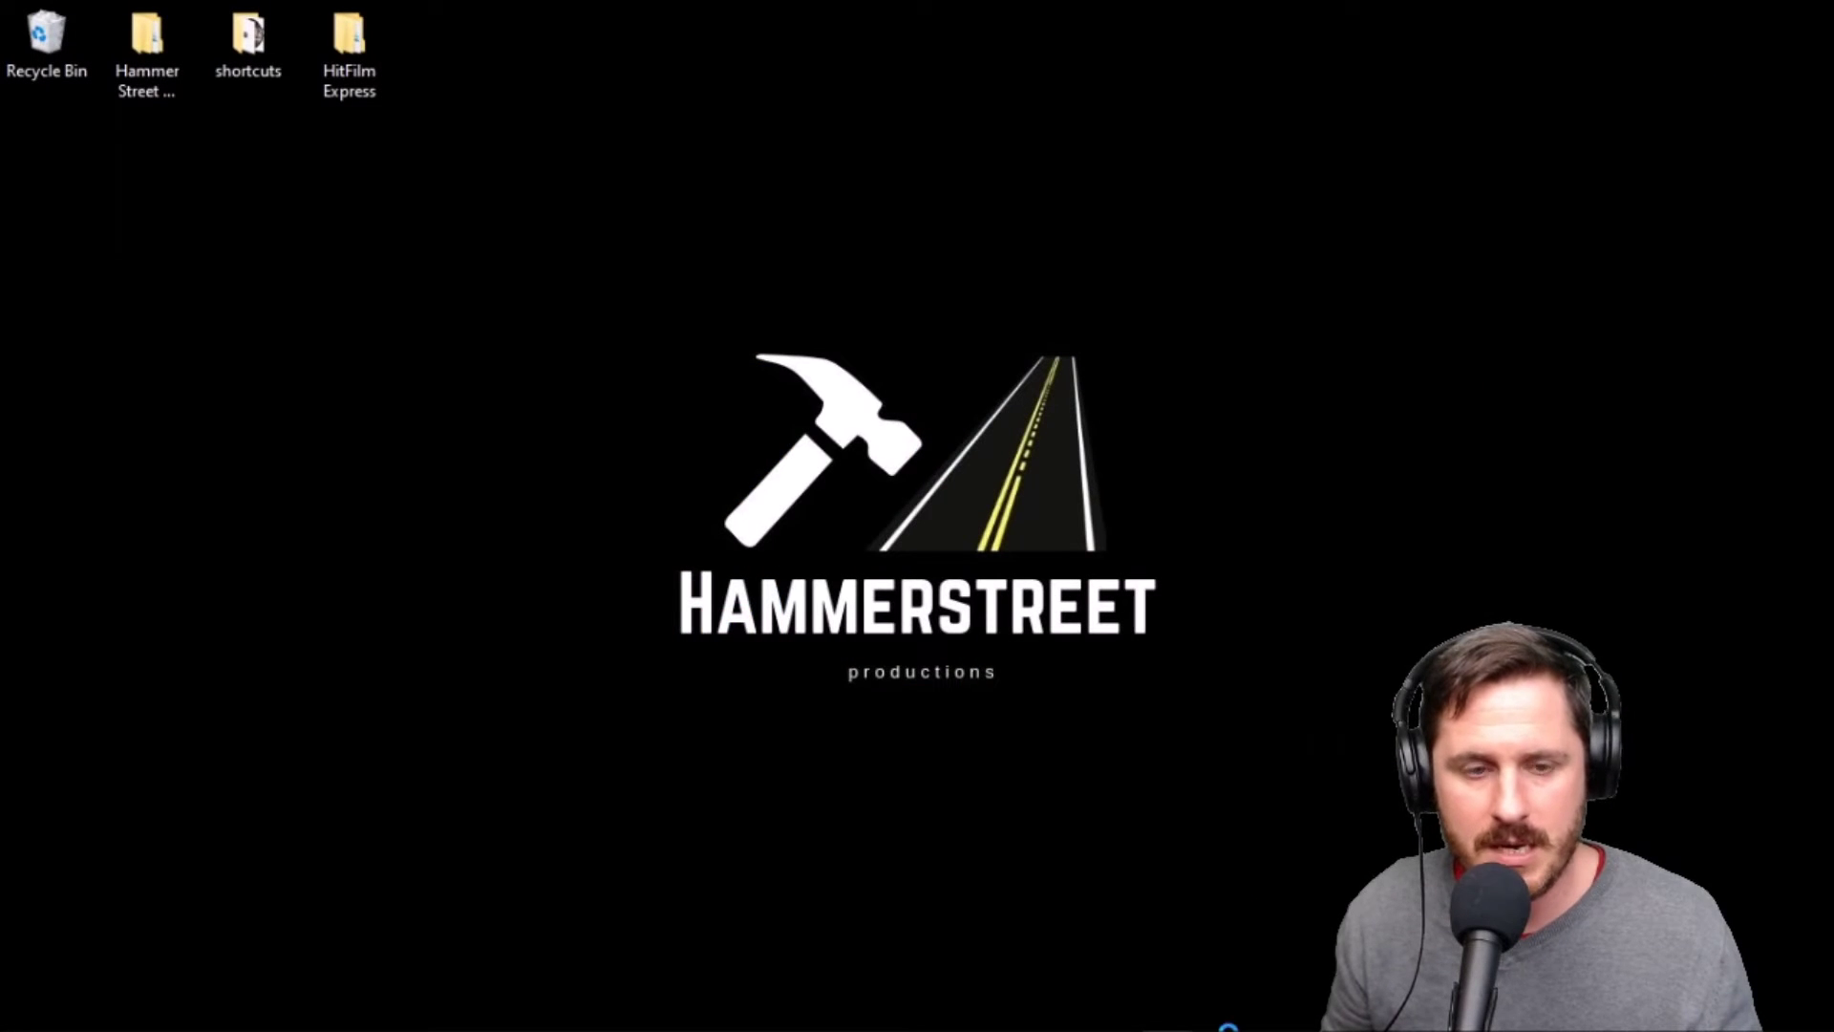
{"action": "mouse_move", "coordinate": [693, 1029]}
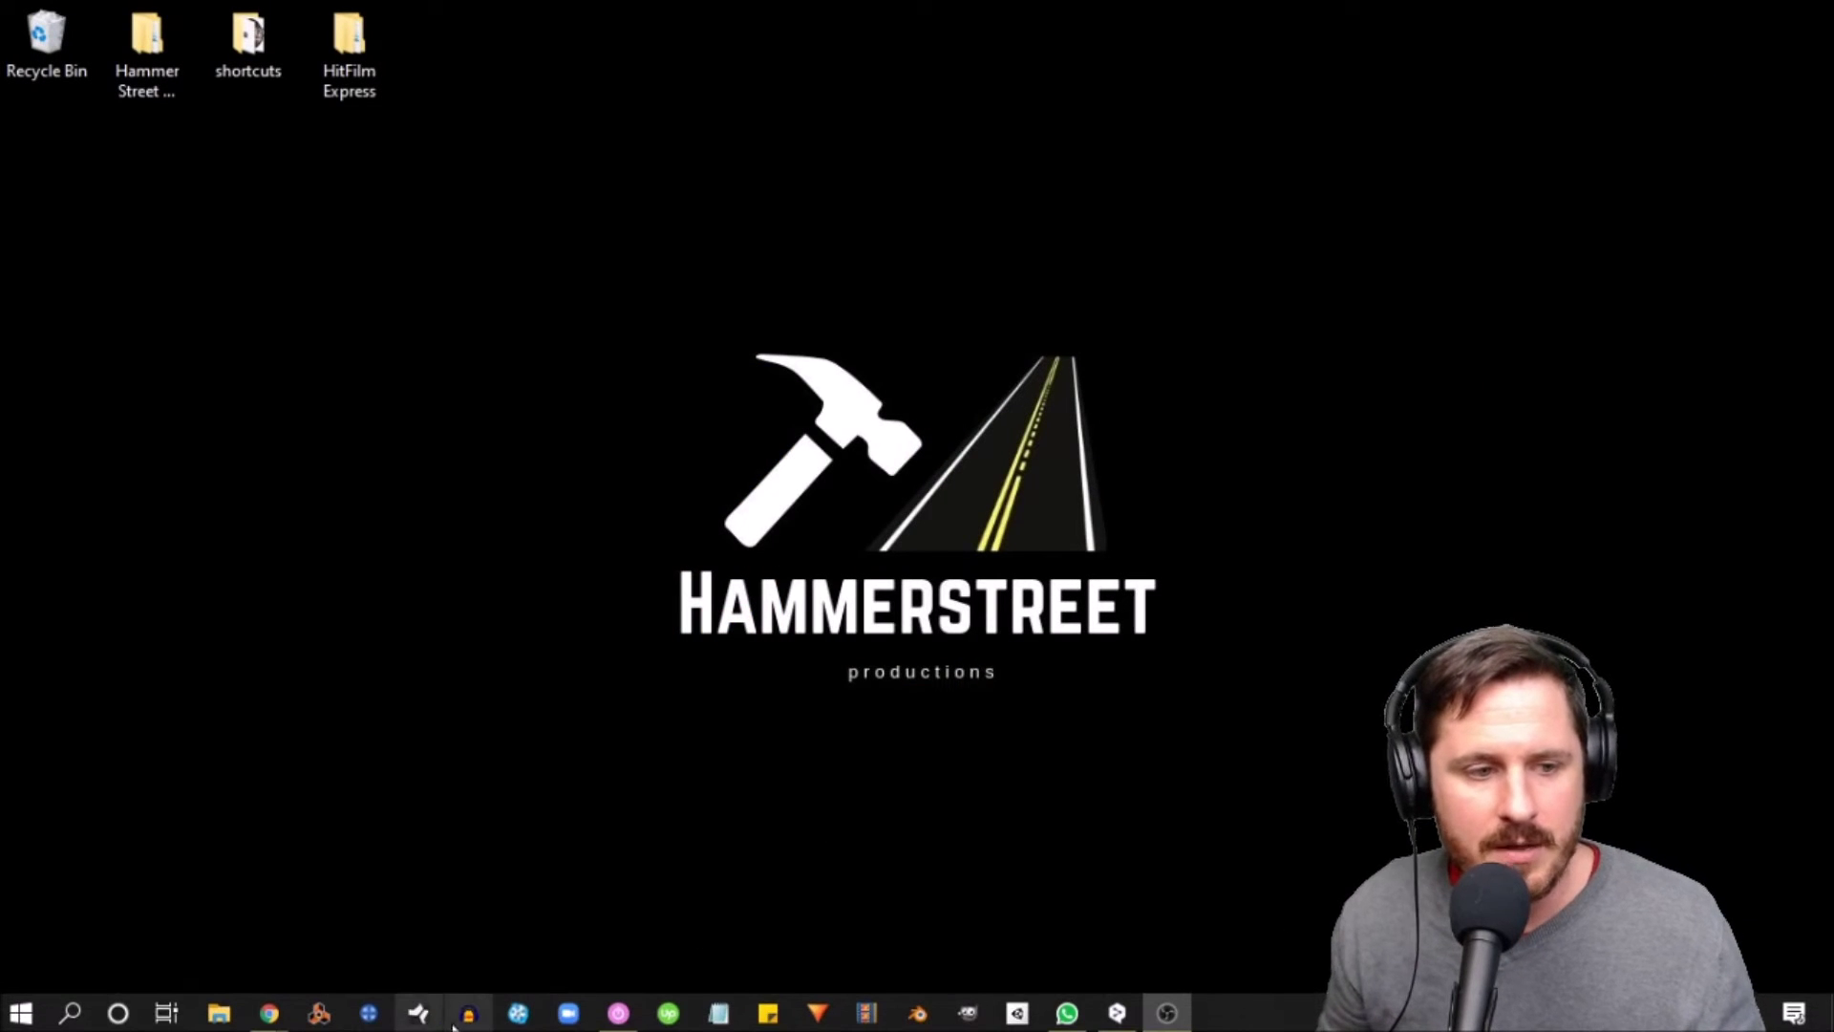
{"action": "left_click", "coordinate": [688, 1012]}
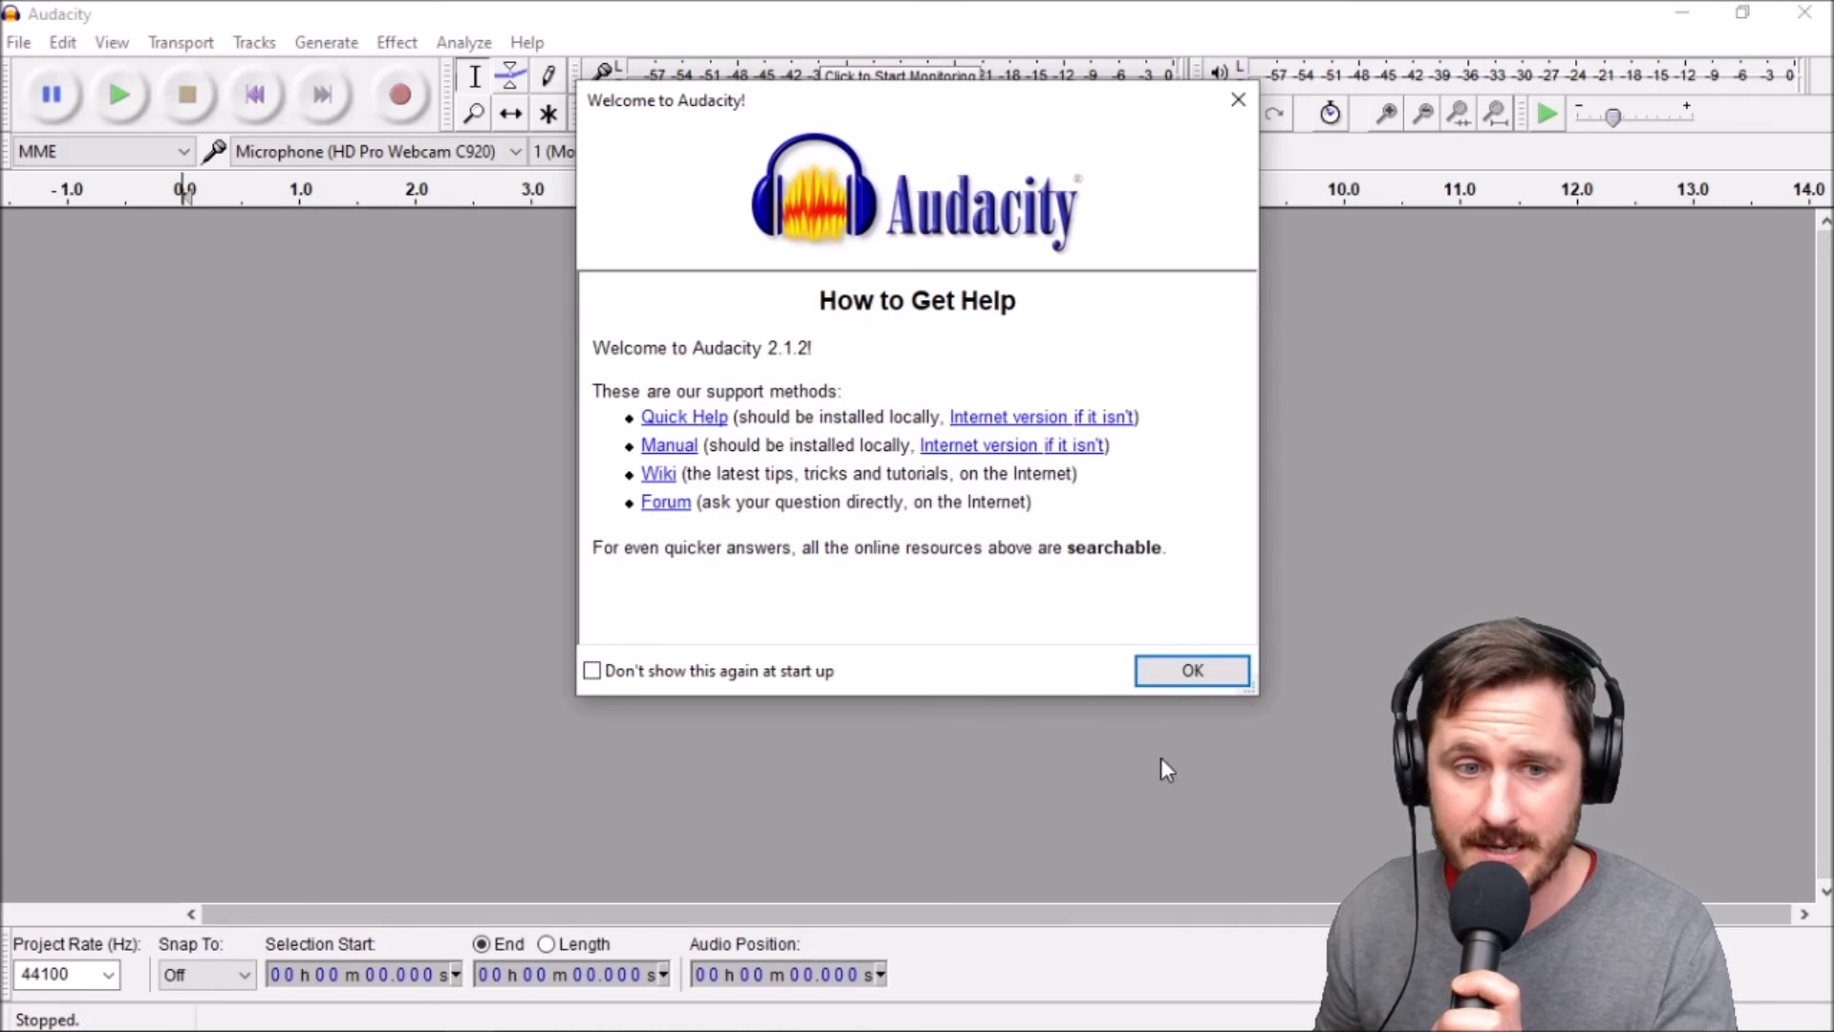
Dismiss Audacity's welcome message and browse the Edit menu, keeping the HD Pro Webcam C920 as input
{"action": "left_click", "coordinate": [1184, 680]}
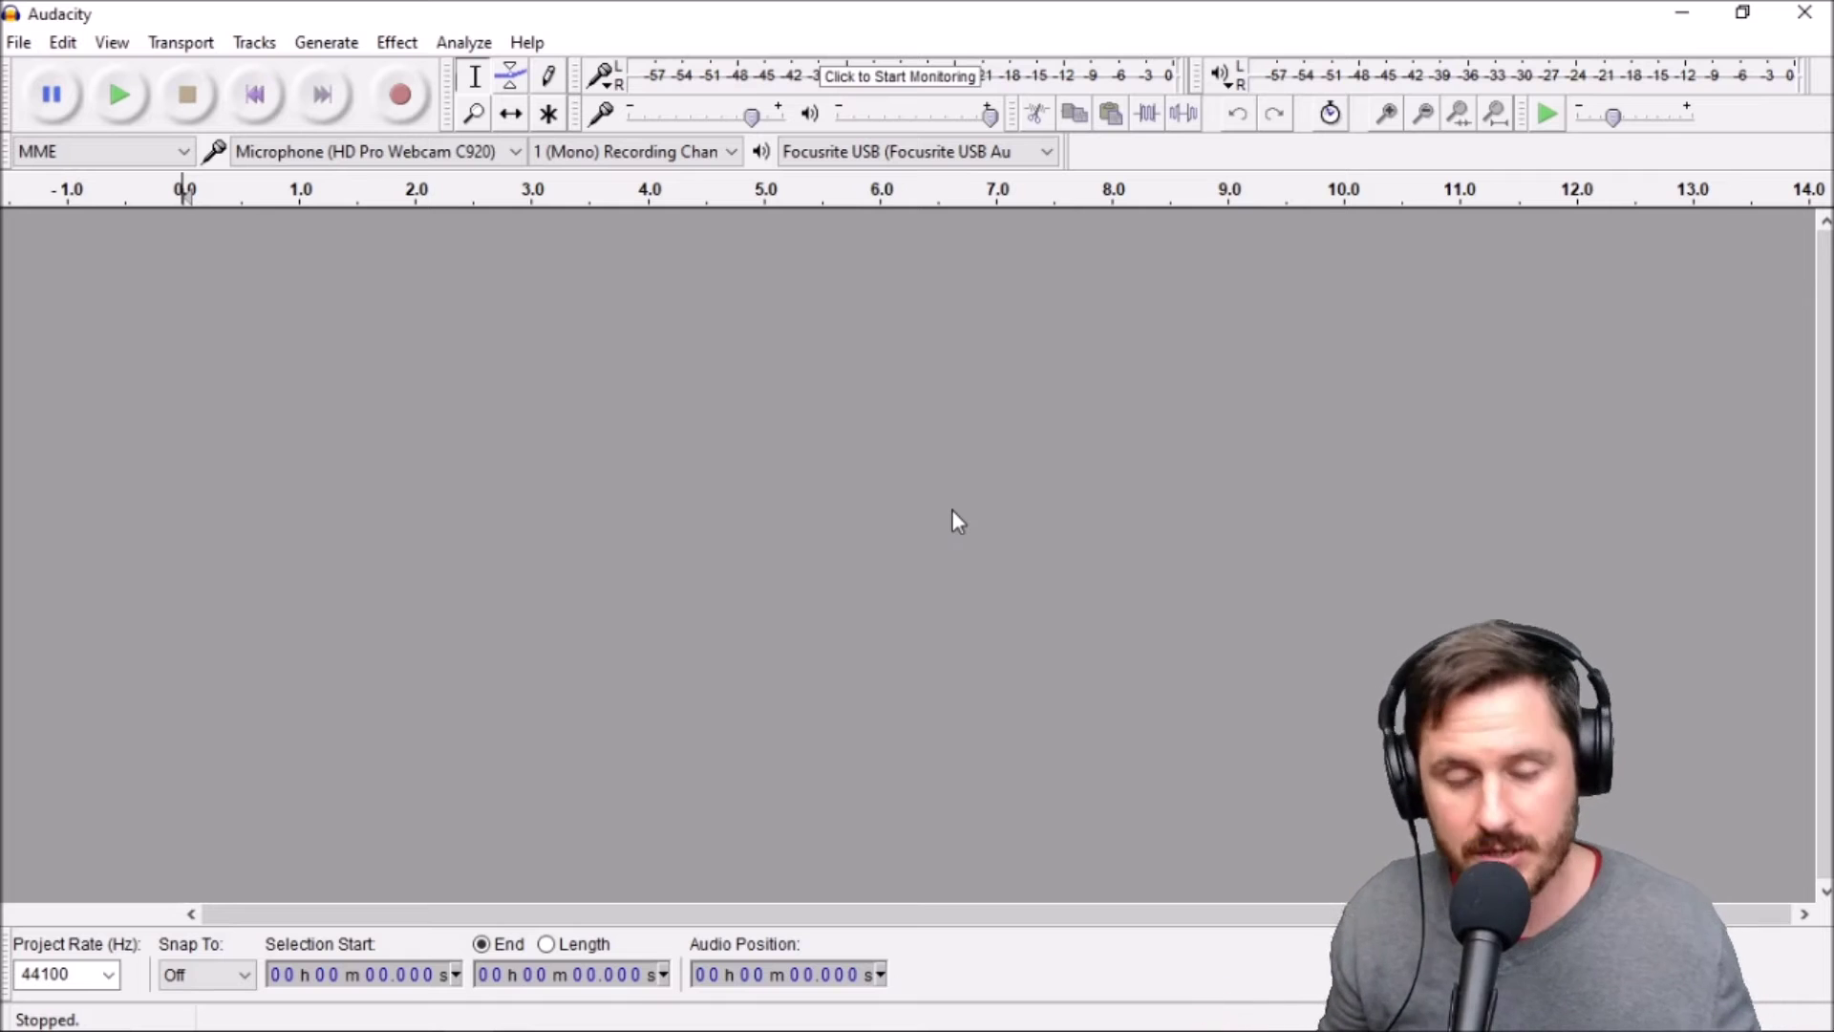
{"action": "left_click", "coordinate": [62, 42]}
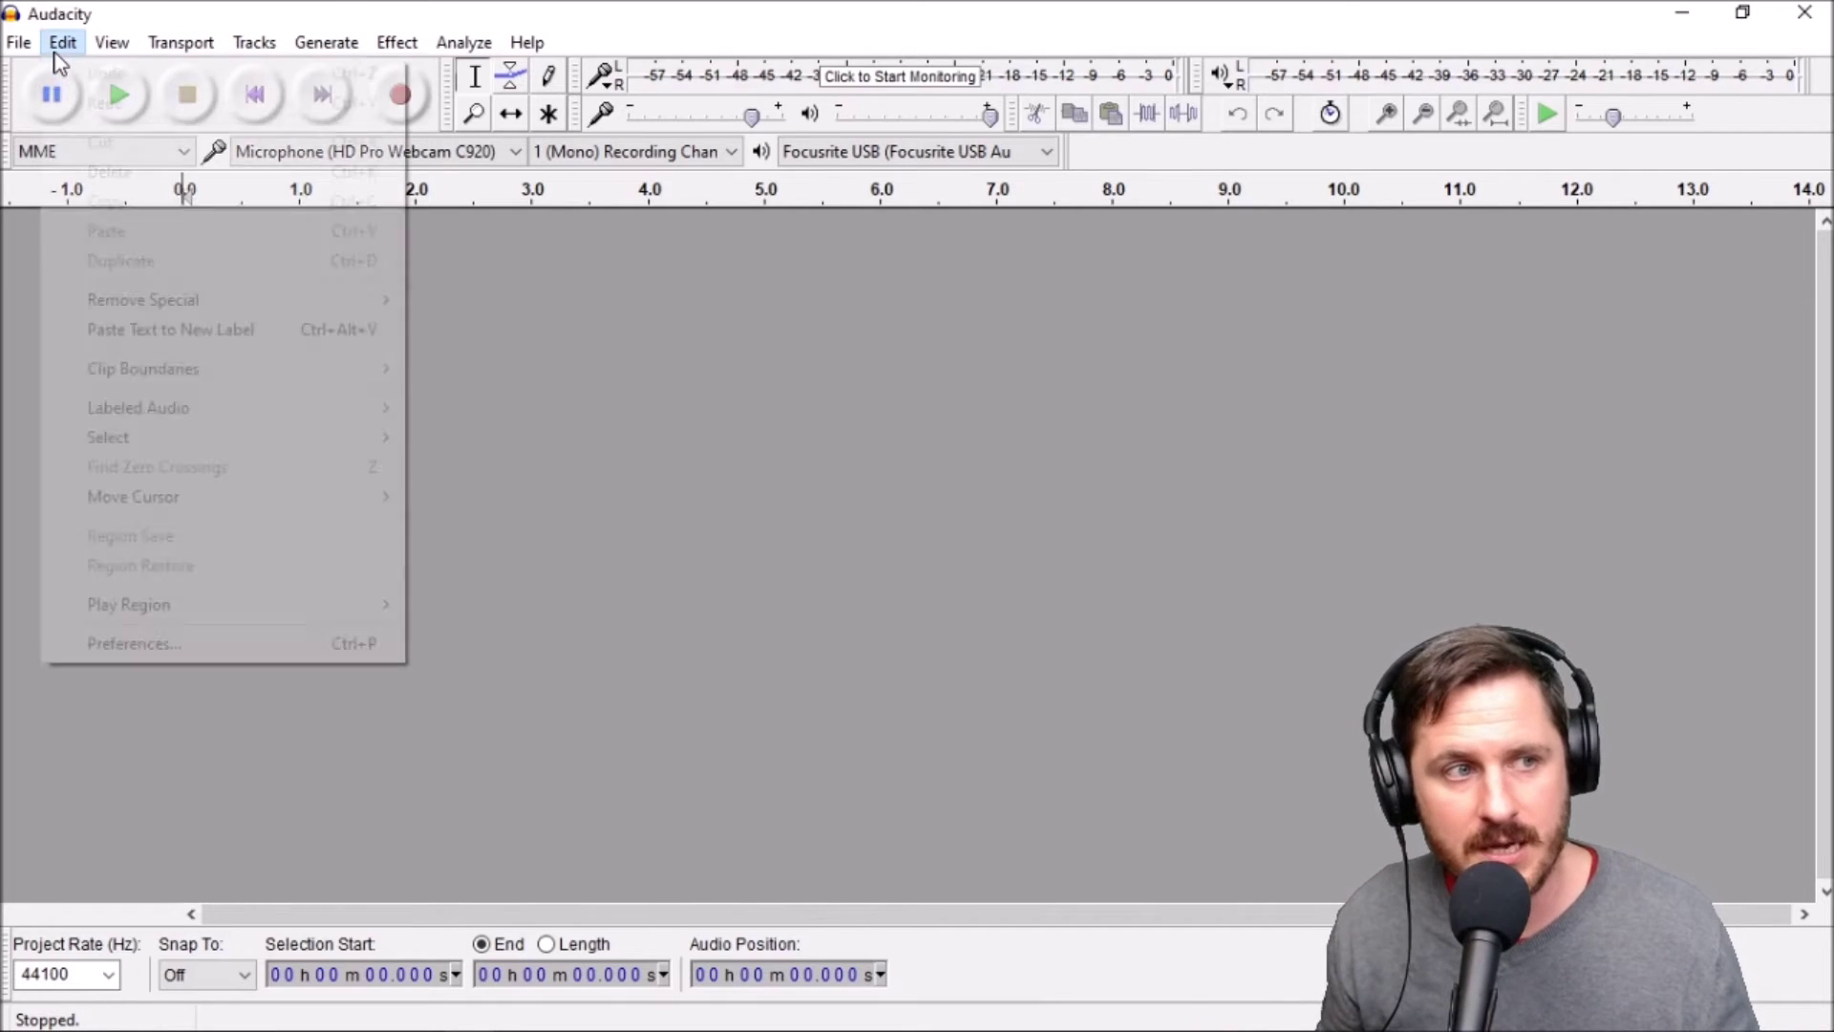
{"action": "left_click", "coordinate": [1006, 423]}
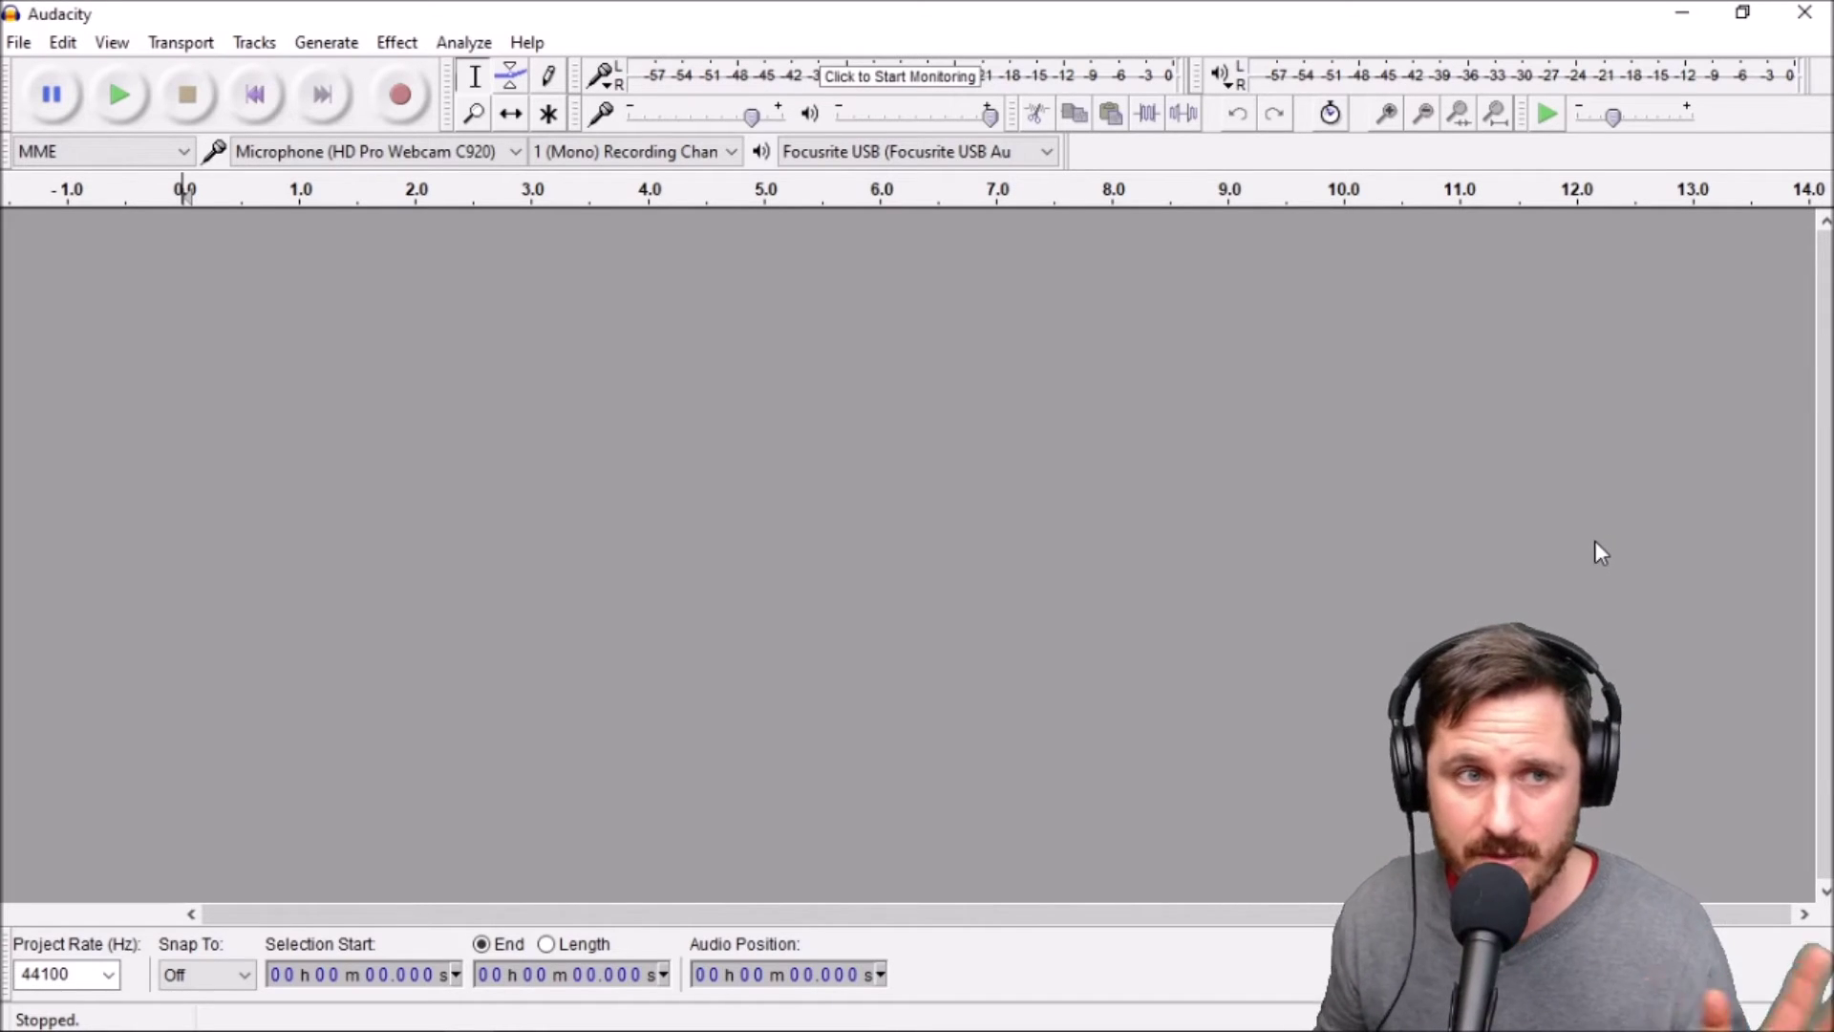
Record a roughly 13-second spoken test clip from the webcam microphone and play it back
{"action": "left_click", "coordinate": [402, 97]}
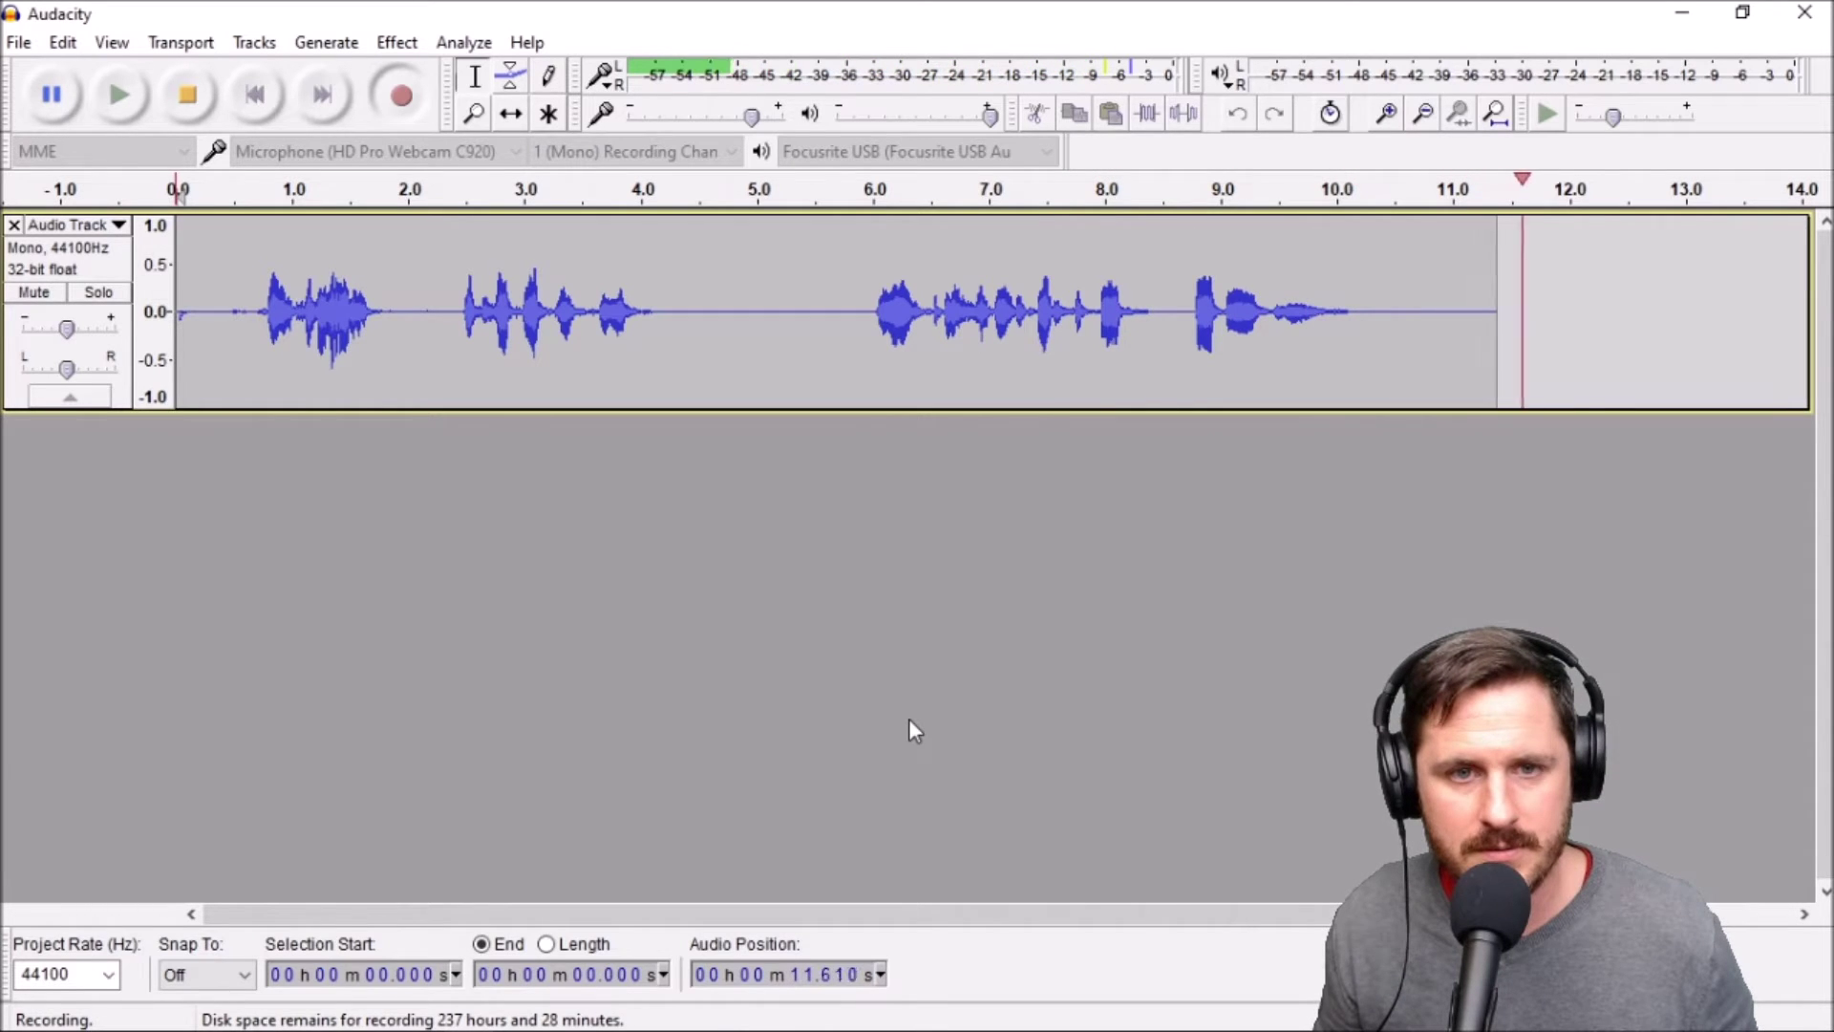
{"action": "key", "text": "space"}
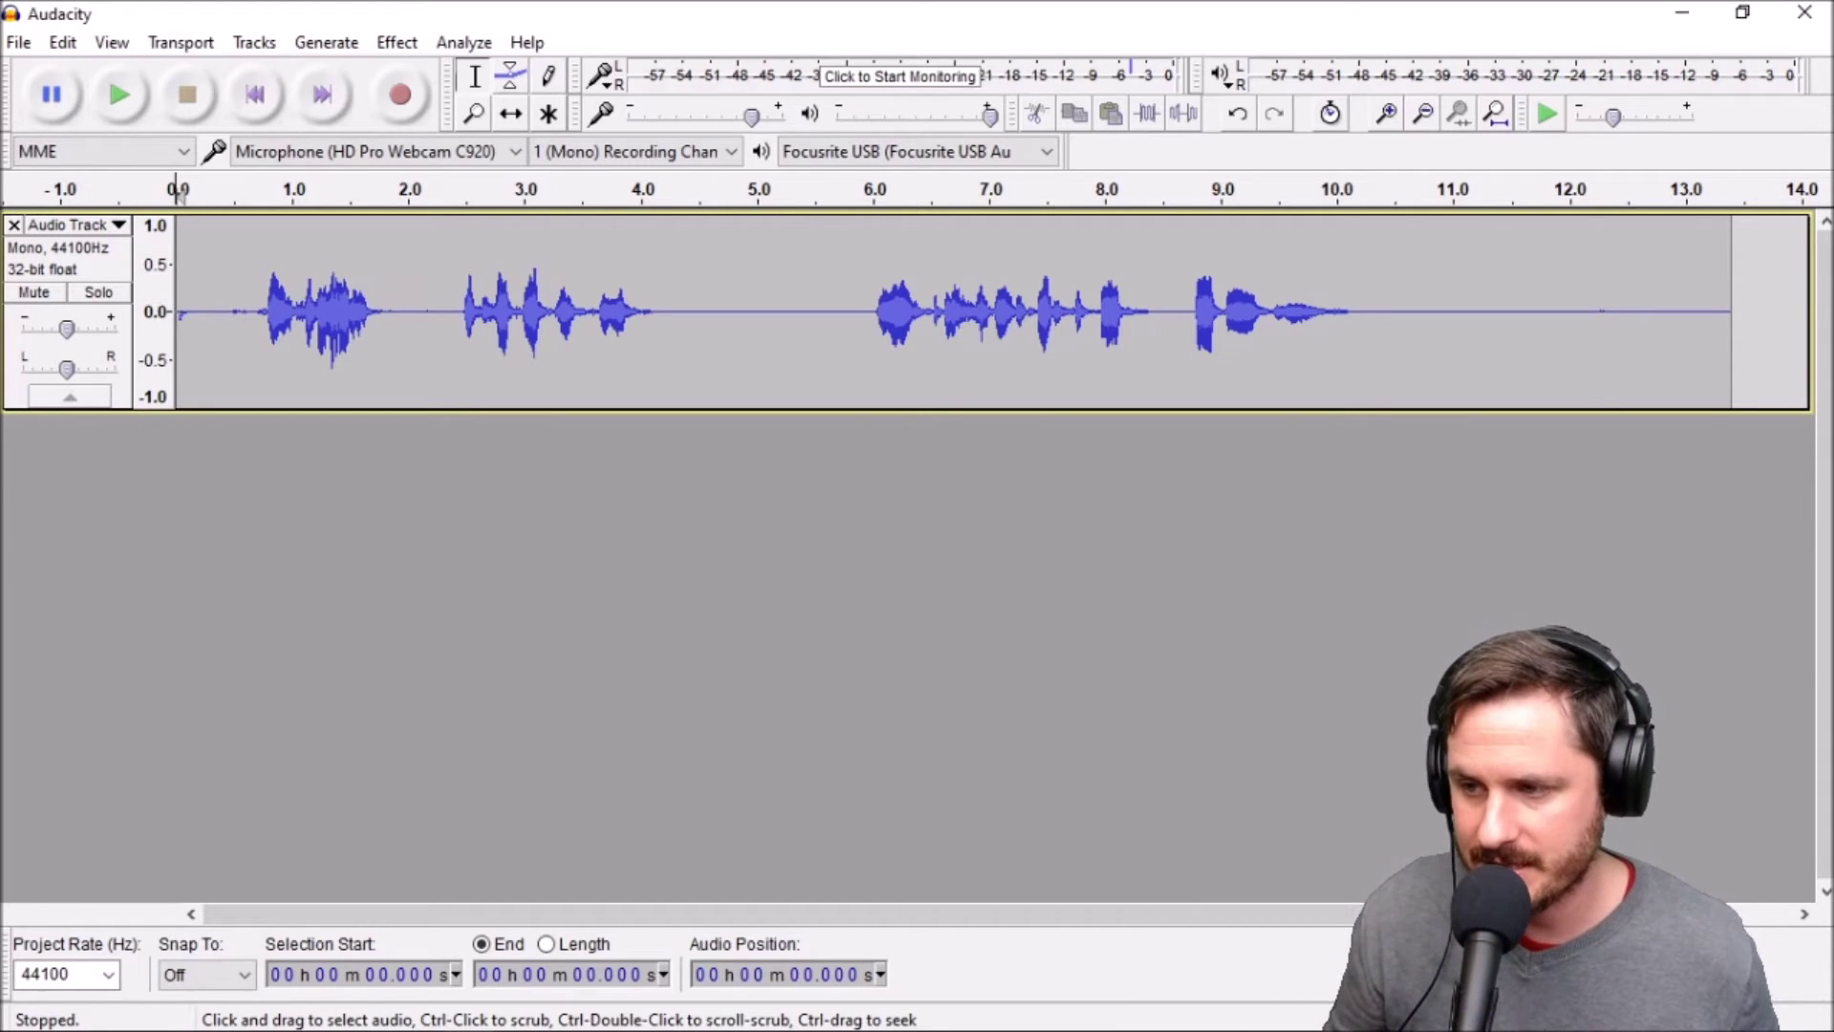
{"action": "left_click", "coordinate": [125, 97]}
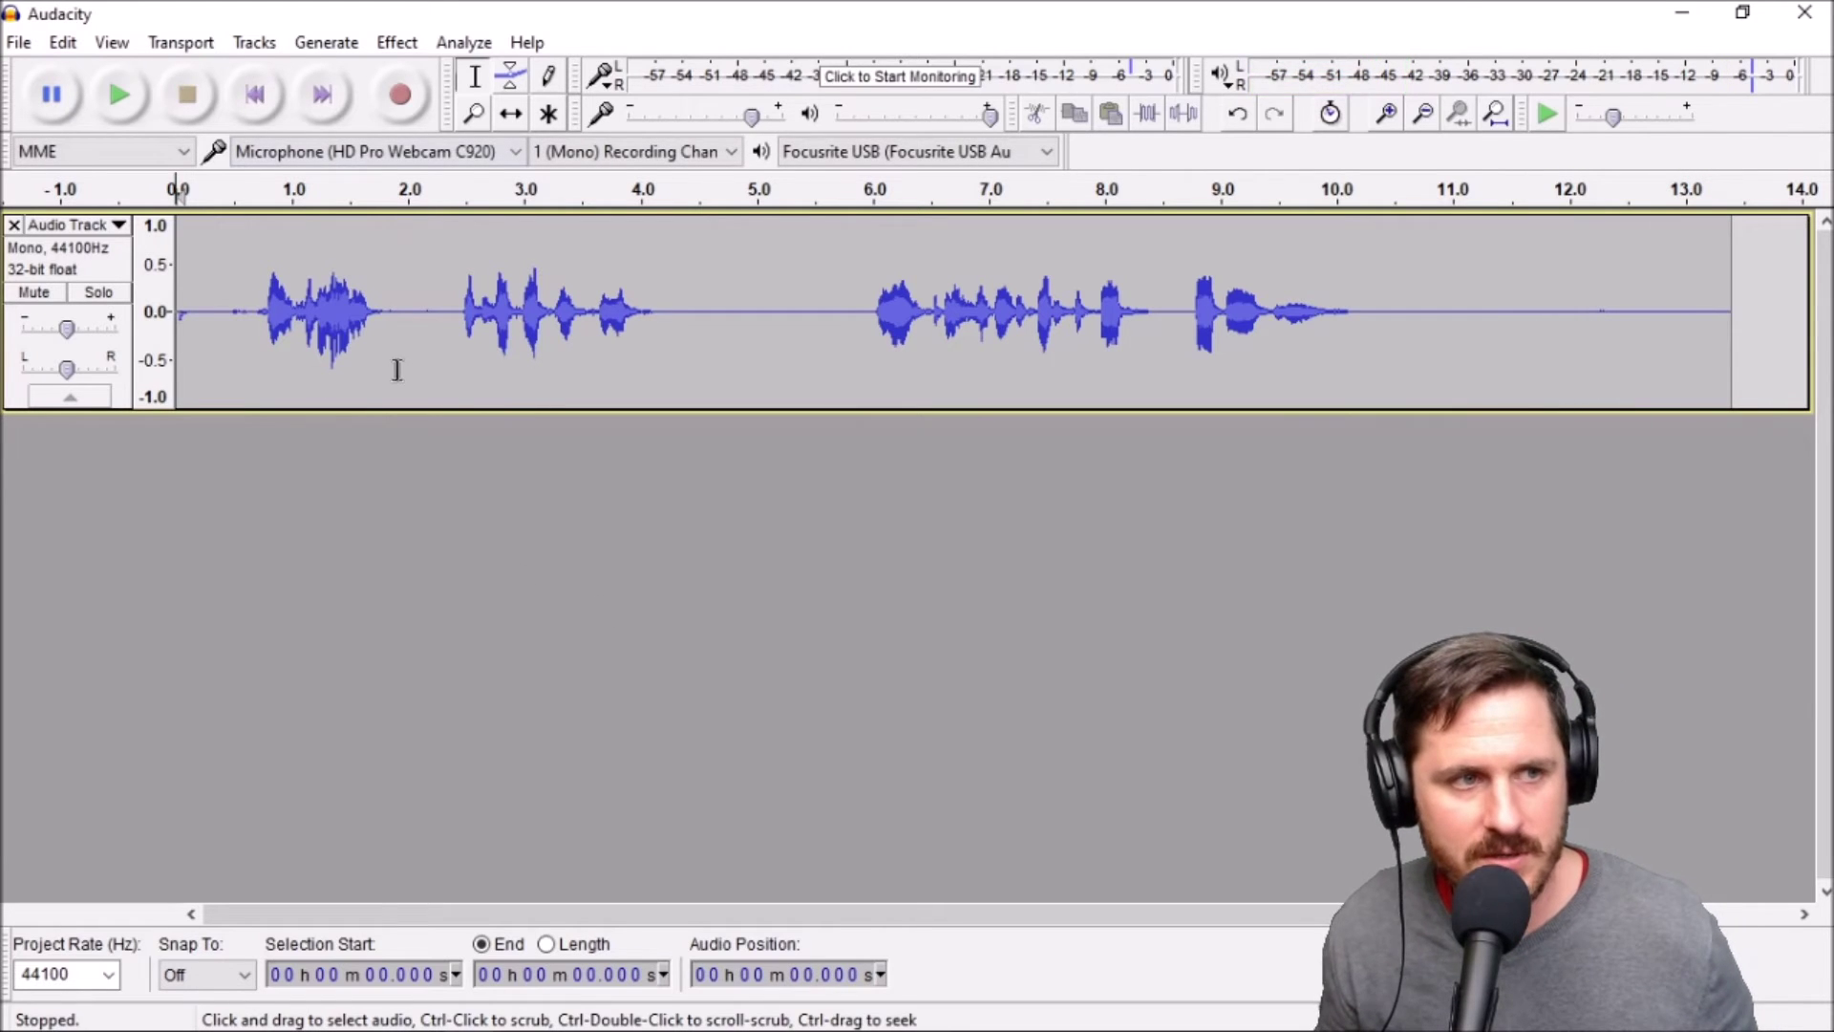
{"action": "left_click", "coordinate": [514, 153]}
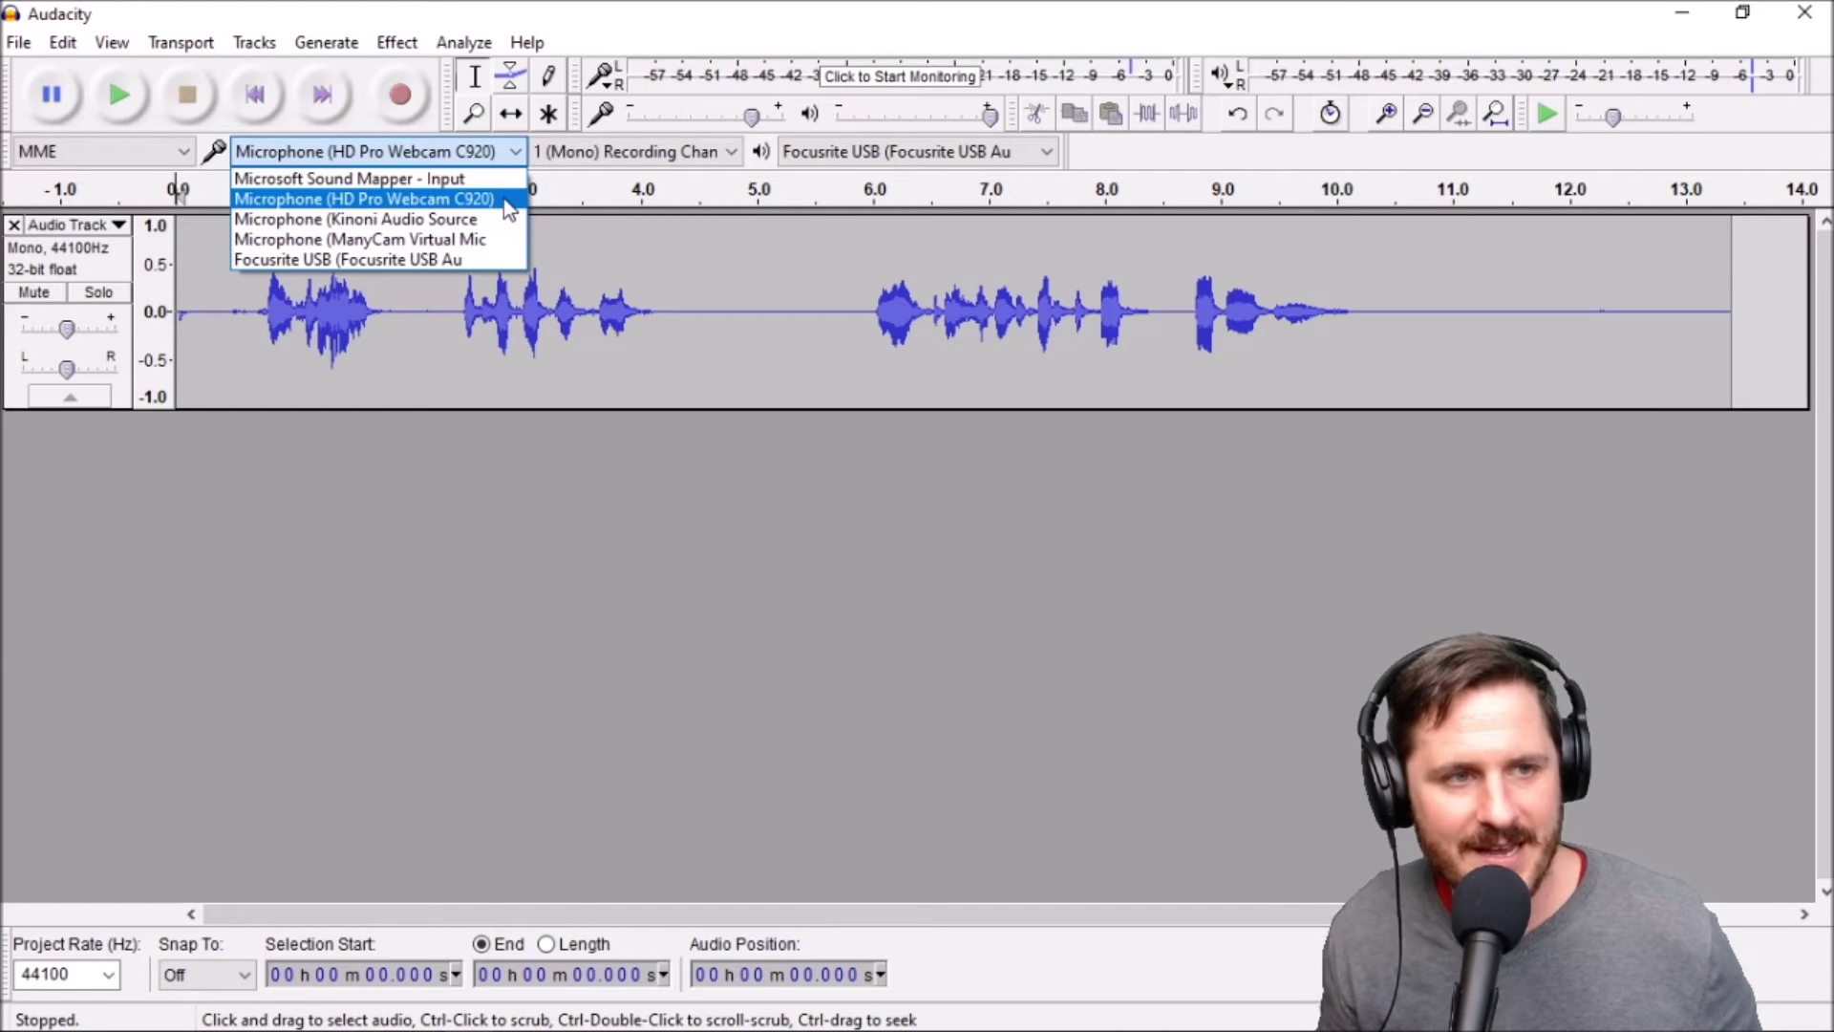
{"action": "left_click", "coordinate": [509, 203]}
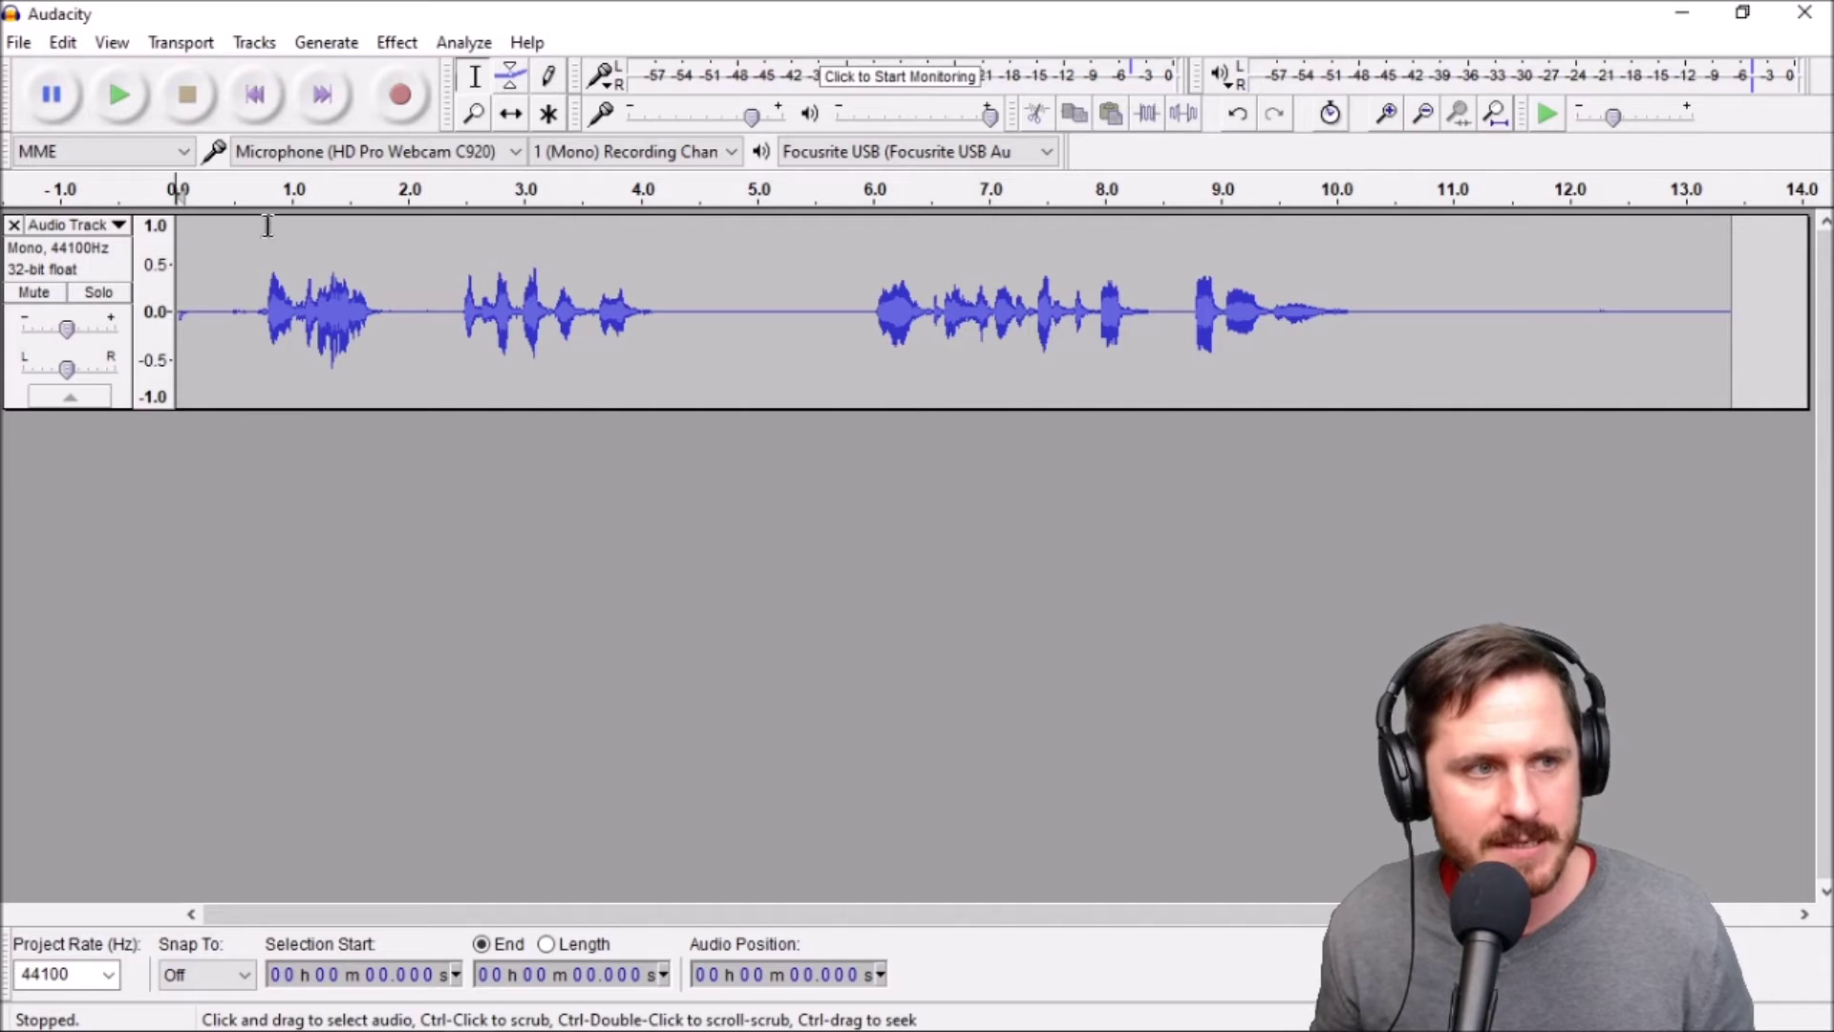
Make the track's waveform taller and play the clip from the start
{"action": "left_click_drag", "start_coordinate": [245, 409], "coordinate": [254, 541]}
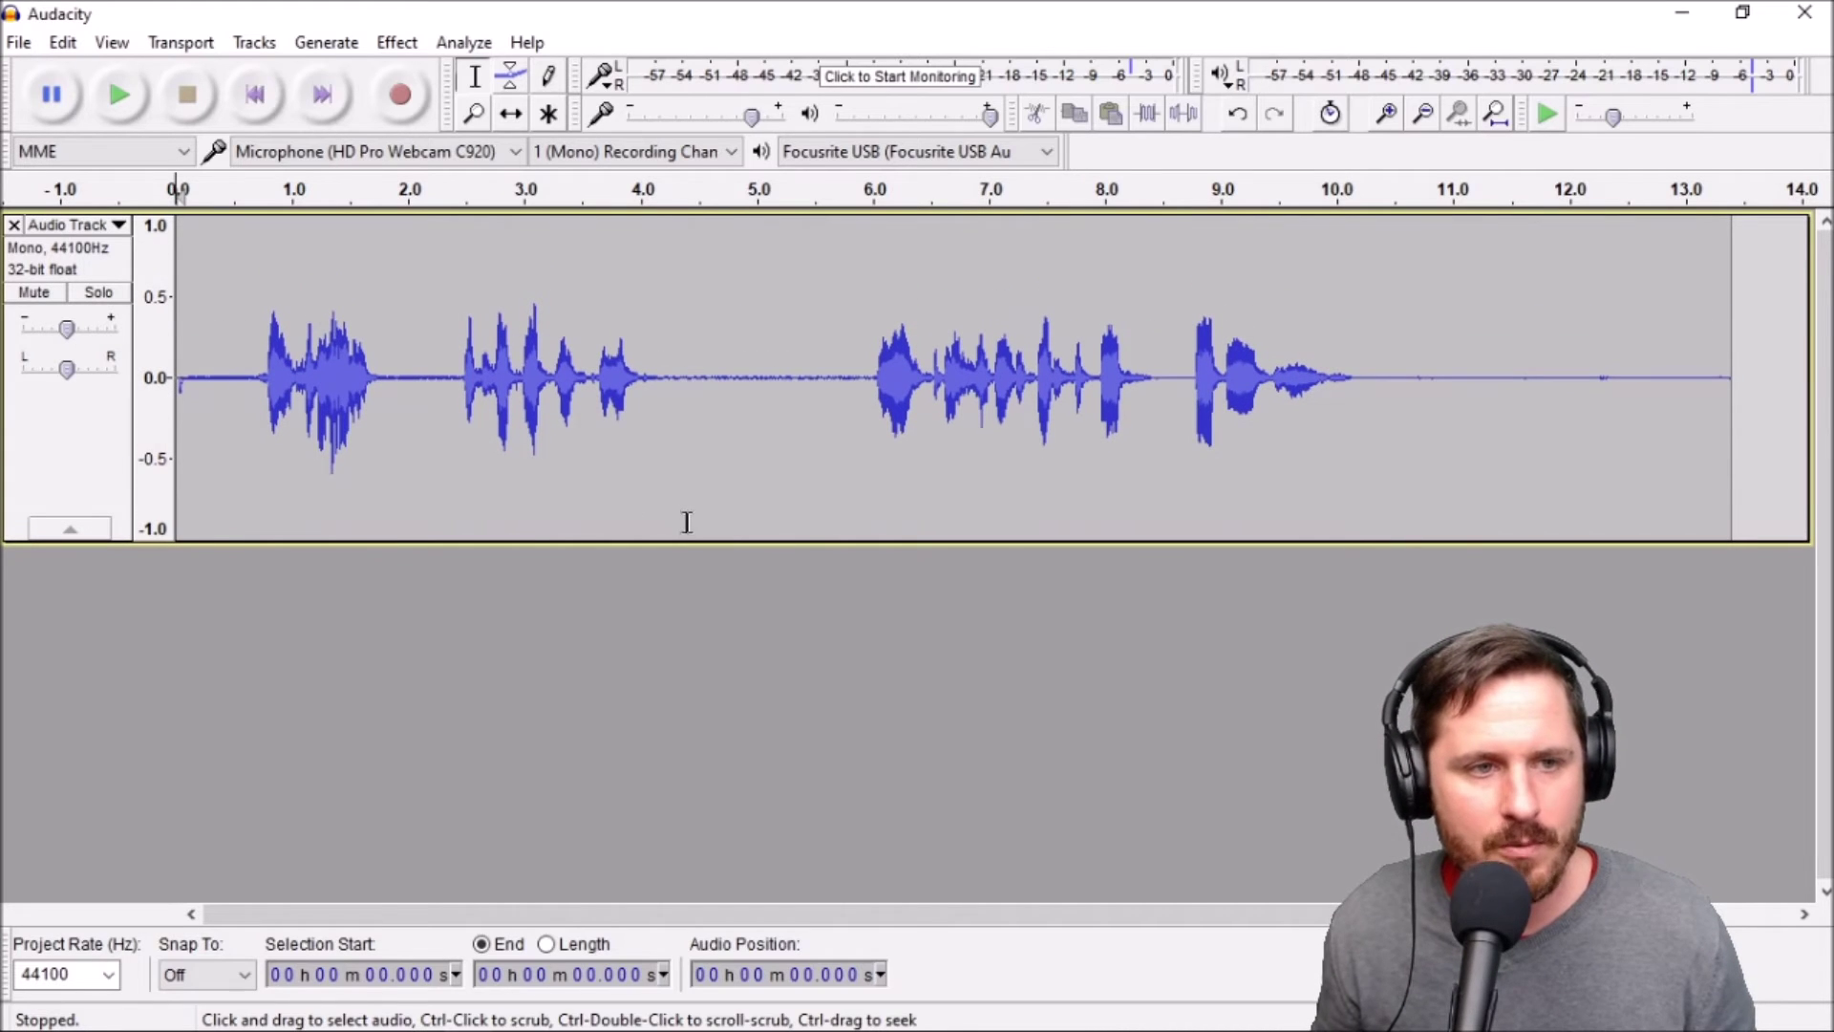
{"action": "left_click_drag", "start_coordinate": [698, 541], "coordinate": [711, 722]}
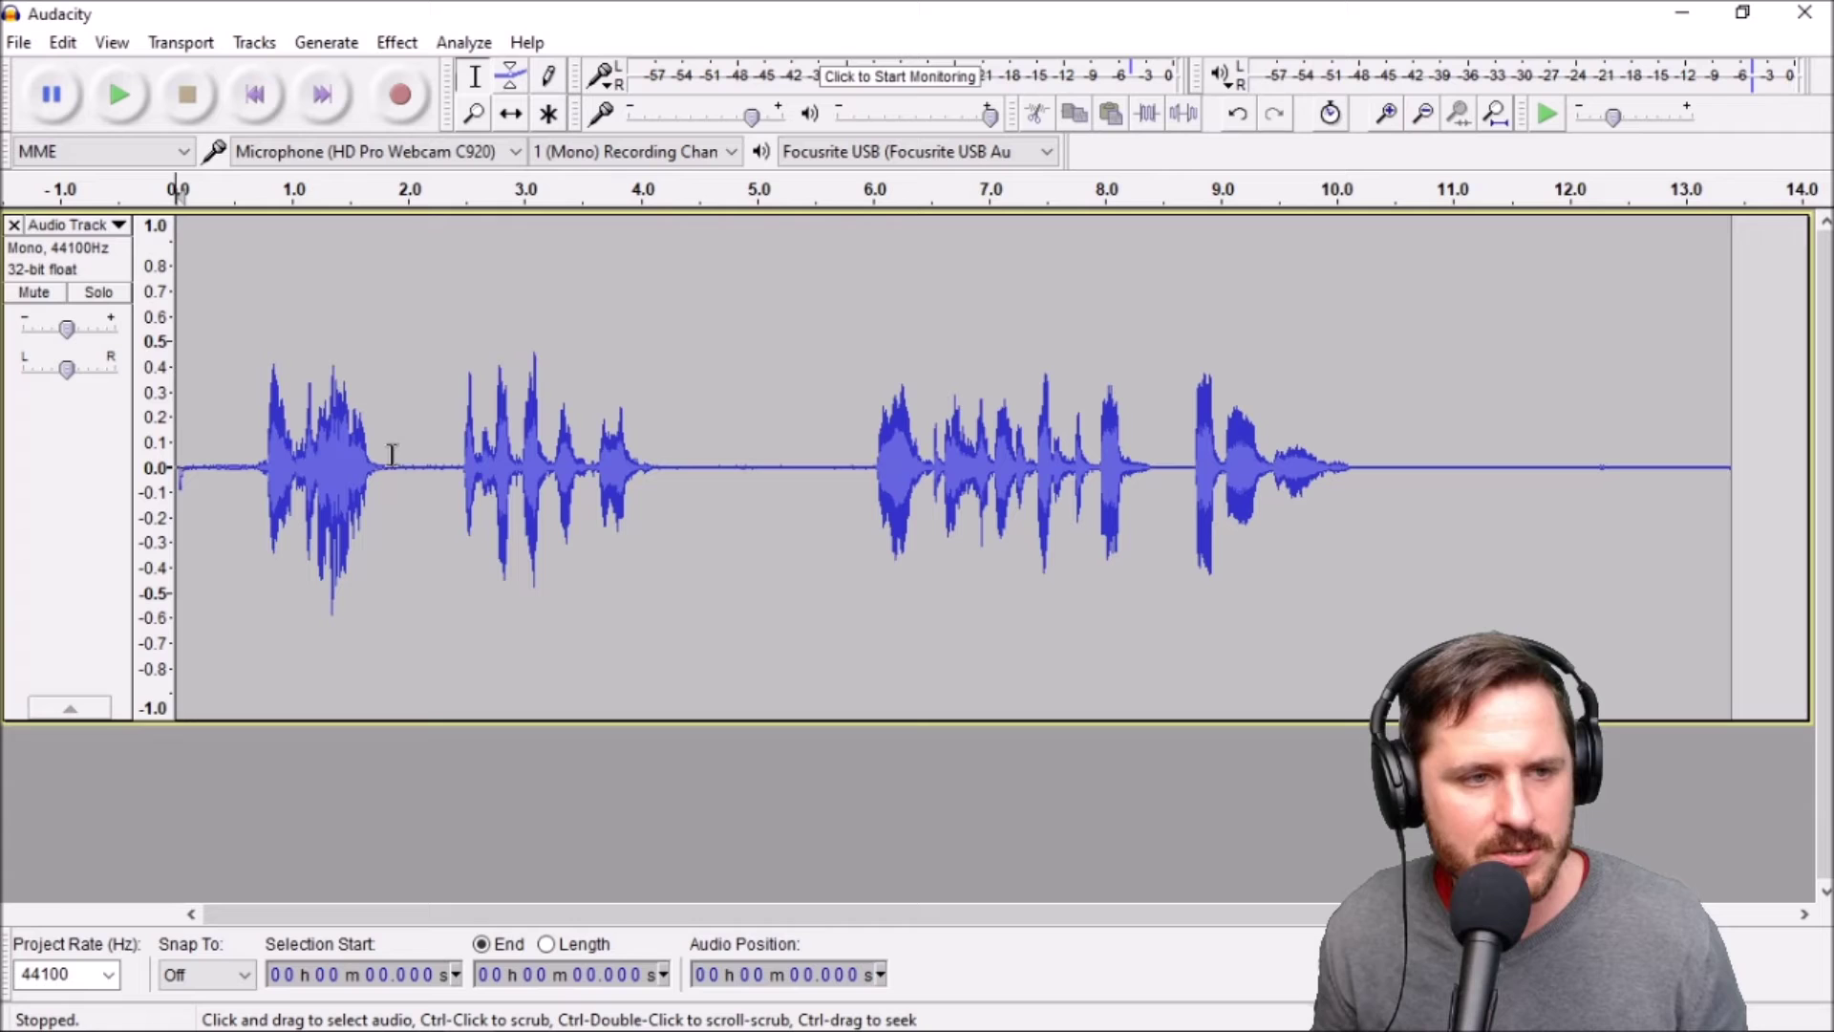
{"action": "left_click", "coordinate": [181, 456]}
{"action": "key", "text": "space"}
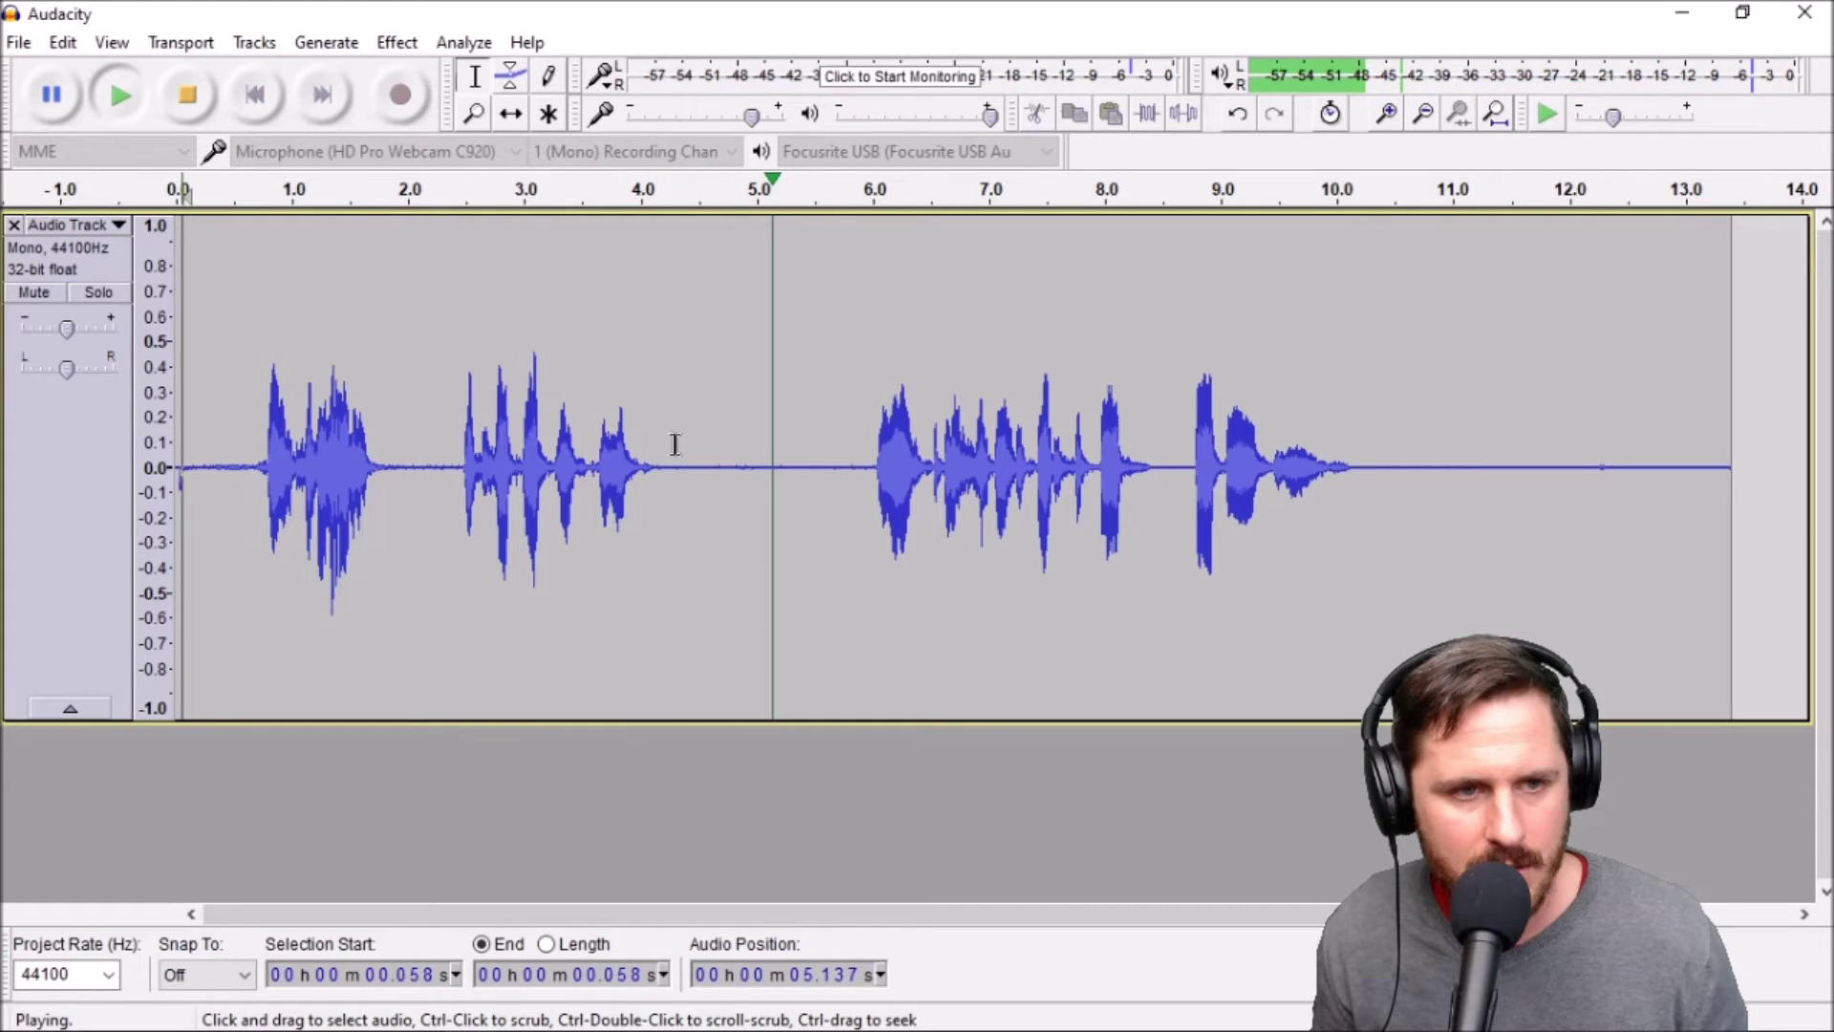
{"action": "key", "text": "space"}
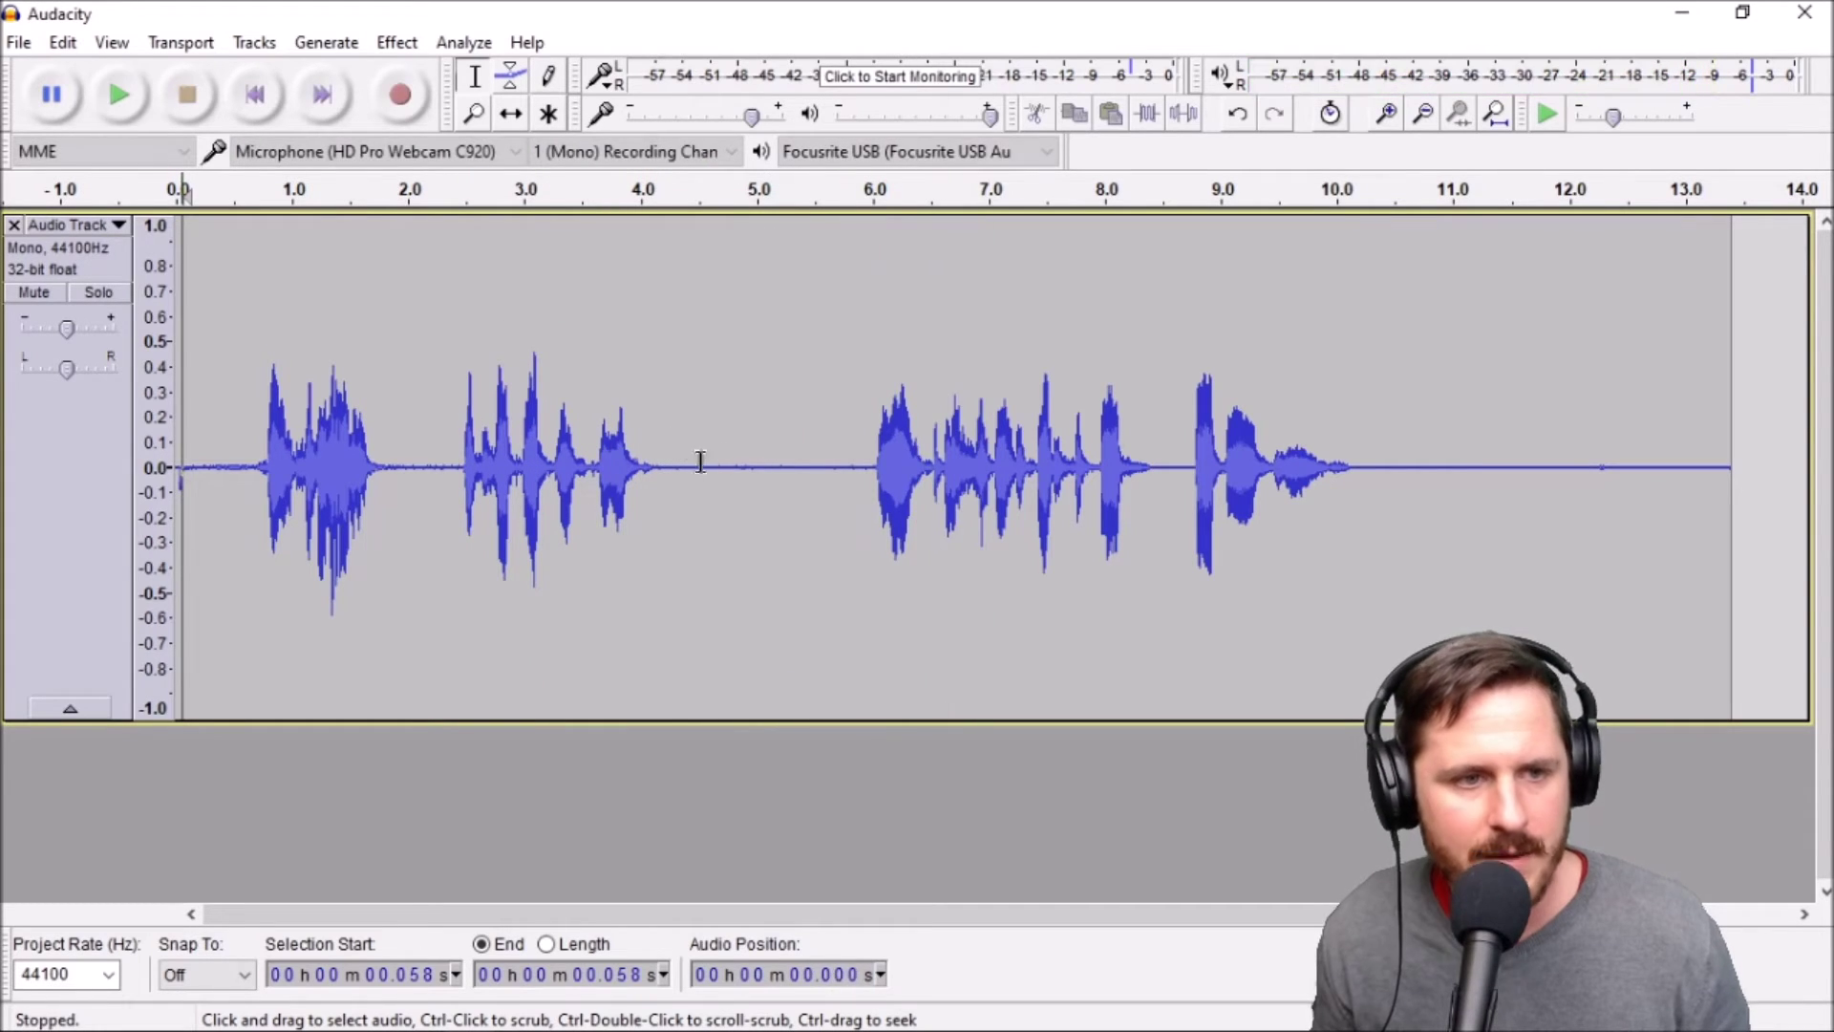
Select the noise-only gap from about 4.24 s to 5.96 s and listen to it
{"action": "left_click_drag", "start_coordinate": [671, 462], "coordinate": [860, 526]}
{"action": "left_click", "coordinate": [975, 583]}
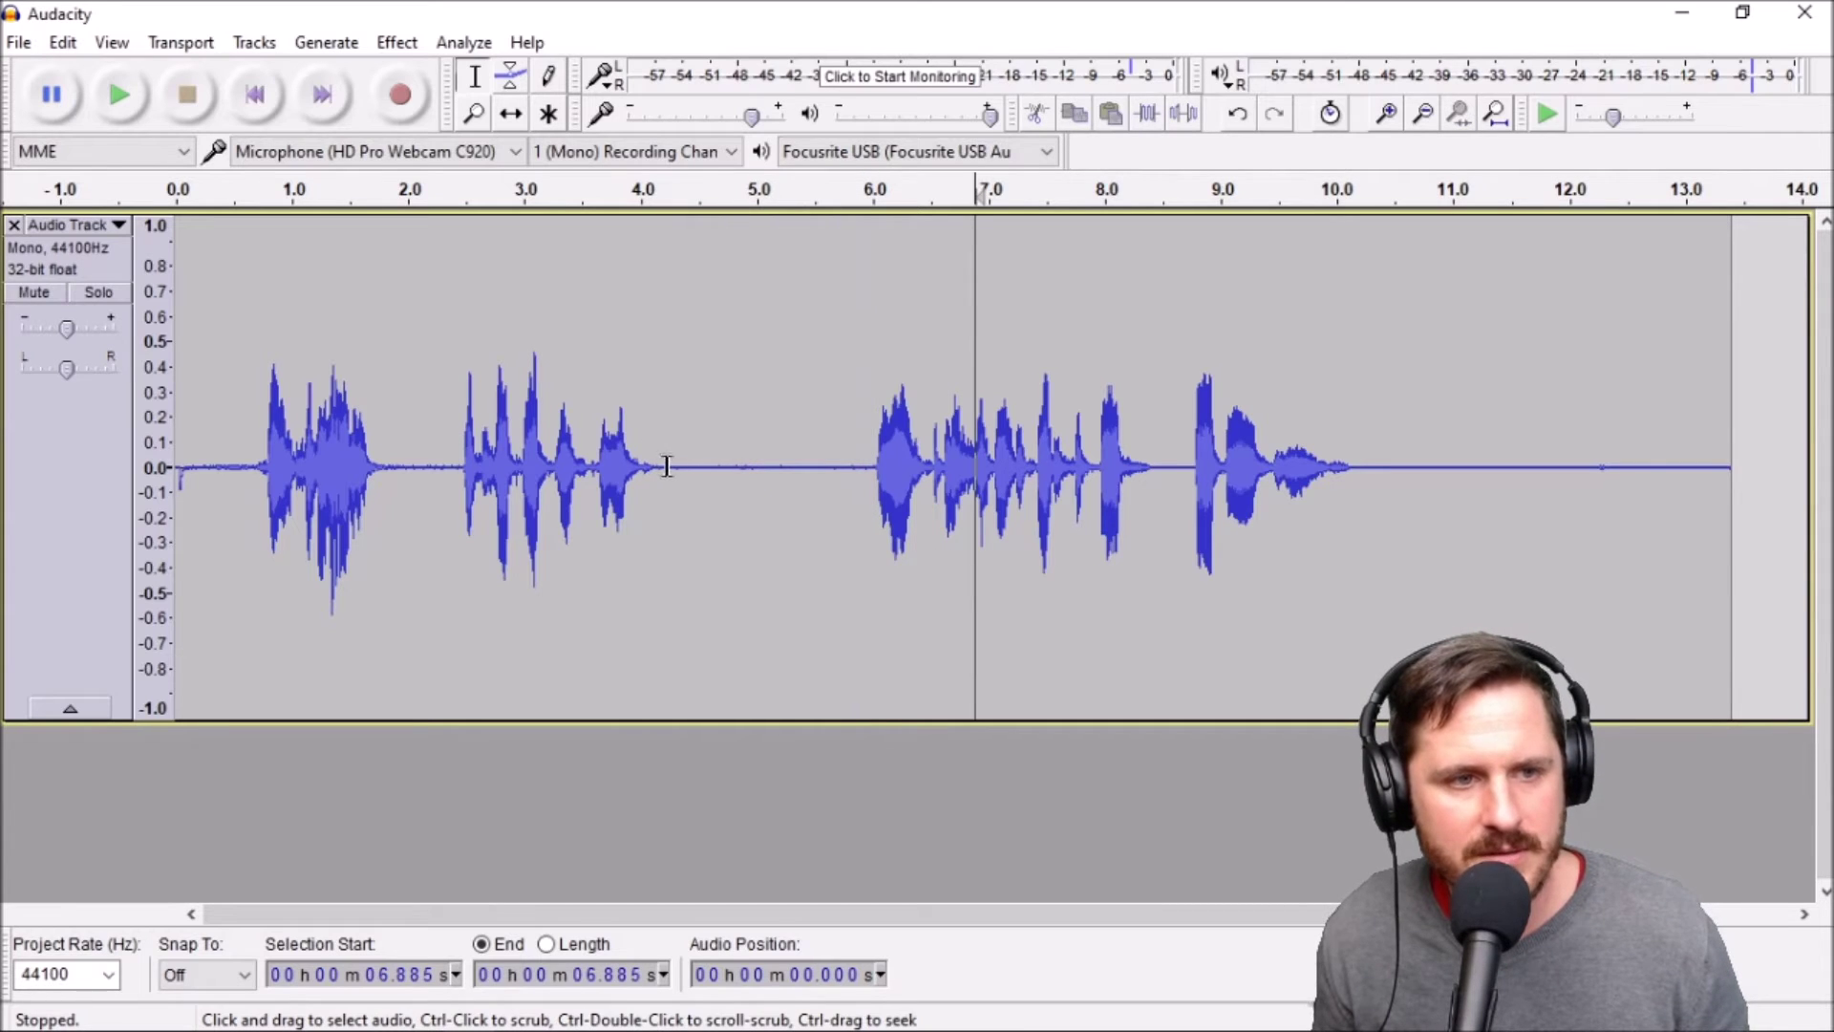
{"action": "left_click_drag", "start_coordinate": [667, 465], "coordinate": [865, 500]}
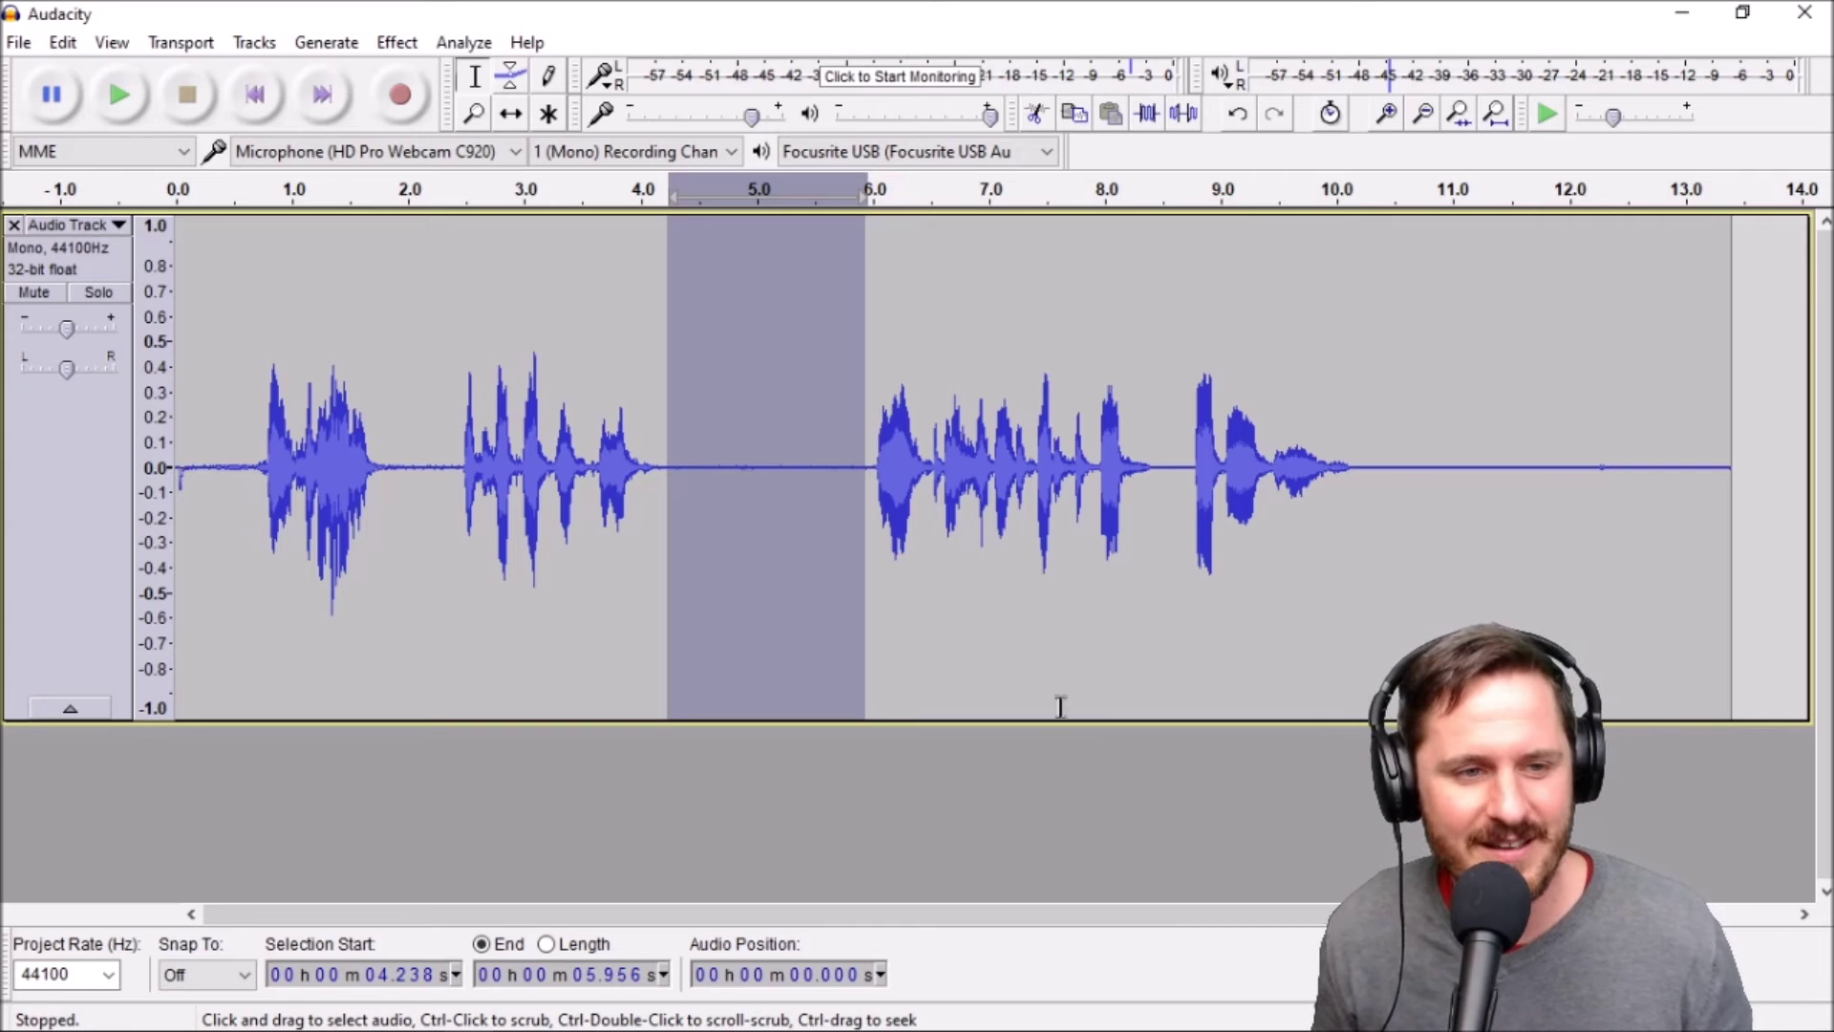
{"action": "key", "text": "space"}
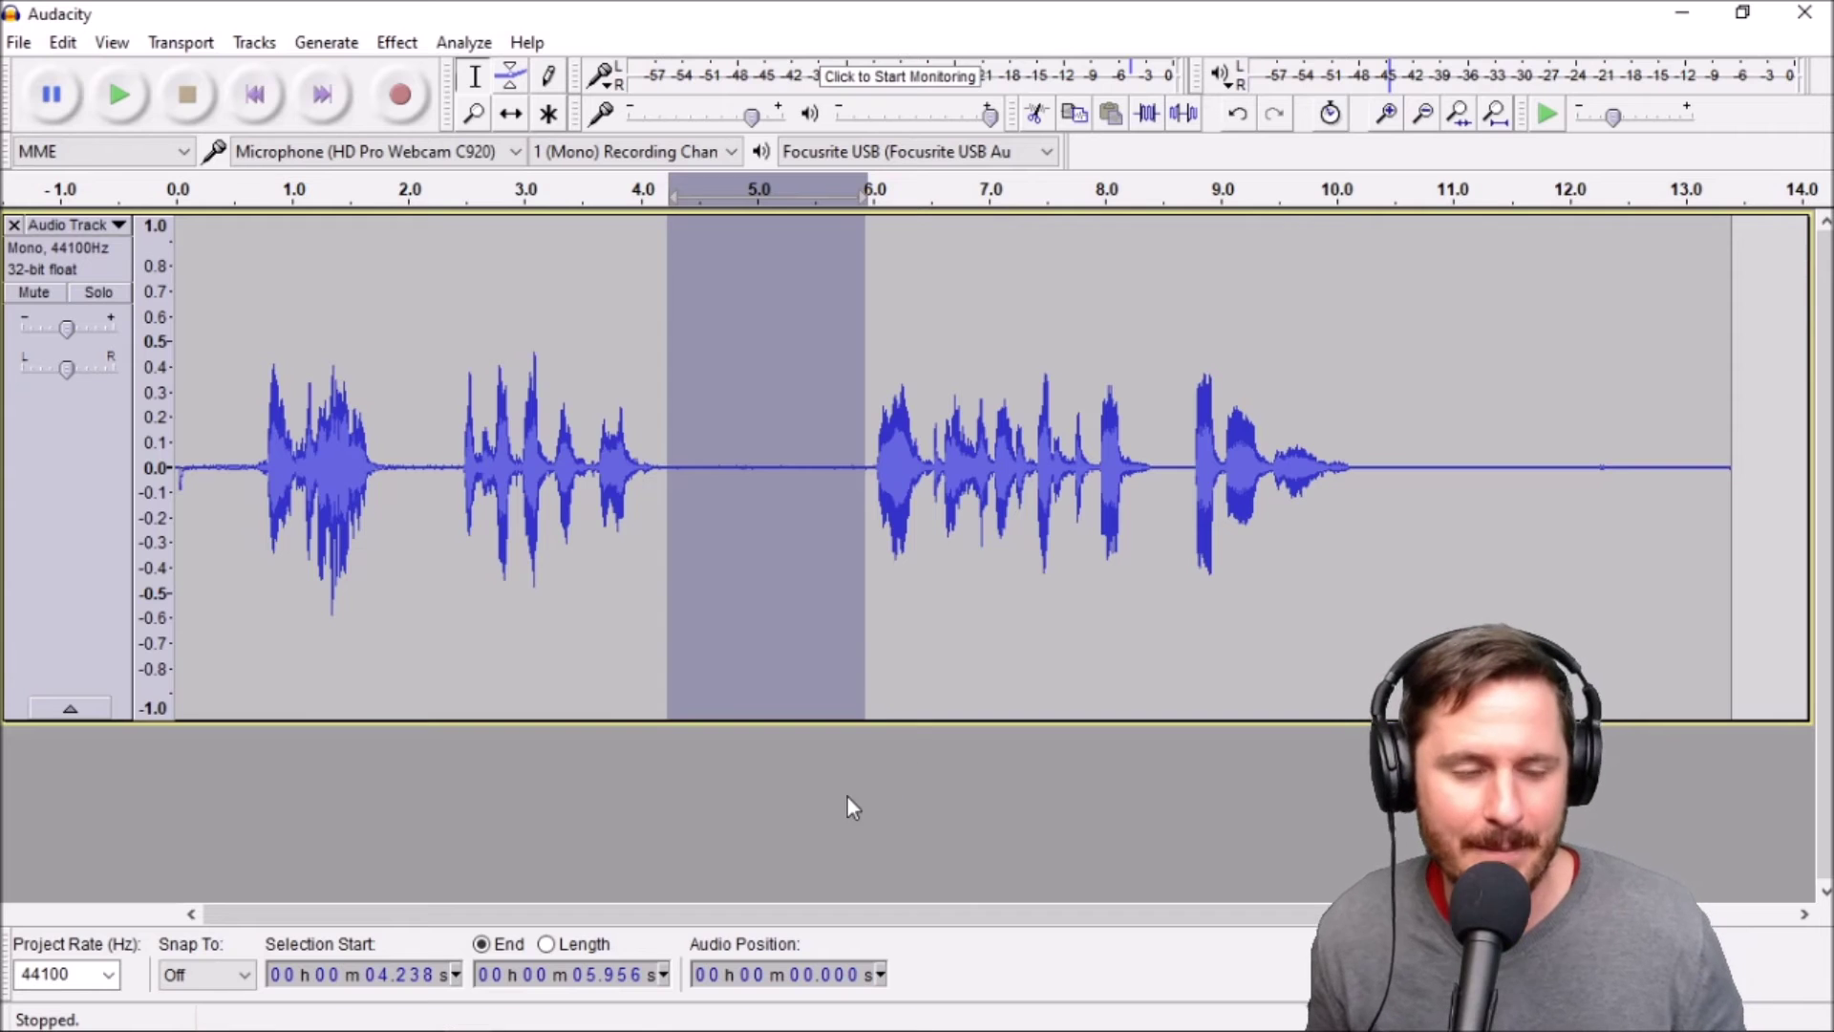
Open Effect > Noise Reduction and take a noise profile from the 4.2–6.0 s gap
{"action": "left_click", "coordinate": [396, 44]}
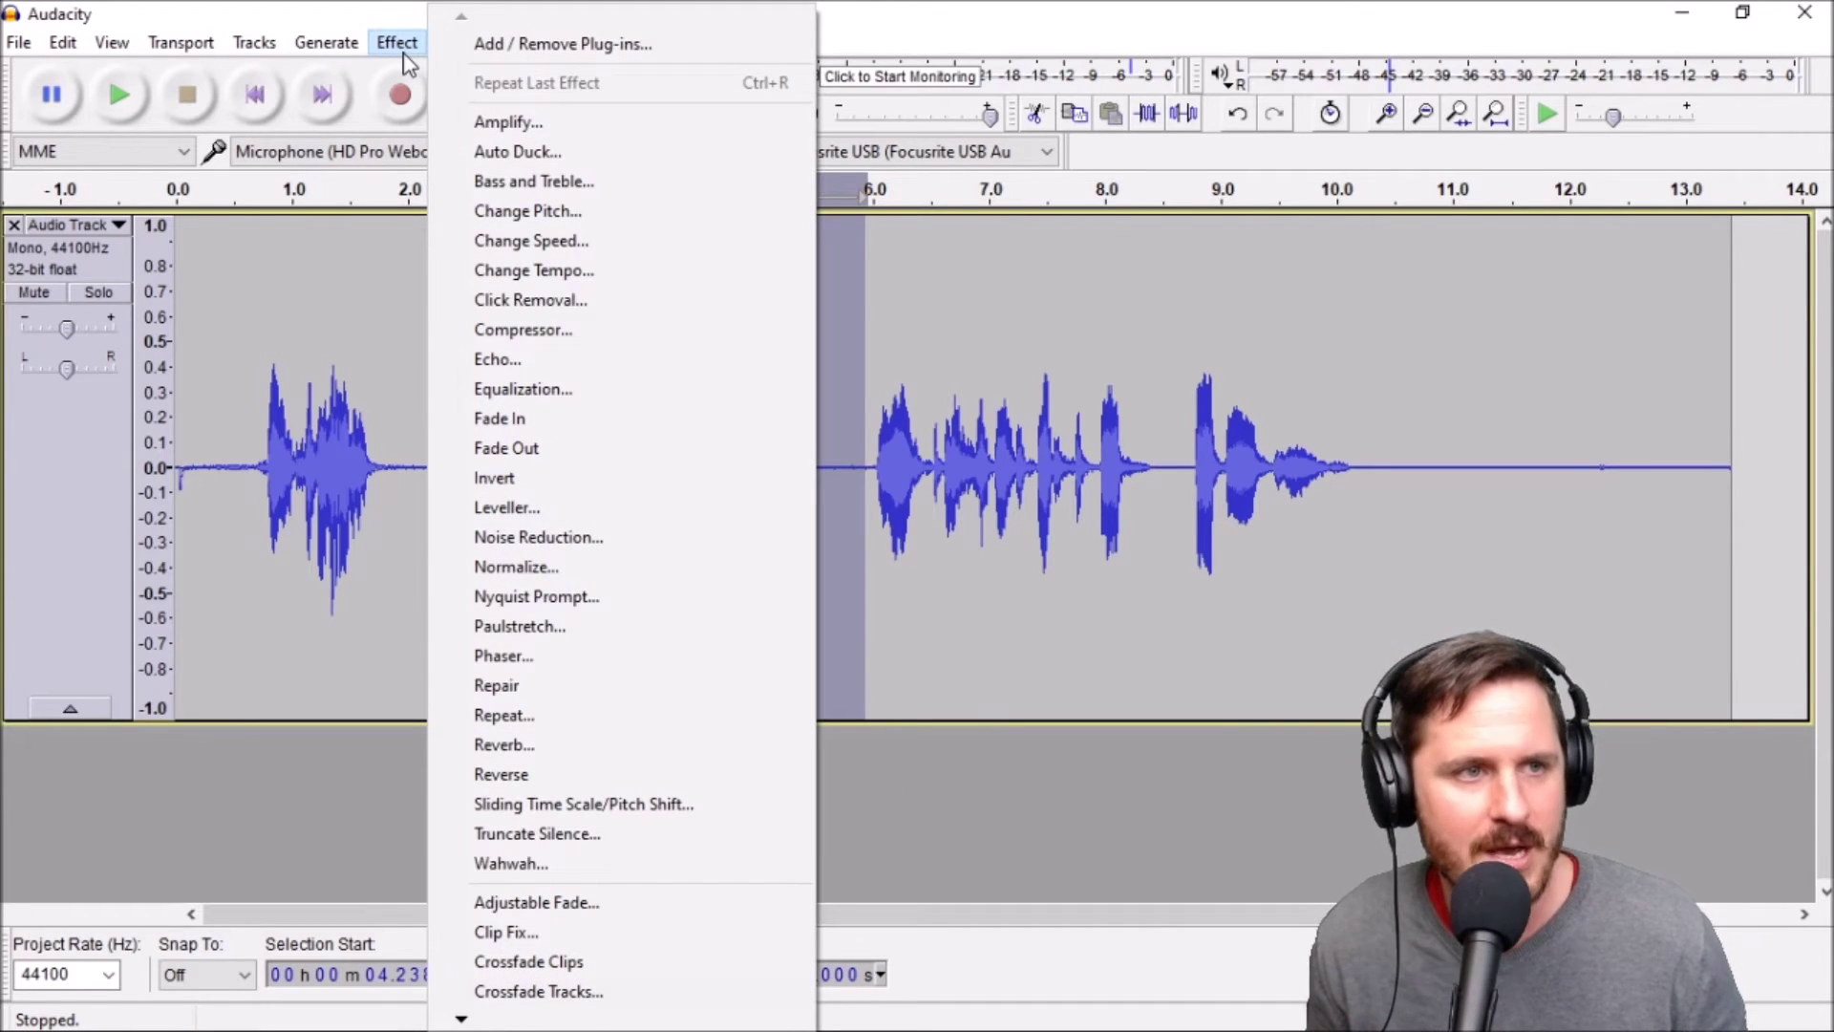
{"action": "left_click", "coordinate": [397, 46]}
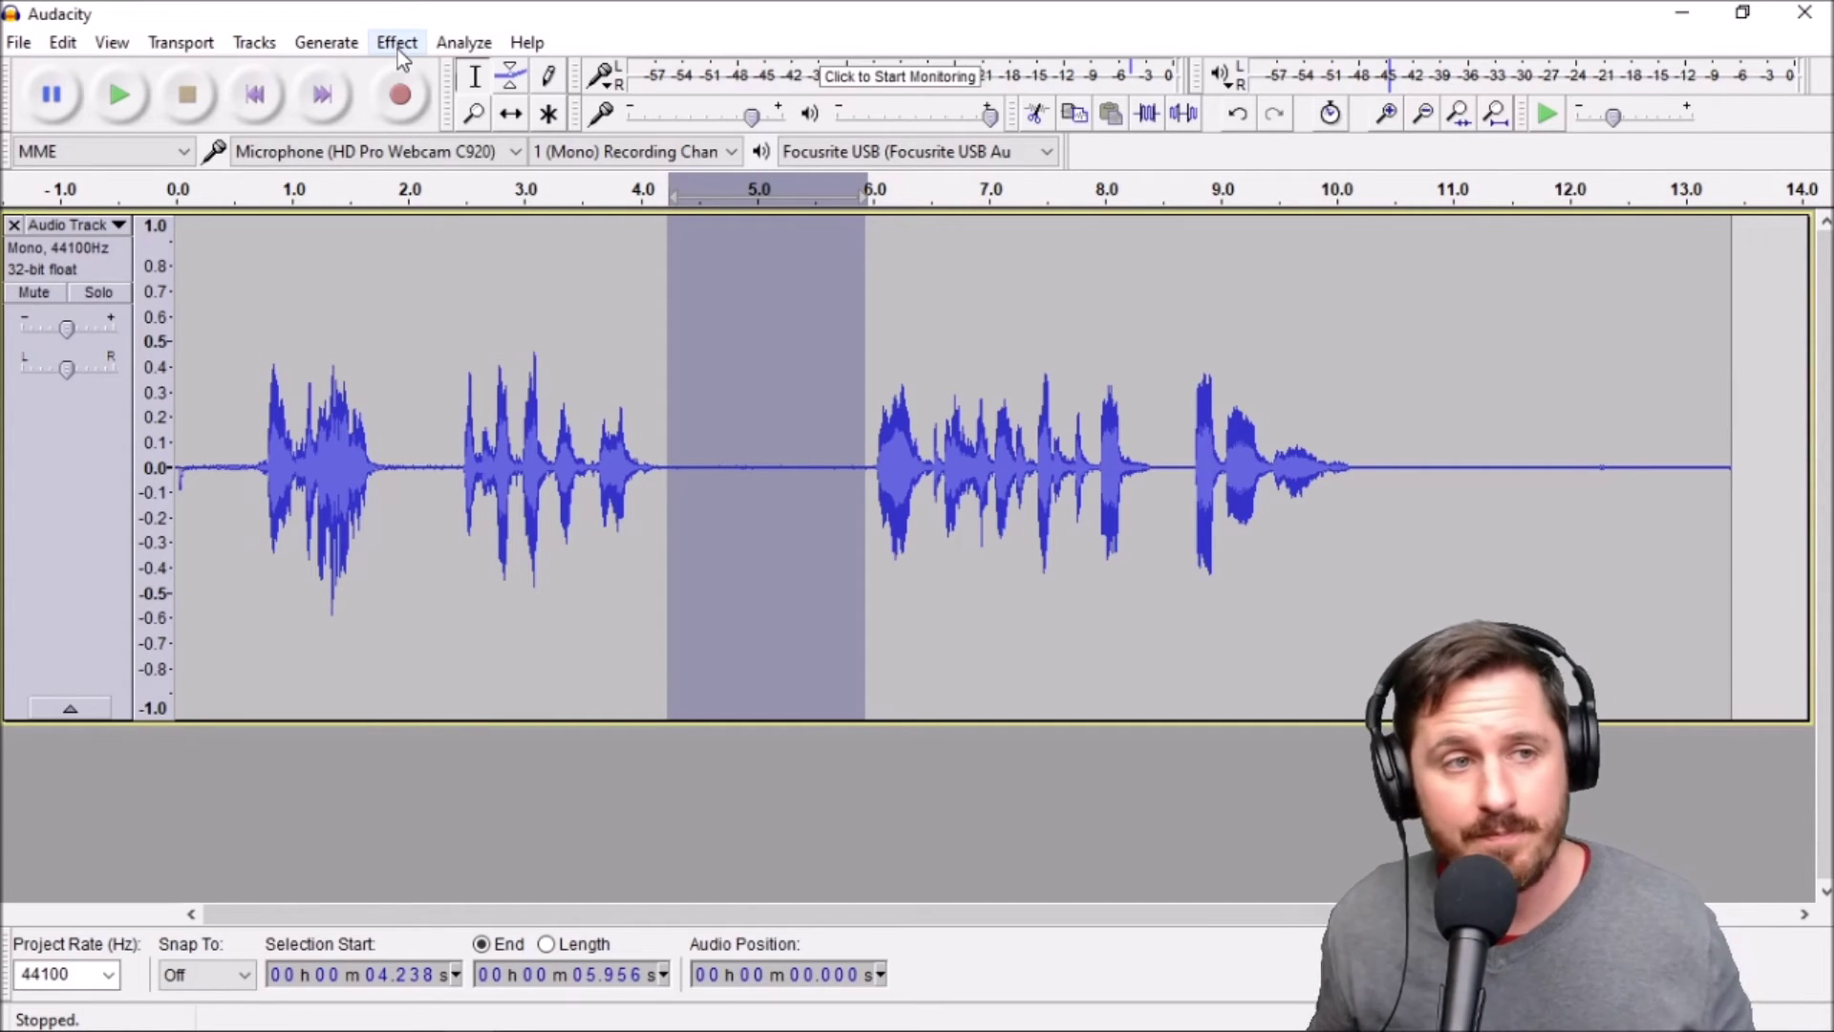
{"action": "left_click", "coordinate": [398, 46]}
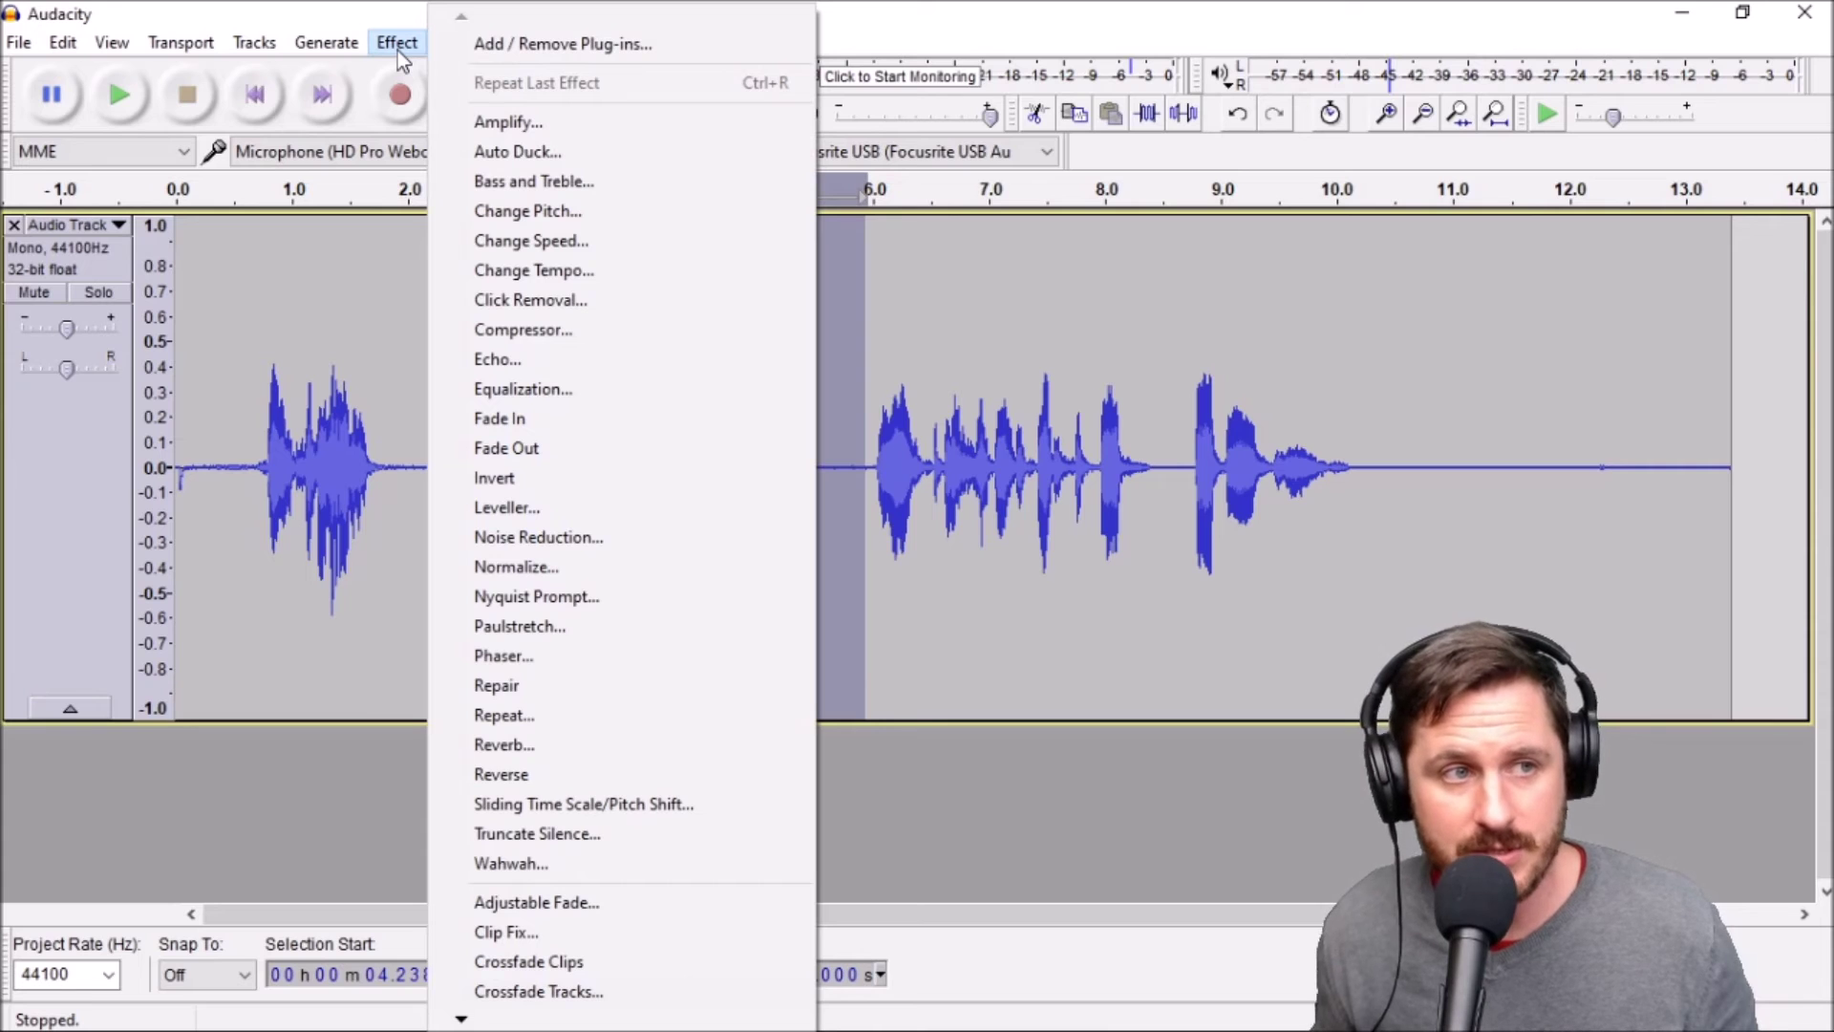
{"action": "left_click", "coordinate": [396, 45]}
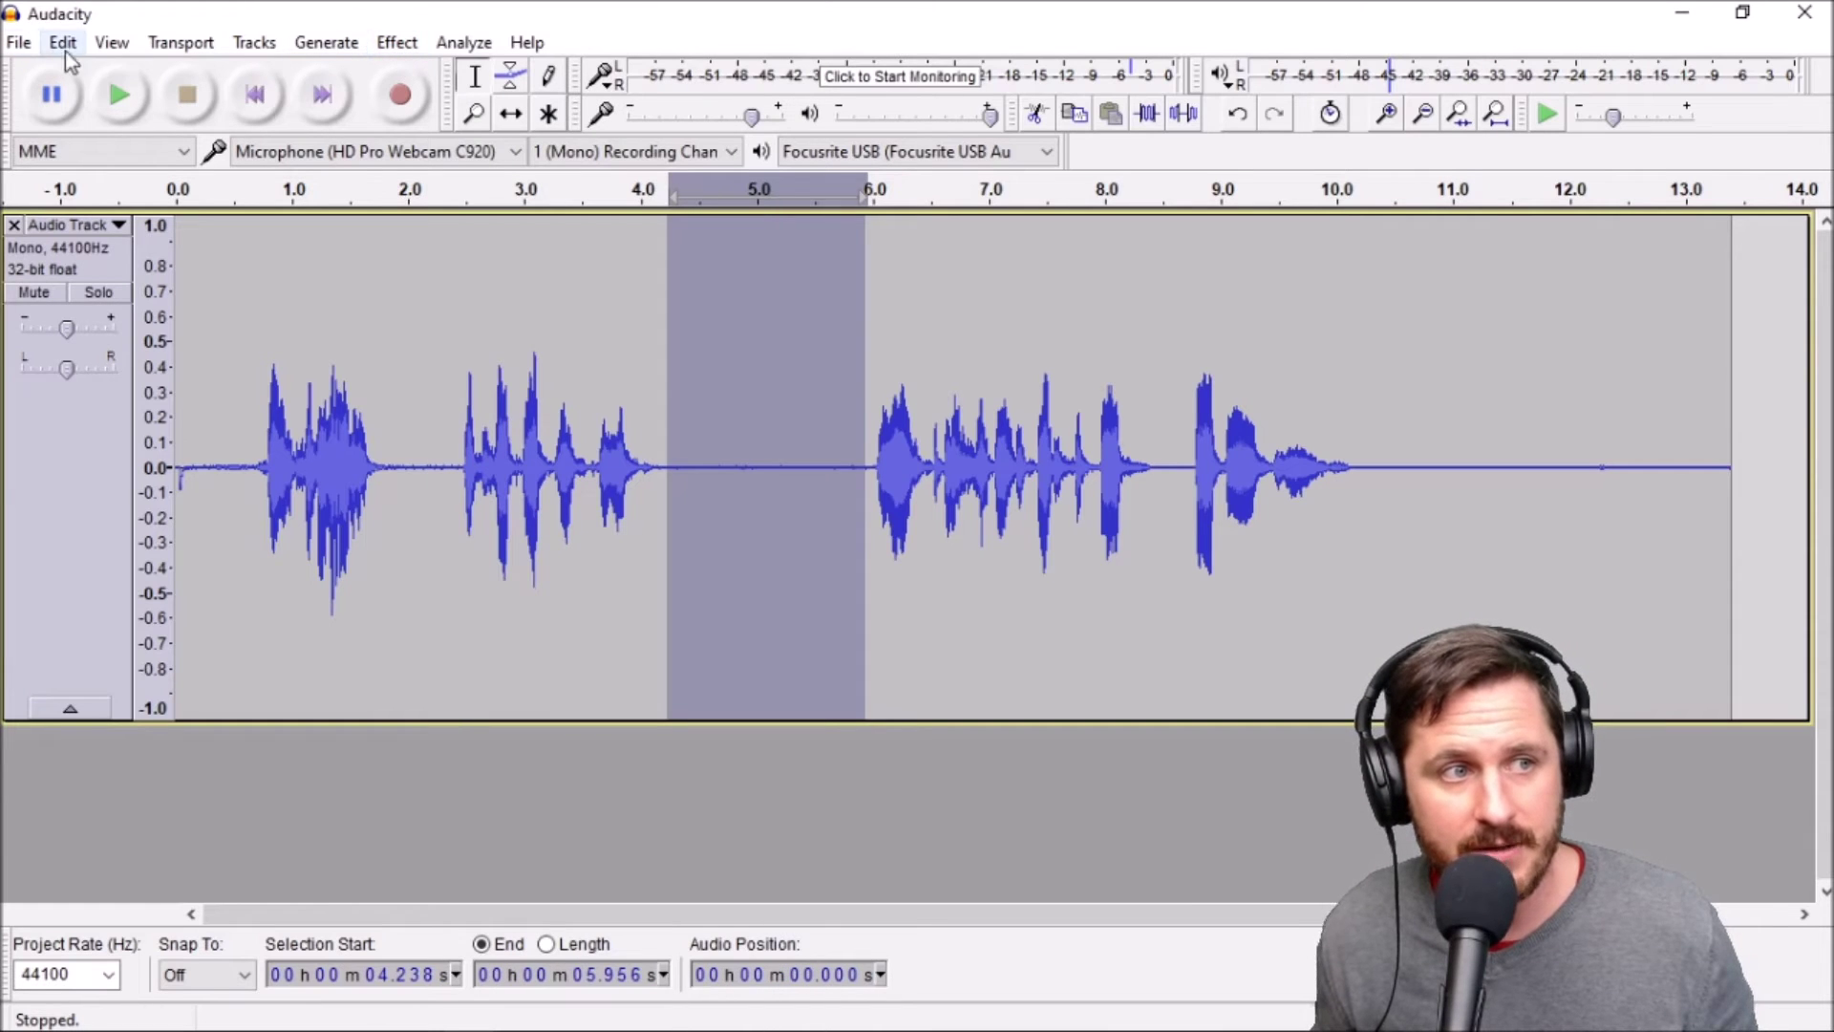
{"action": "left_click", "coordinate": [396, 46]}
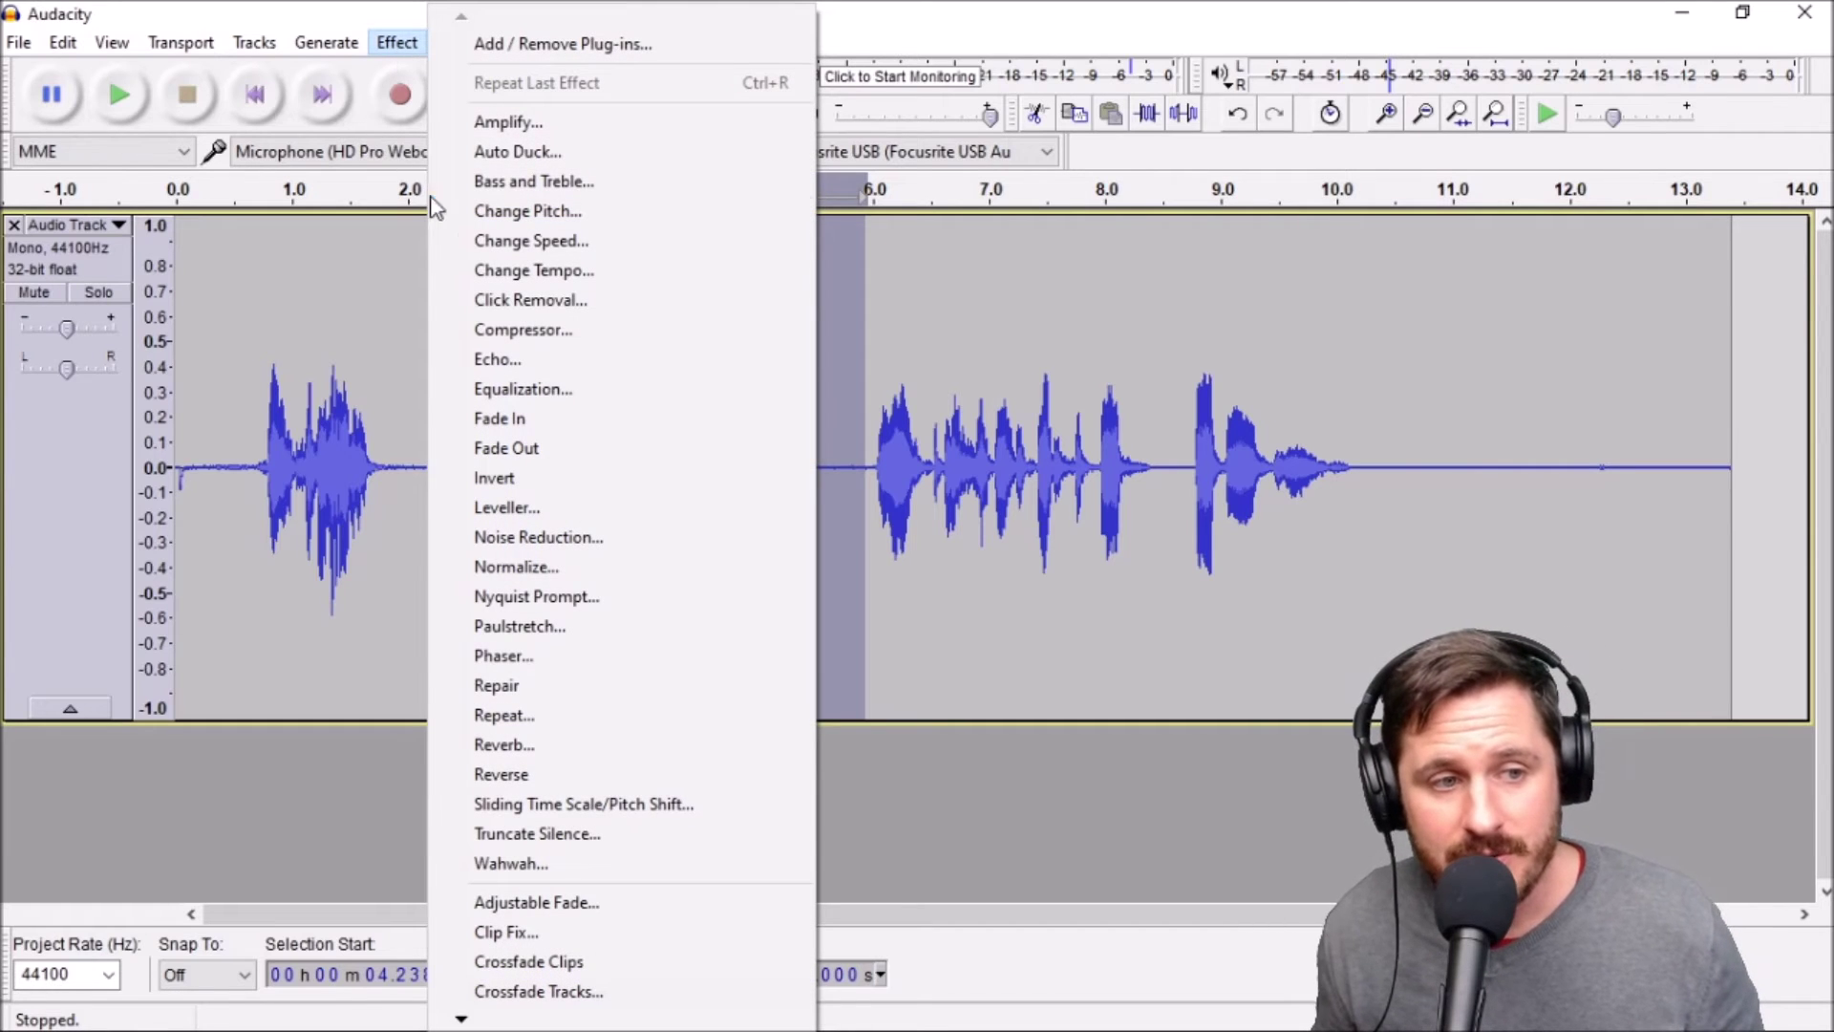
{"action": "left_click", "coordinate": [393, 35]}
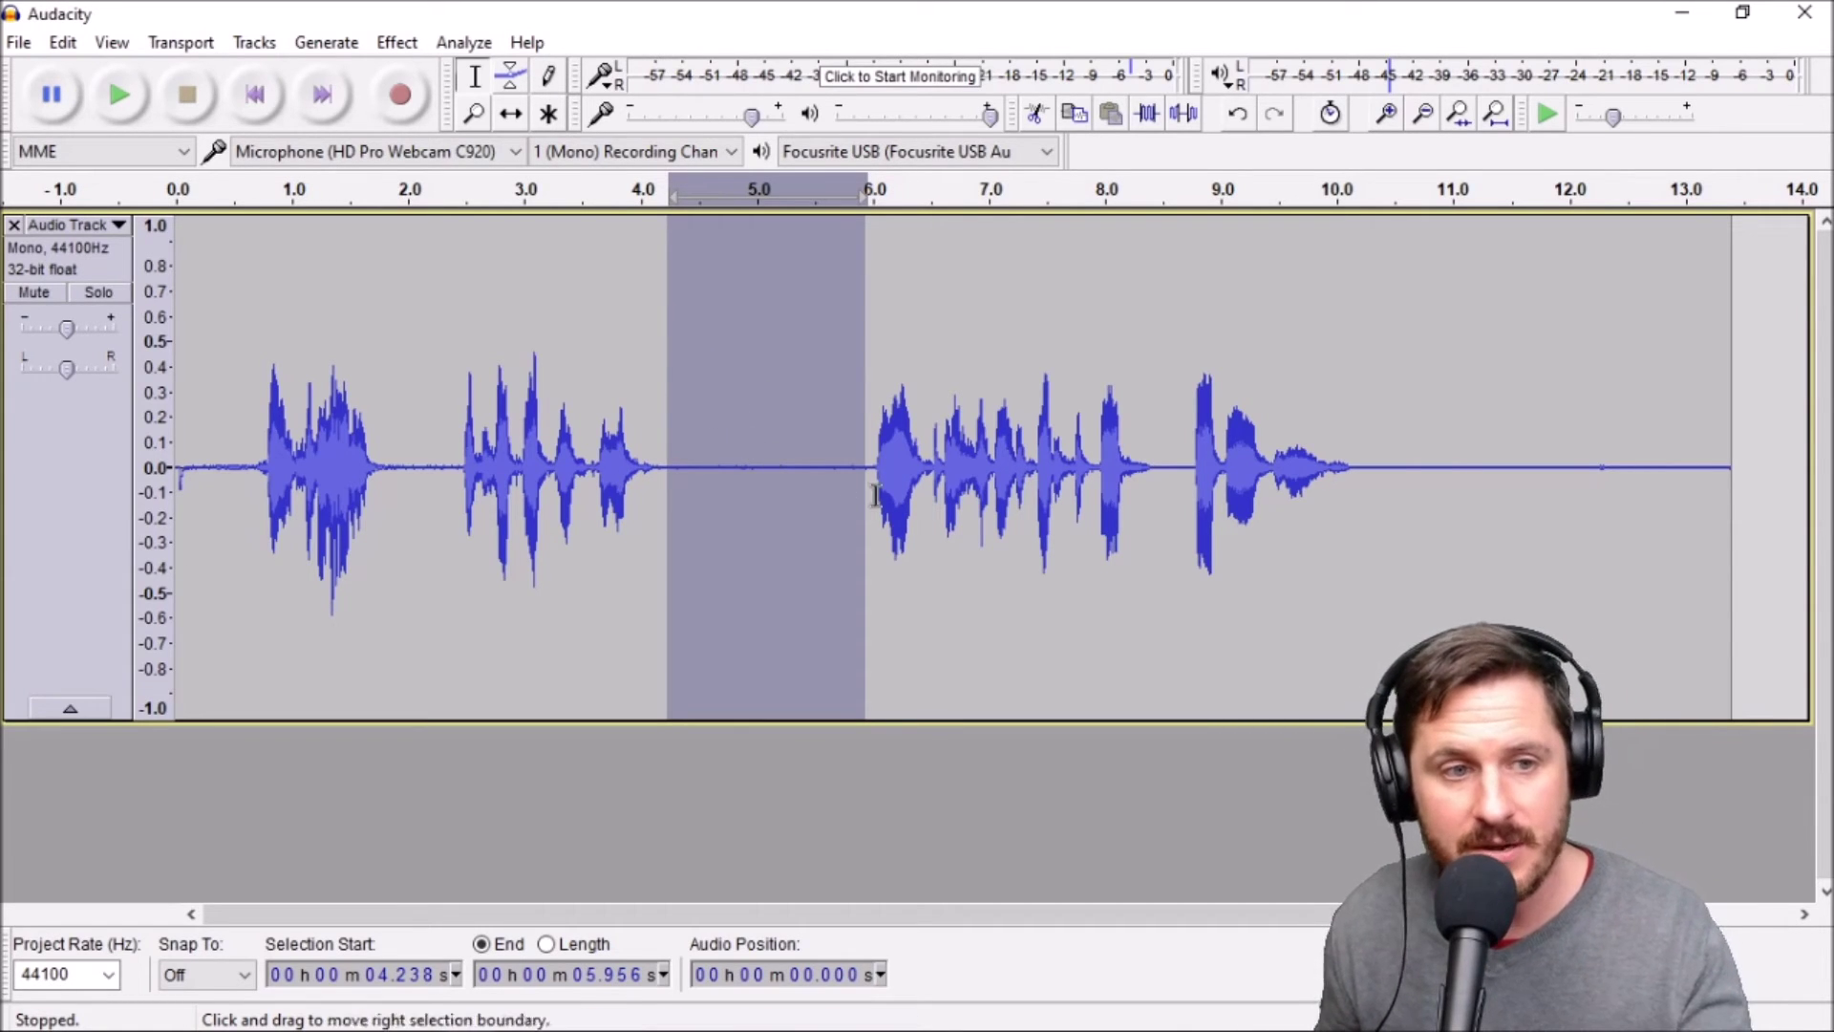
{"action": "left_click", "coordinate": [397, 42]}
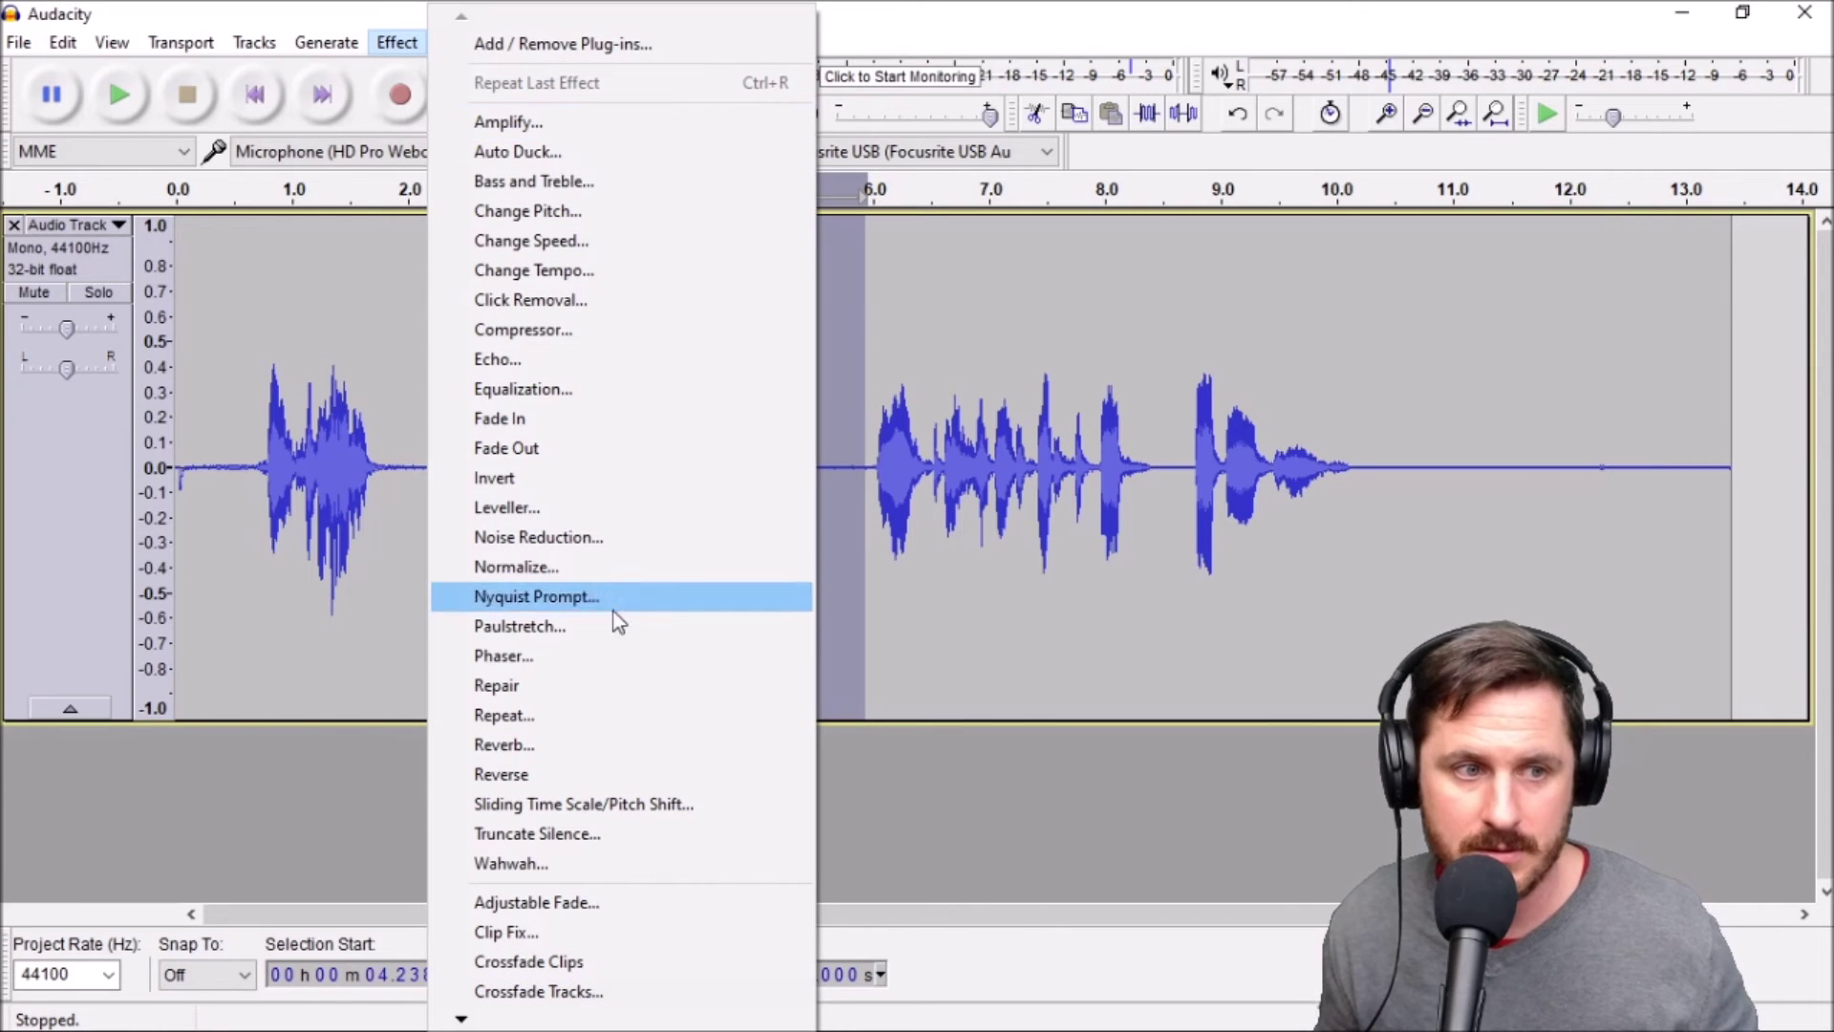
{"action": "left_click", "coordinate": [534, 537]}
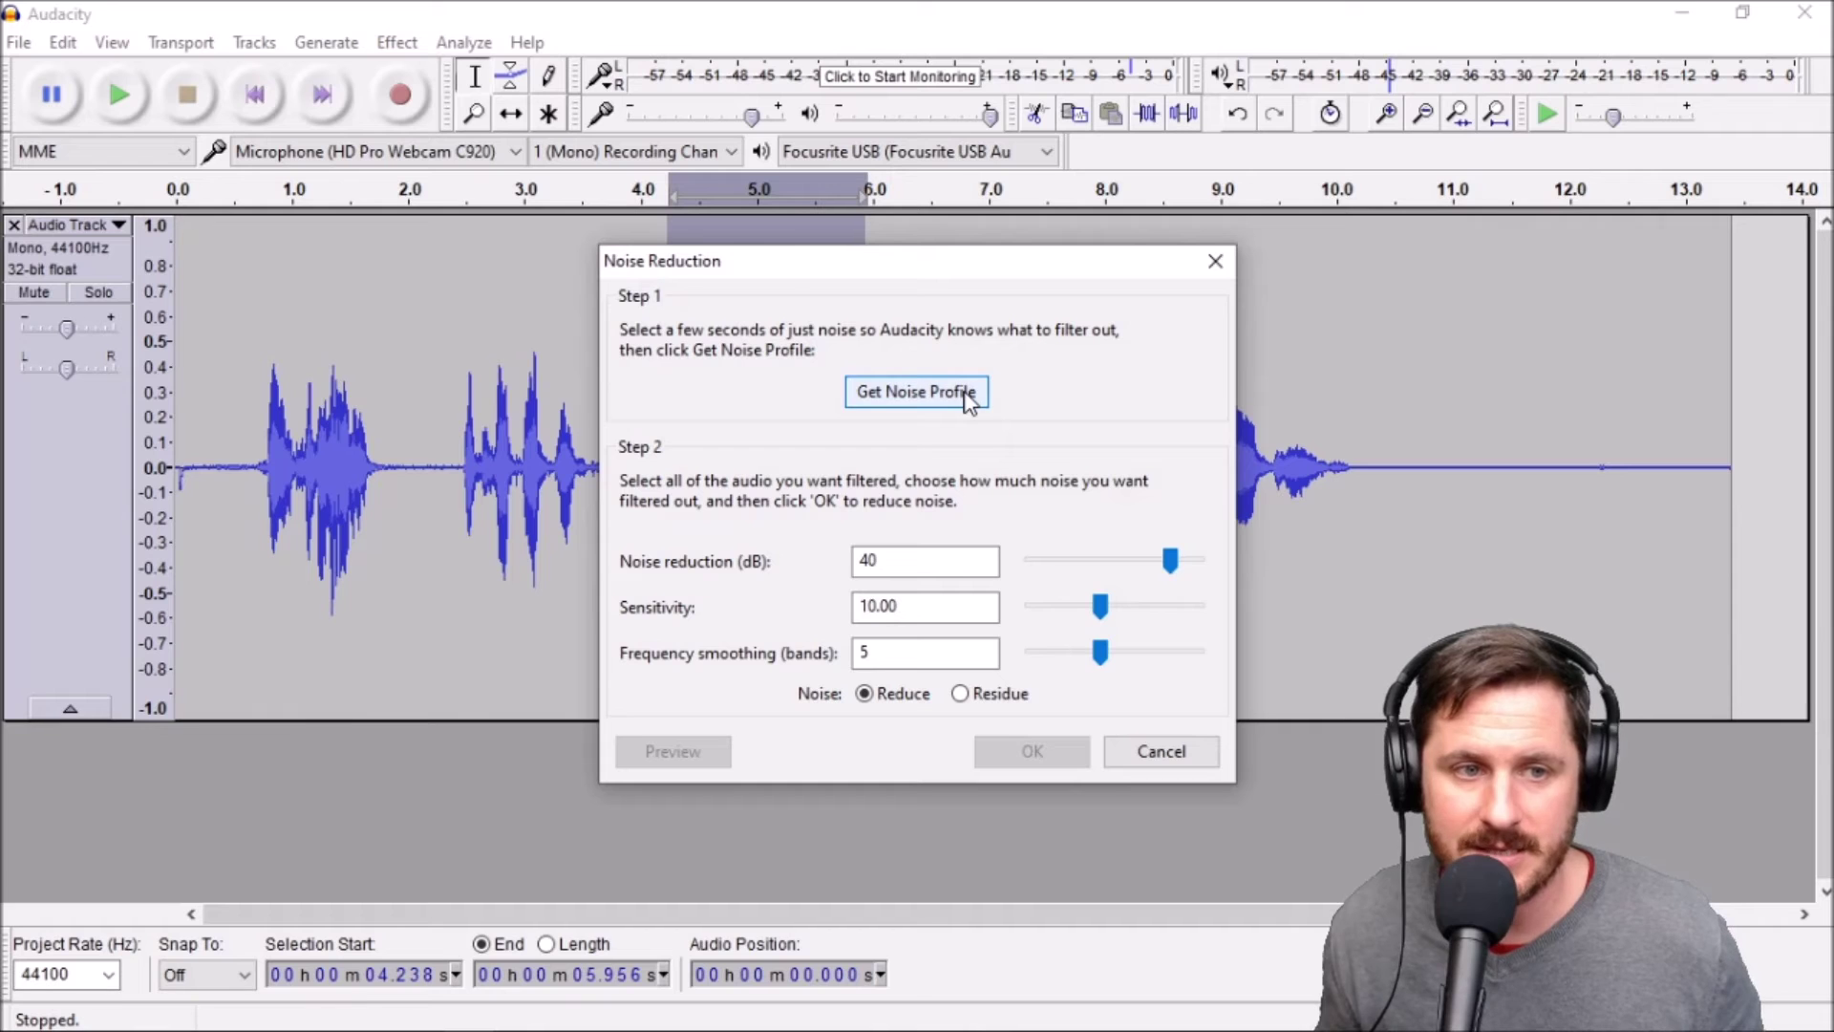
{"action": "left_click_drag", "start_coordinate": [873, 267], "coordinate": [1366, 310]}
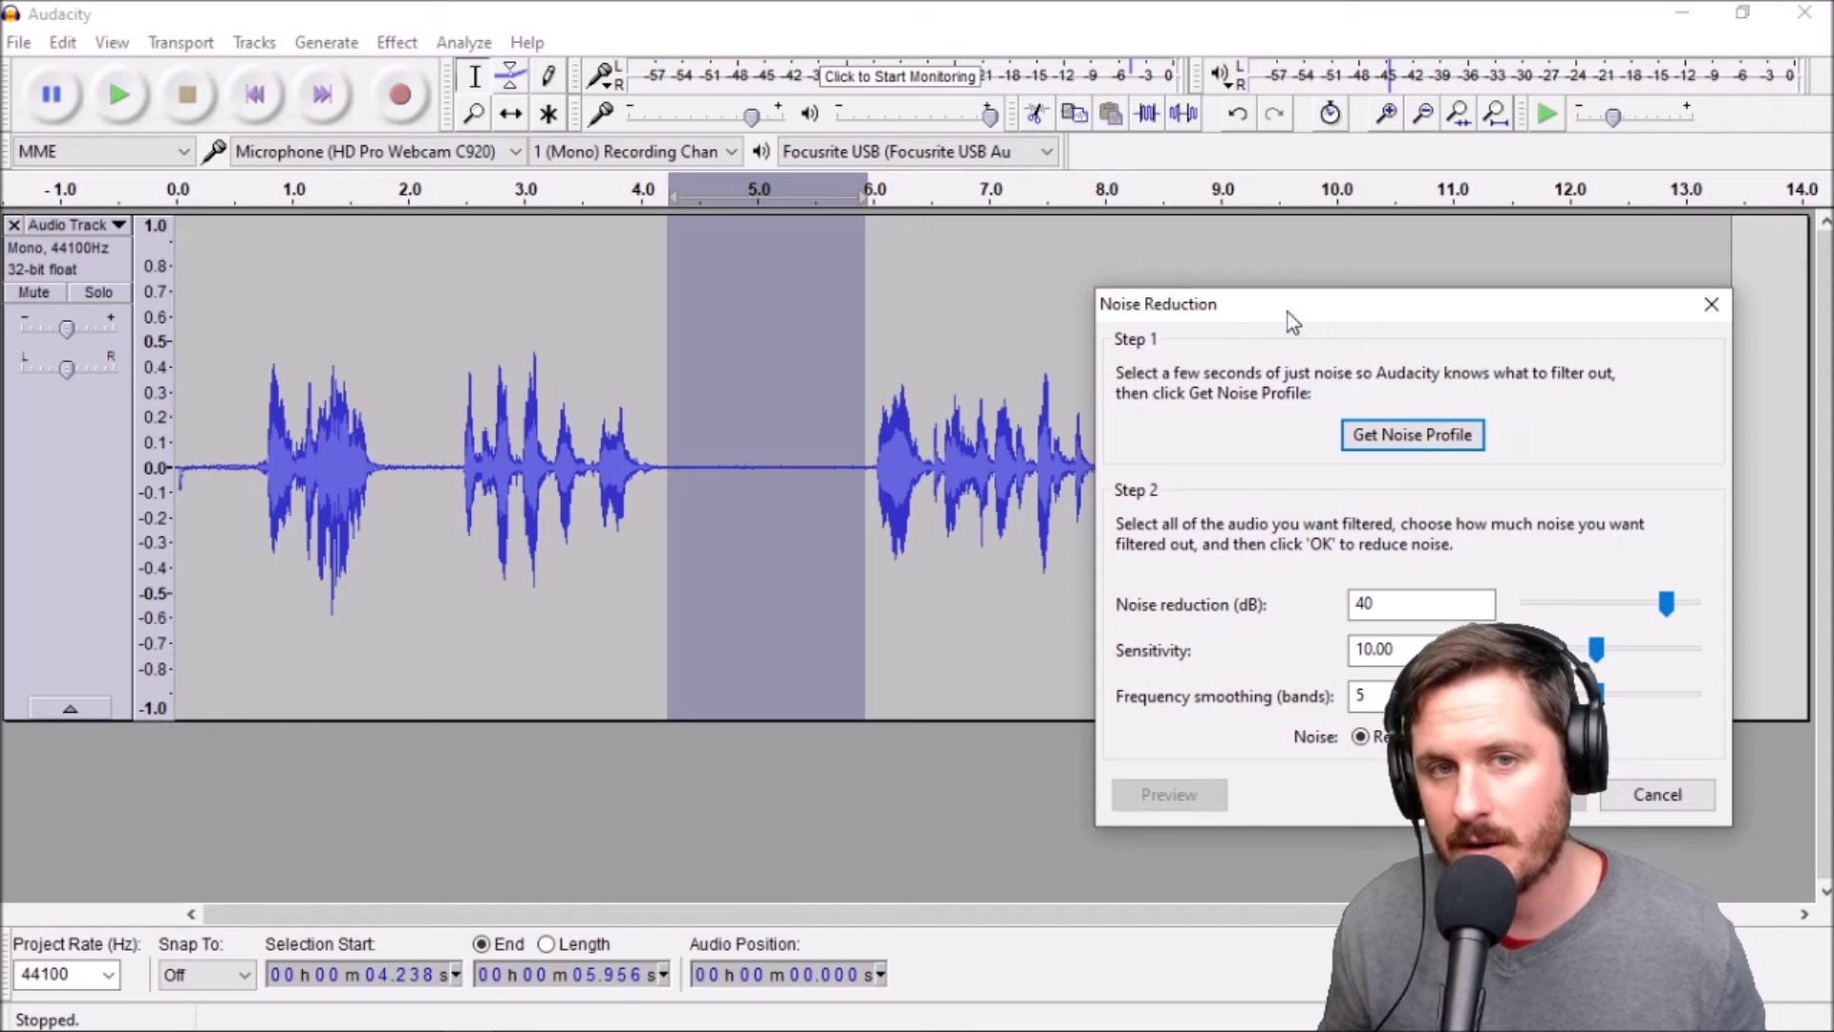
{"action": "left_click_drag", "start_coordinate": [1292, 320], "coordinate": [1093, 293]}
{"action": "left_click", "coordinate": [1209, 418]}
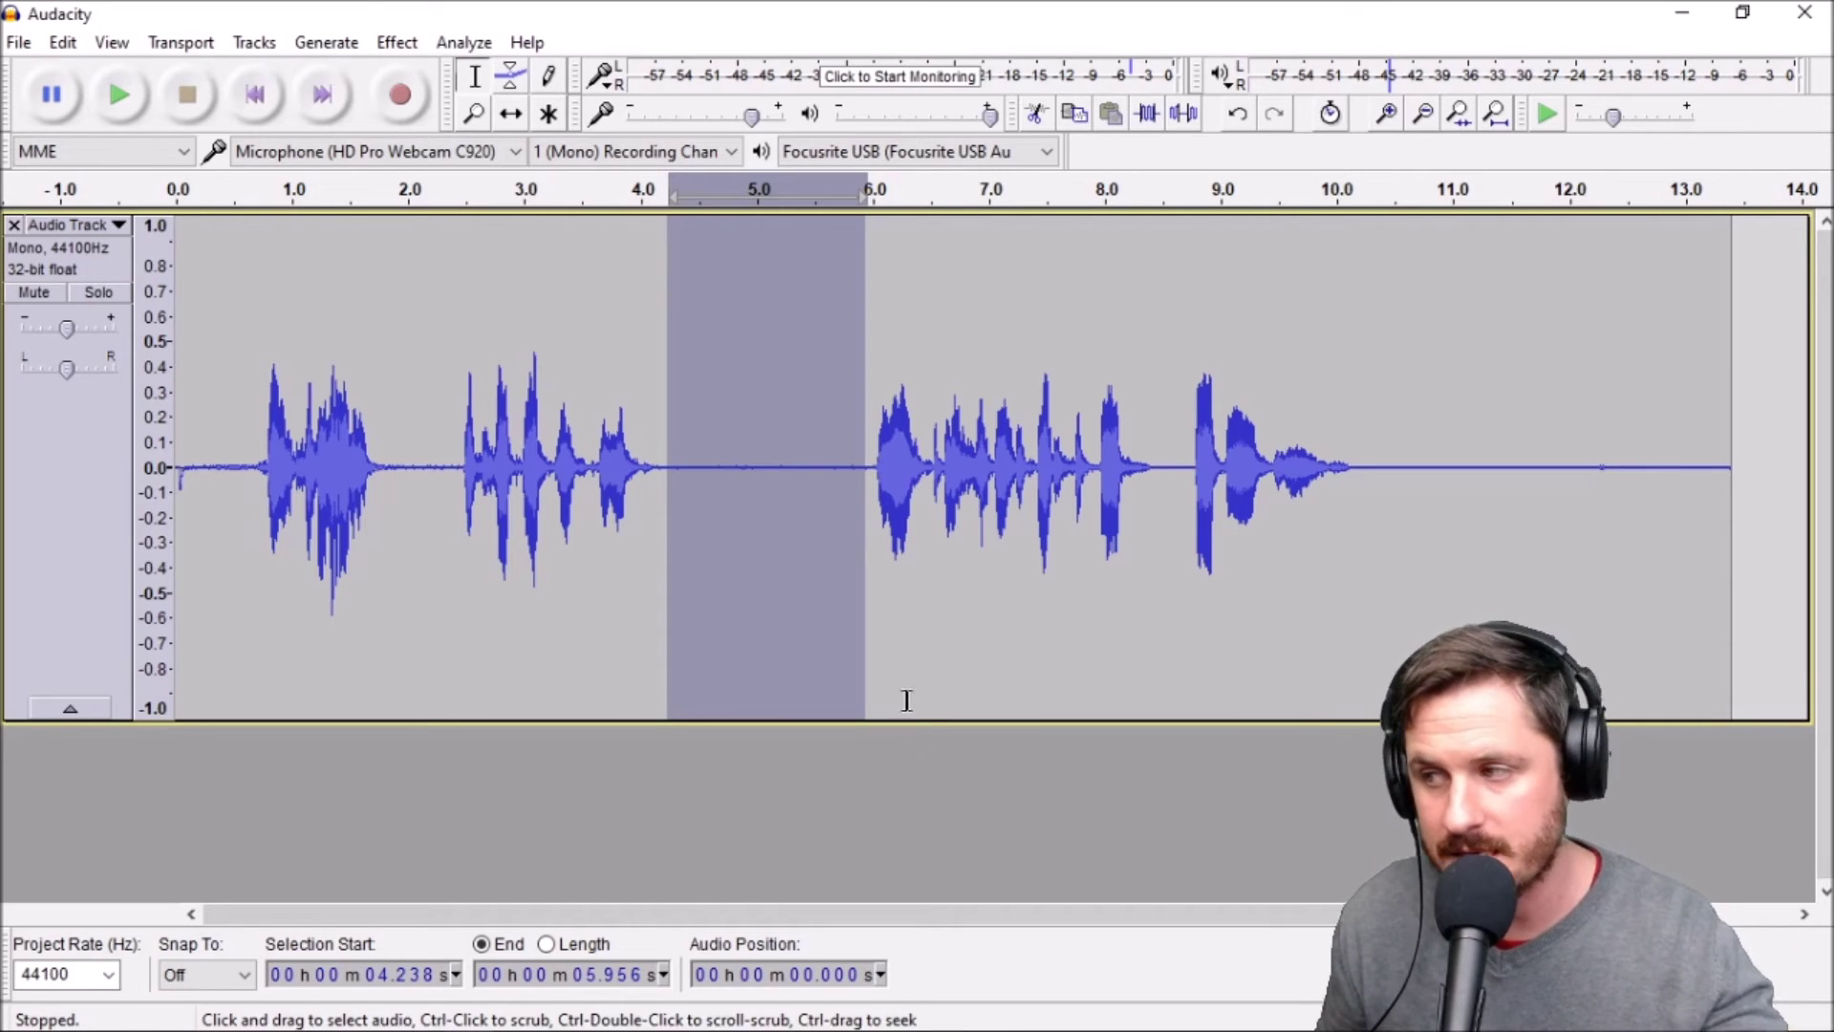
Select the entire clip and reopen Noise Reduction at 40 dB, sensitivity 10, 5 smoothing bands
{"action": "left_click", "coordinate": [806, 464]}
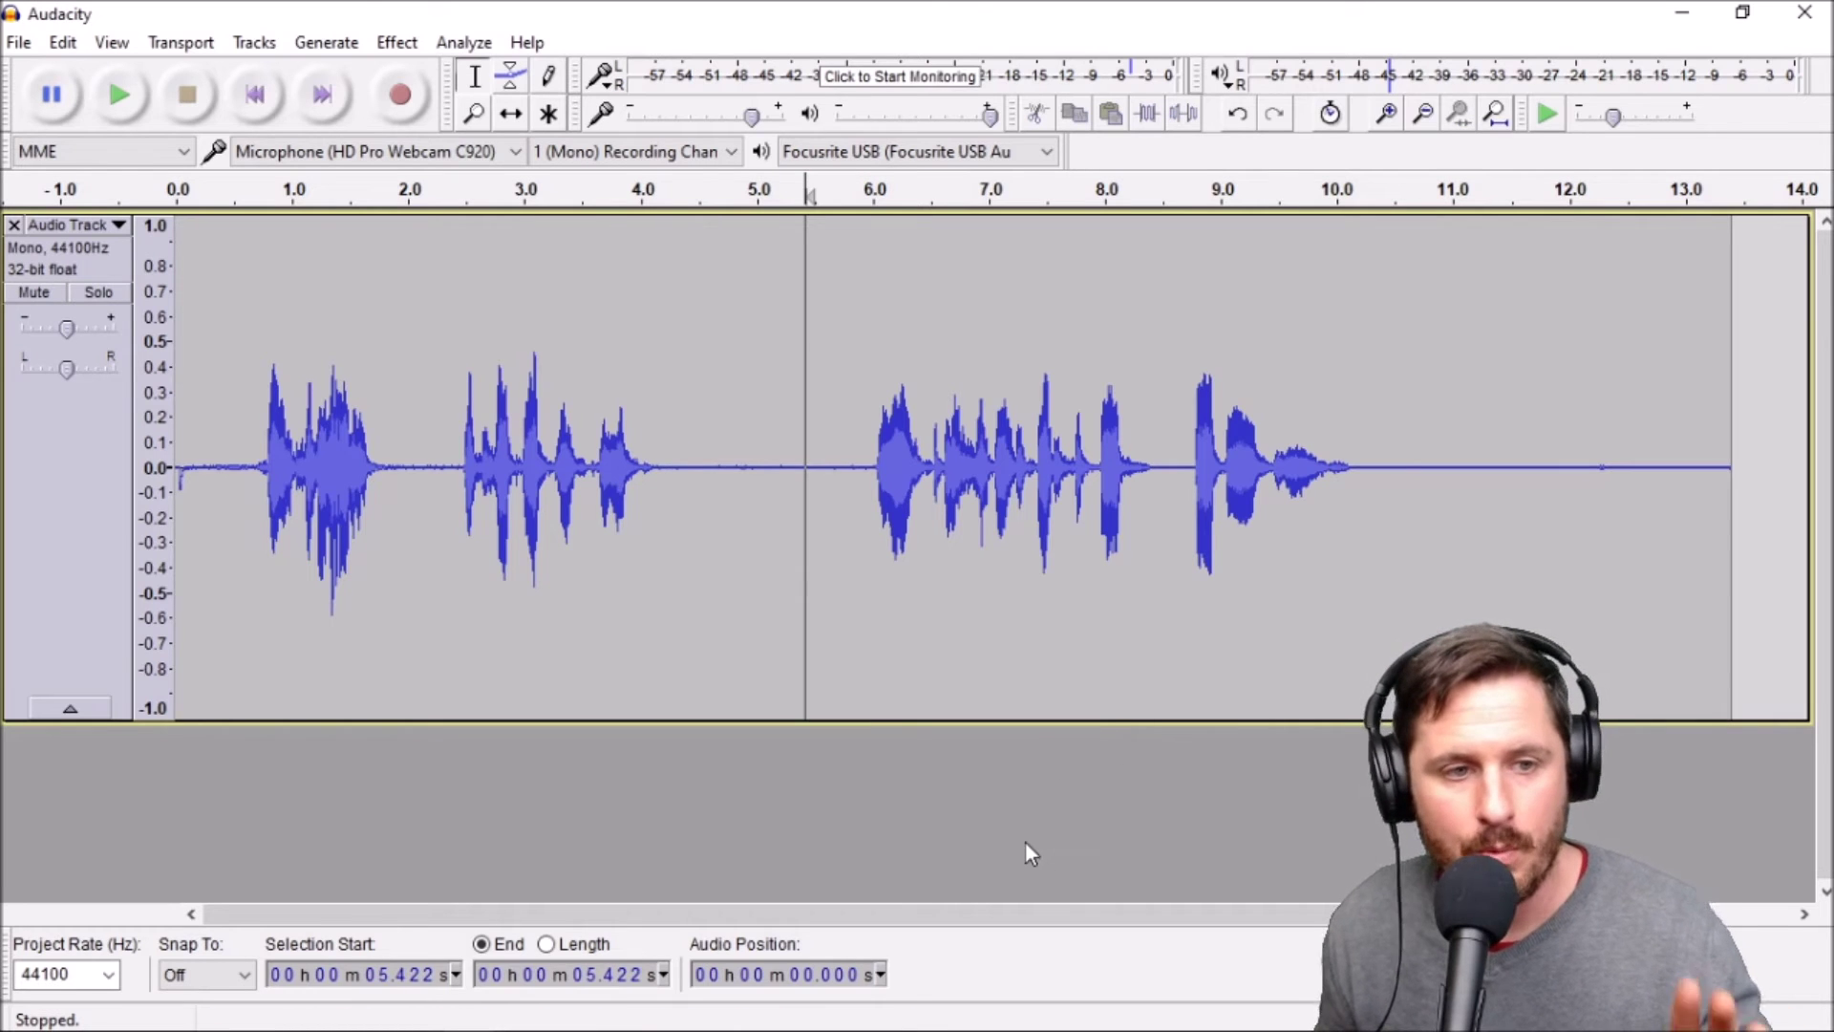
{"action": "double_click", "coordinate": [744, 464]}
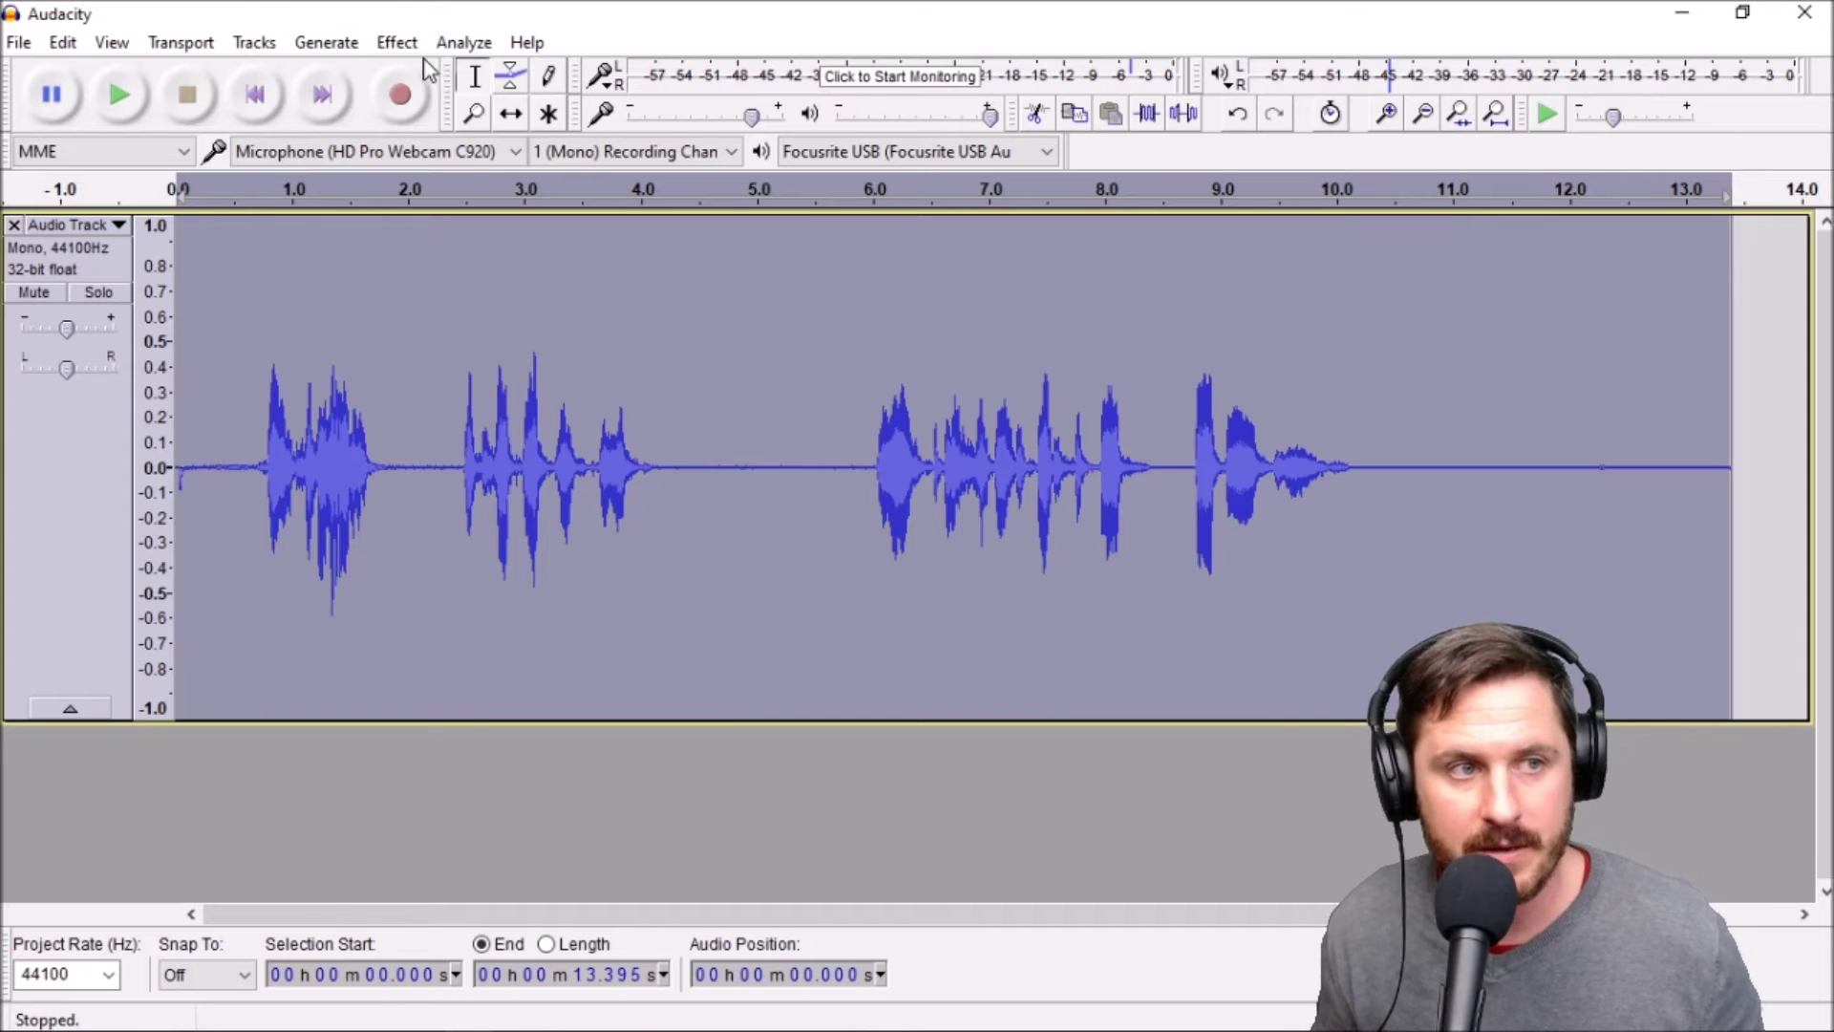
{"action": "left_click", "coordinate": [397, 42]}
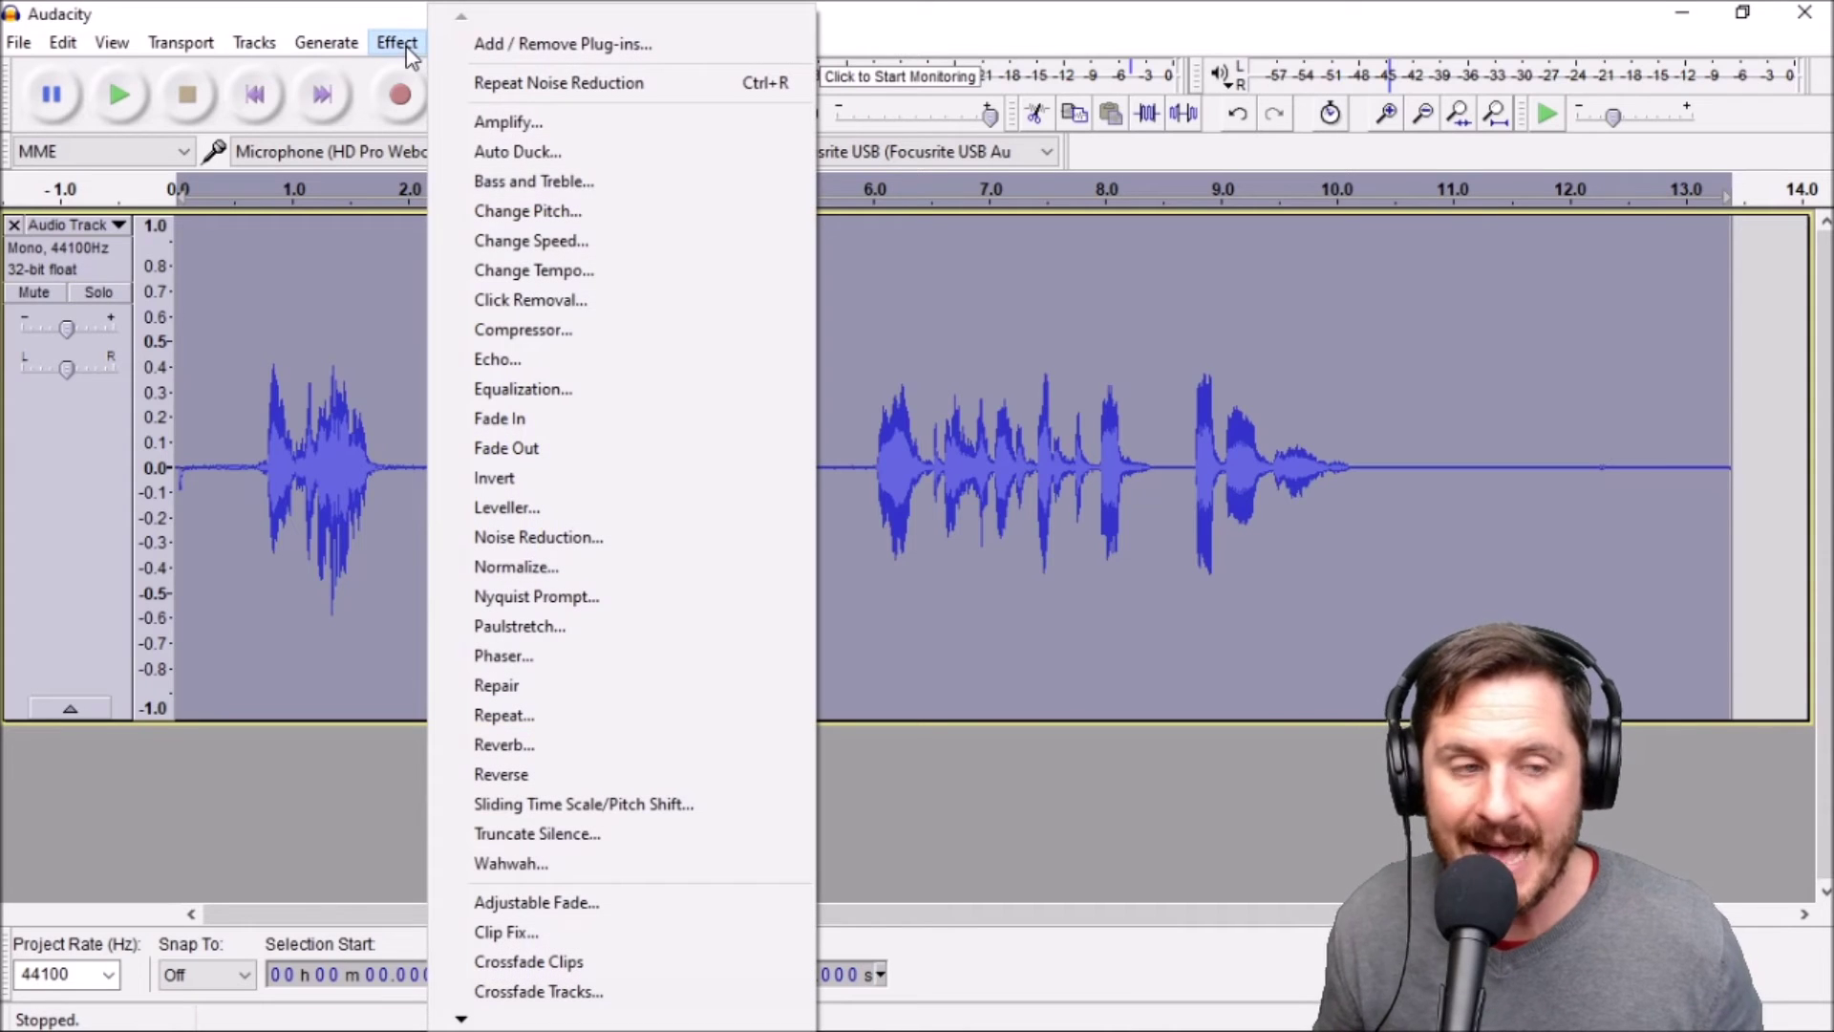
{"action": "left_click", "coordinate": [580, 540]}
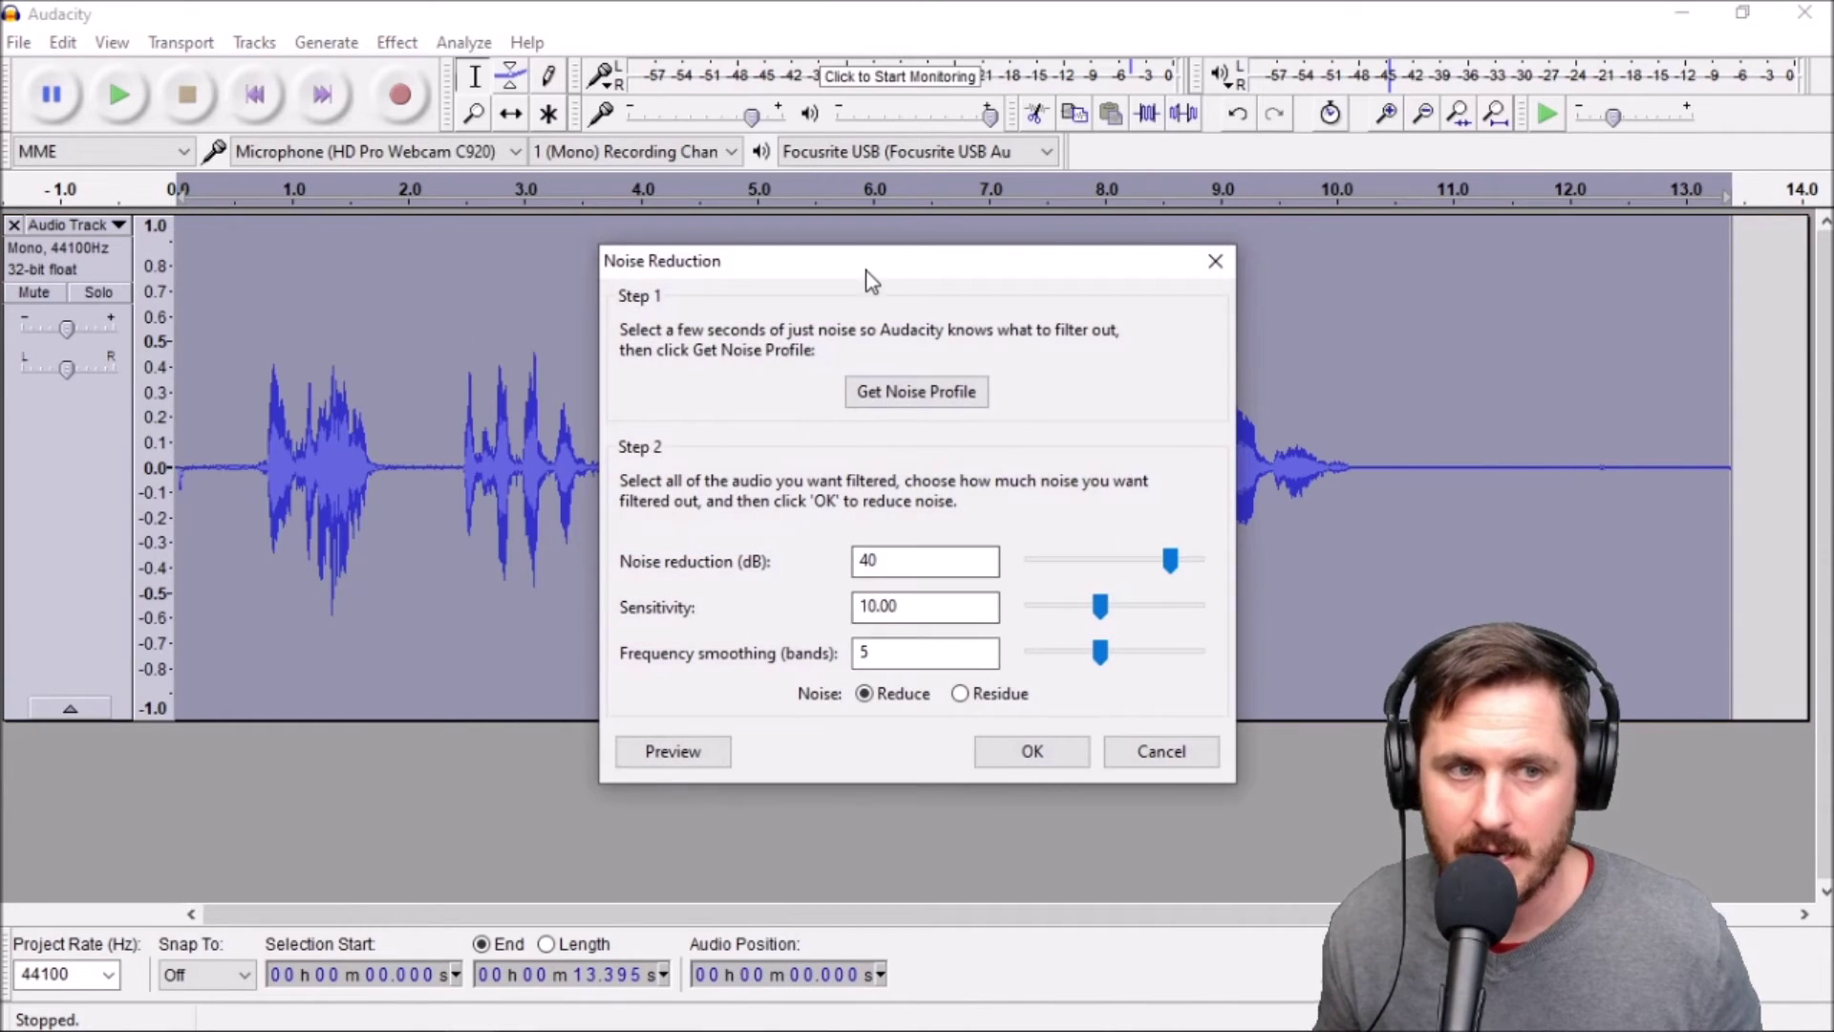
Preview noise reduction at 40 dB and at 10 dB, then set it to 25 dB
{"action": "left_click_drag", "start_coordinate": [866, 275], "coordinate": [1295, 311]}
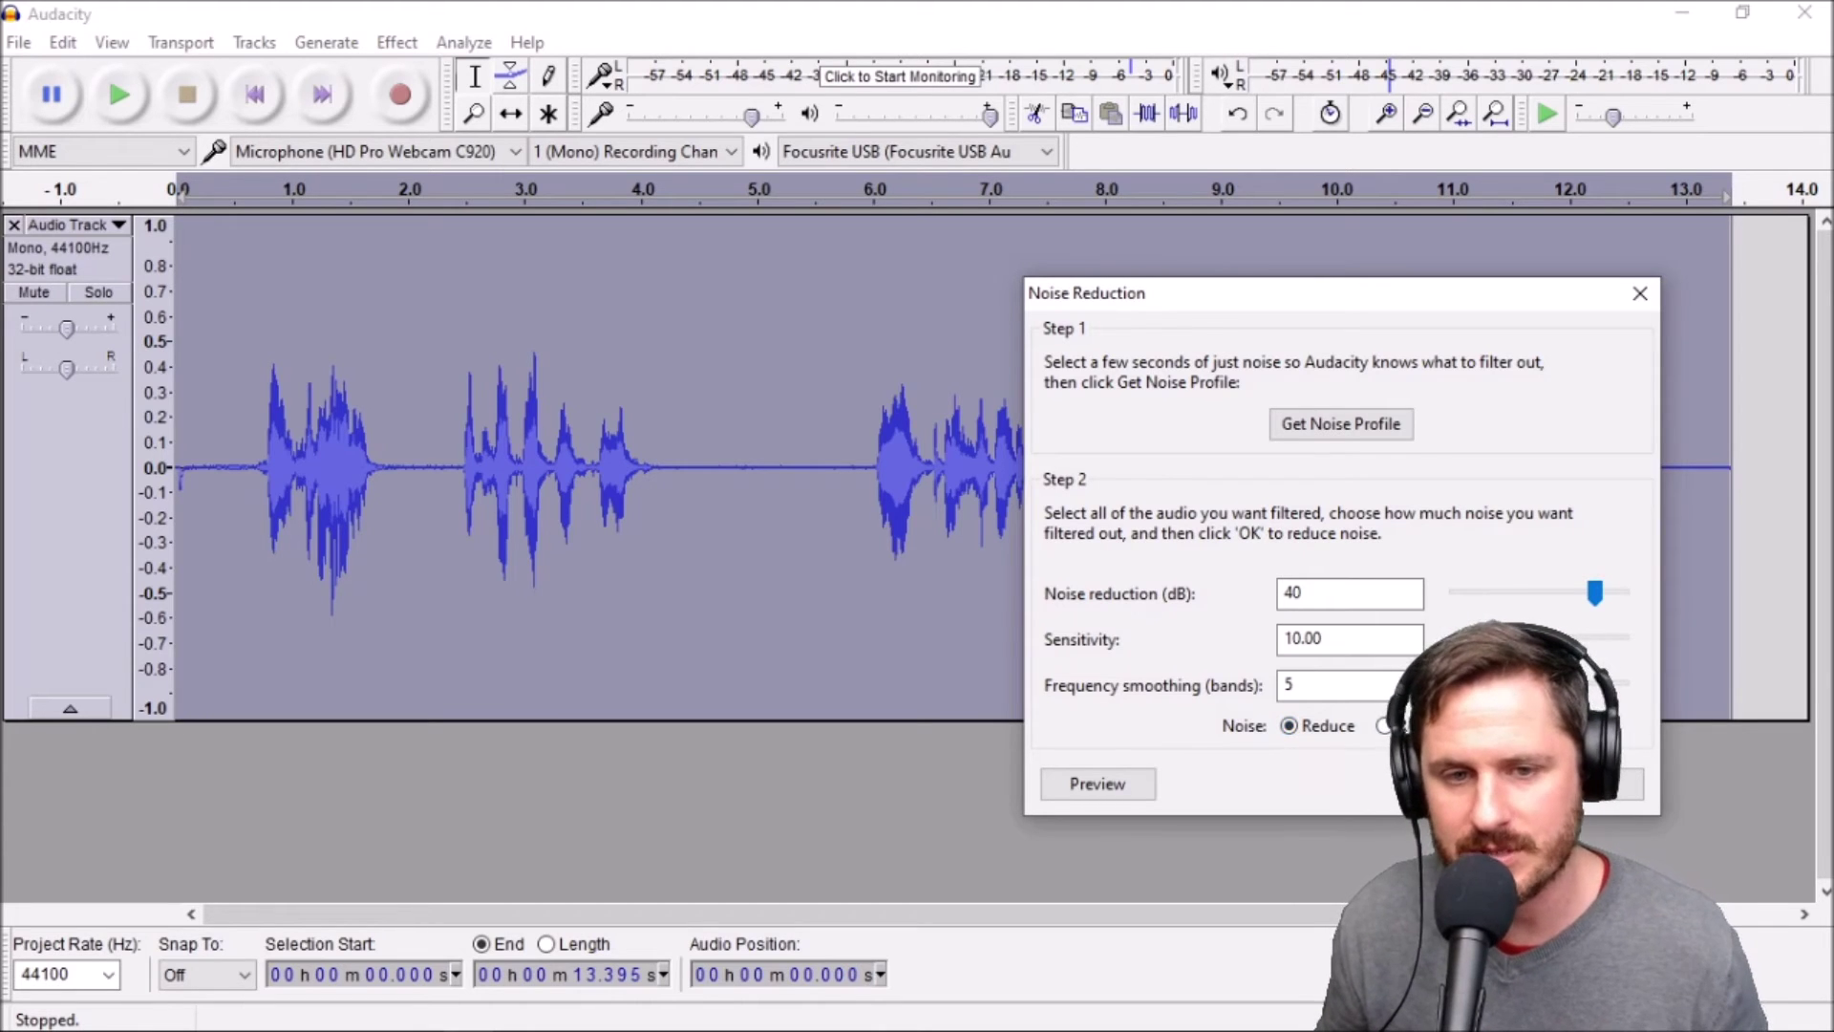
{"action": "left_click", "coordinate": [1097, 784]}
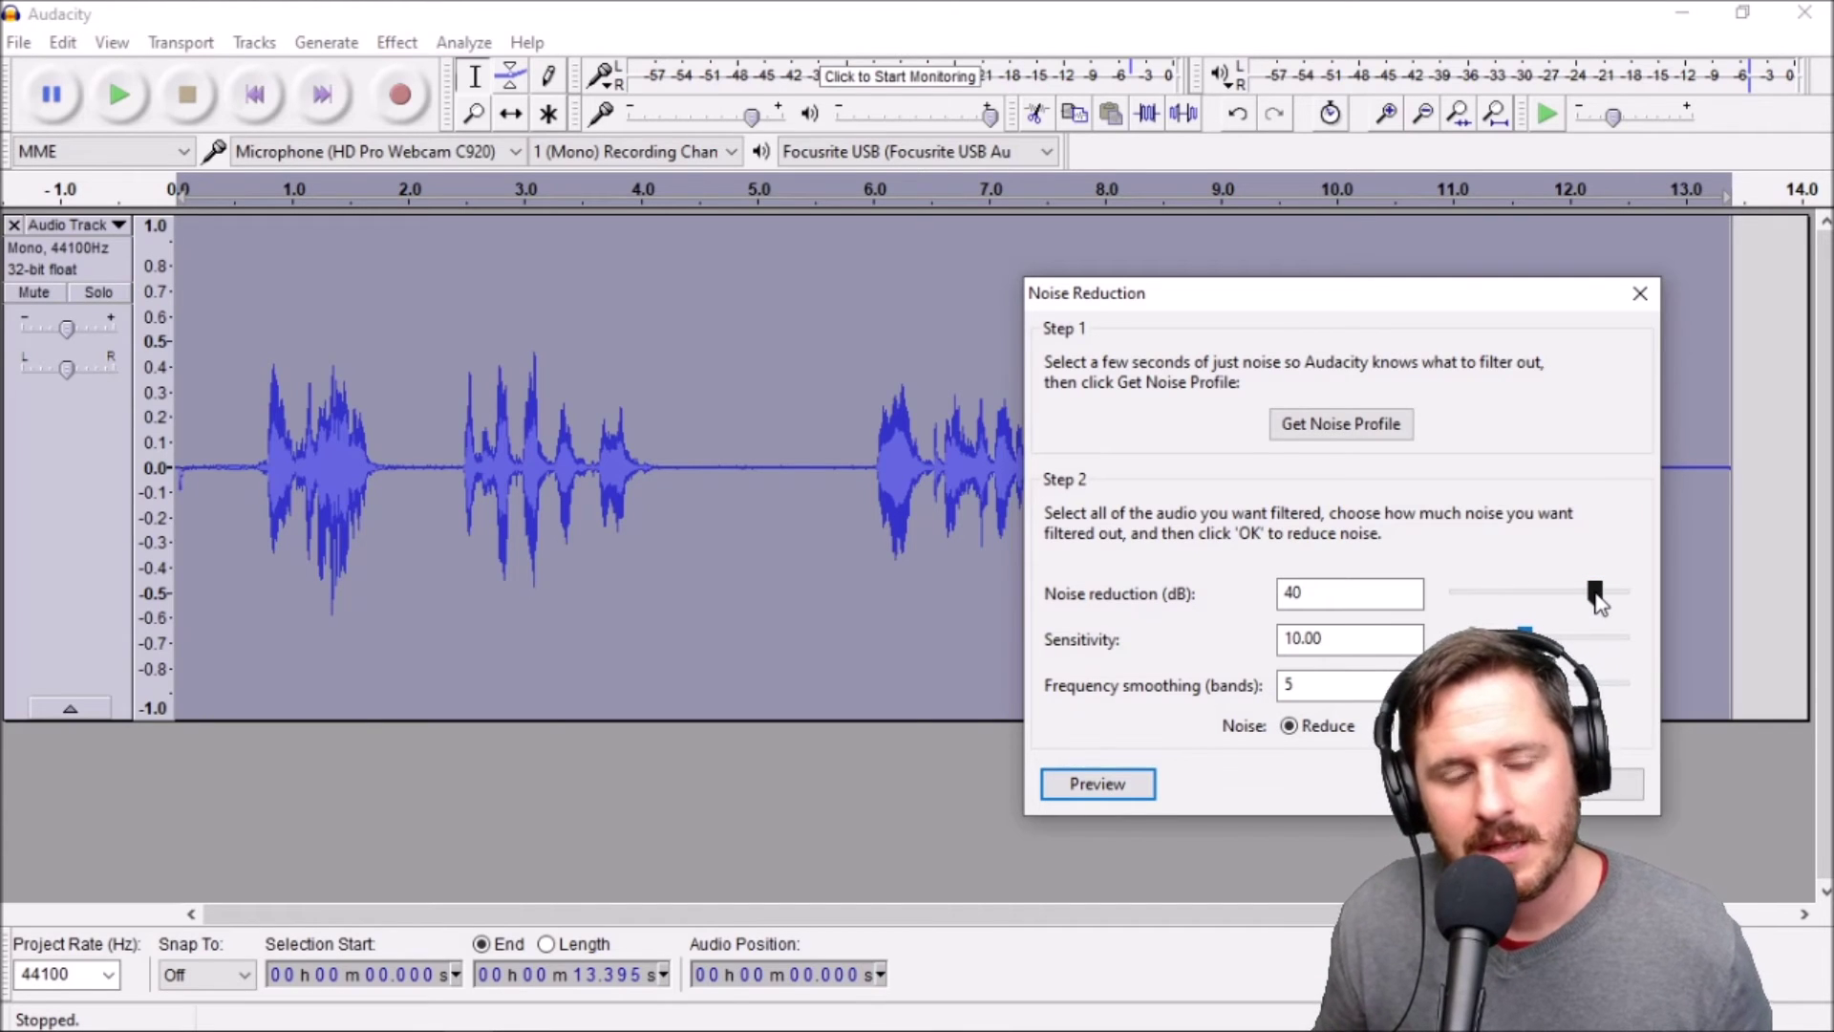
{"action": "left_click_drag", "start_coordinate": [1596, 595], "coordinate": [1488, 600]}
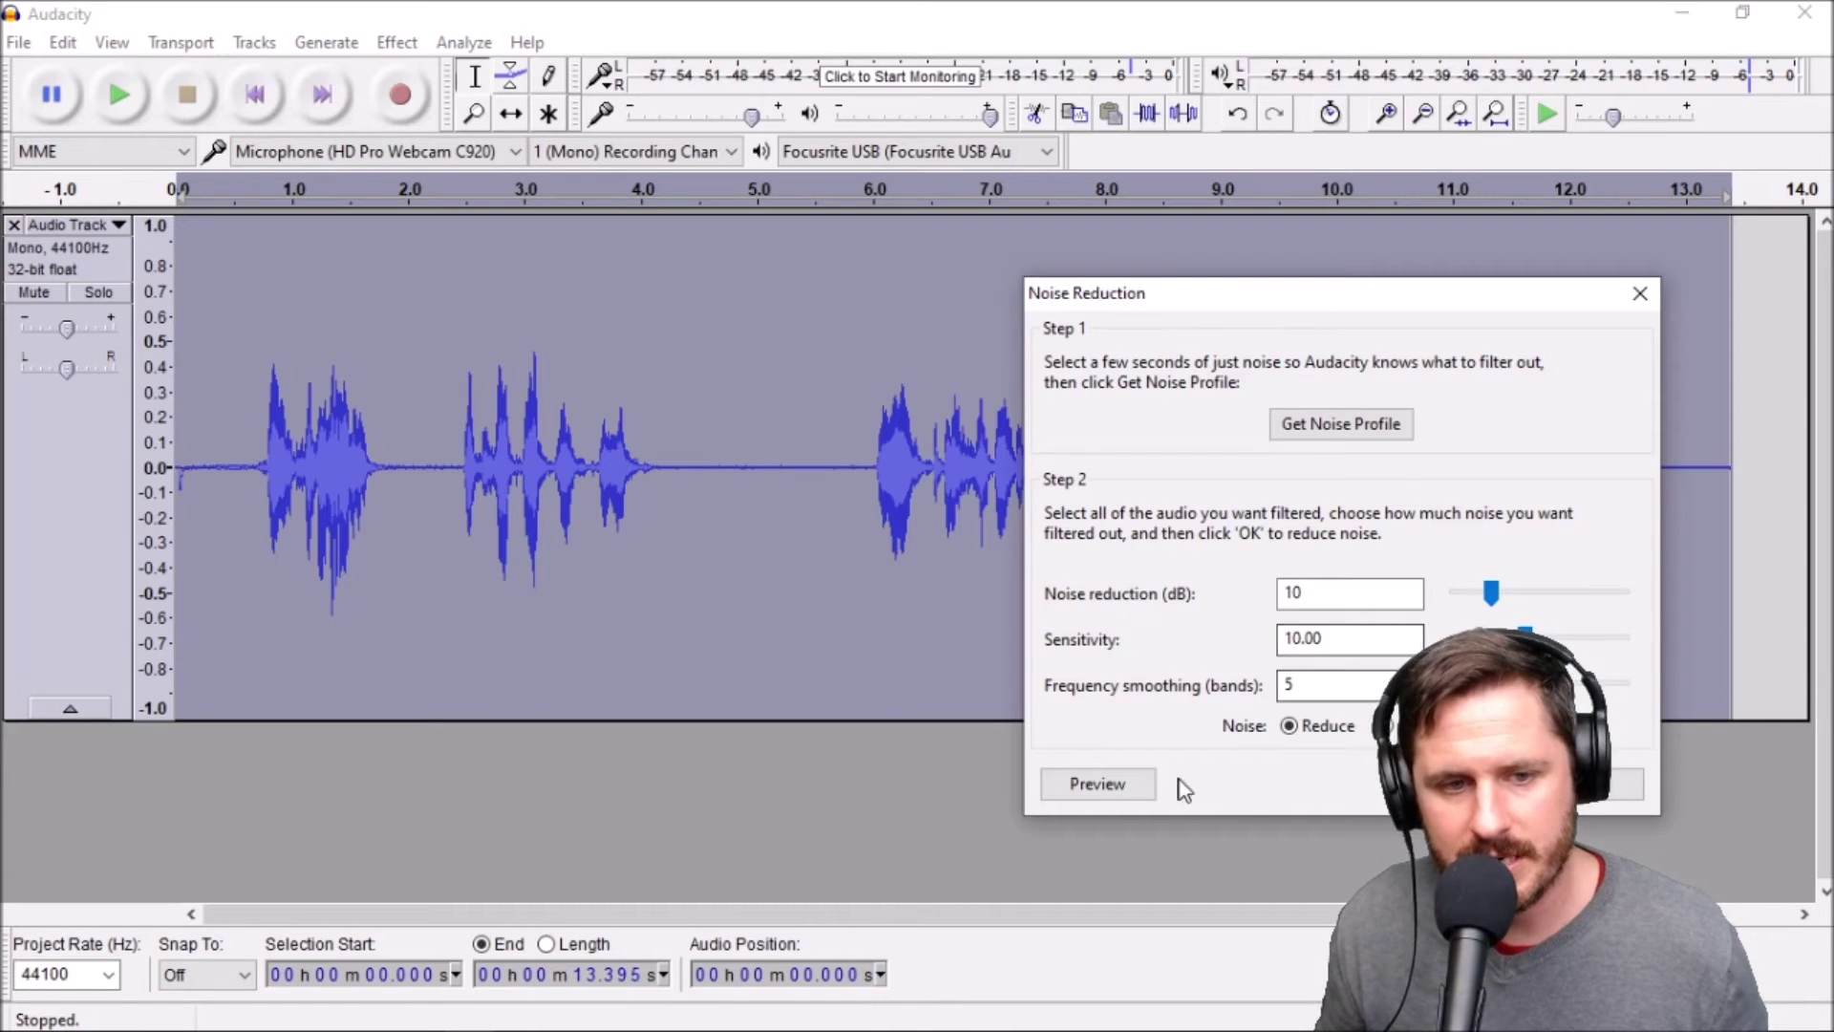
{"action": "left_click", "coordinate": [1108, 795]}
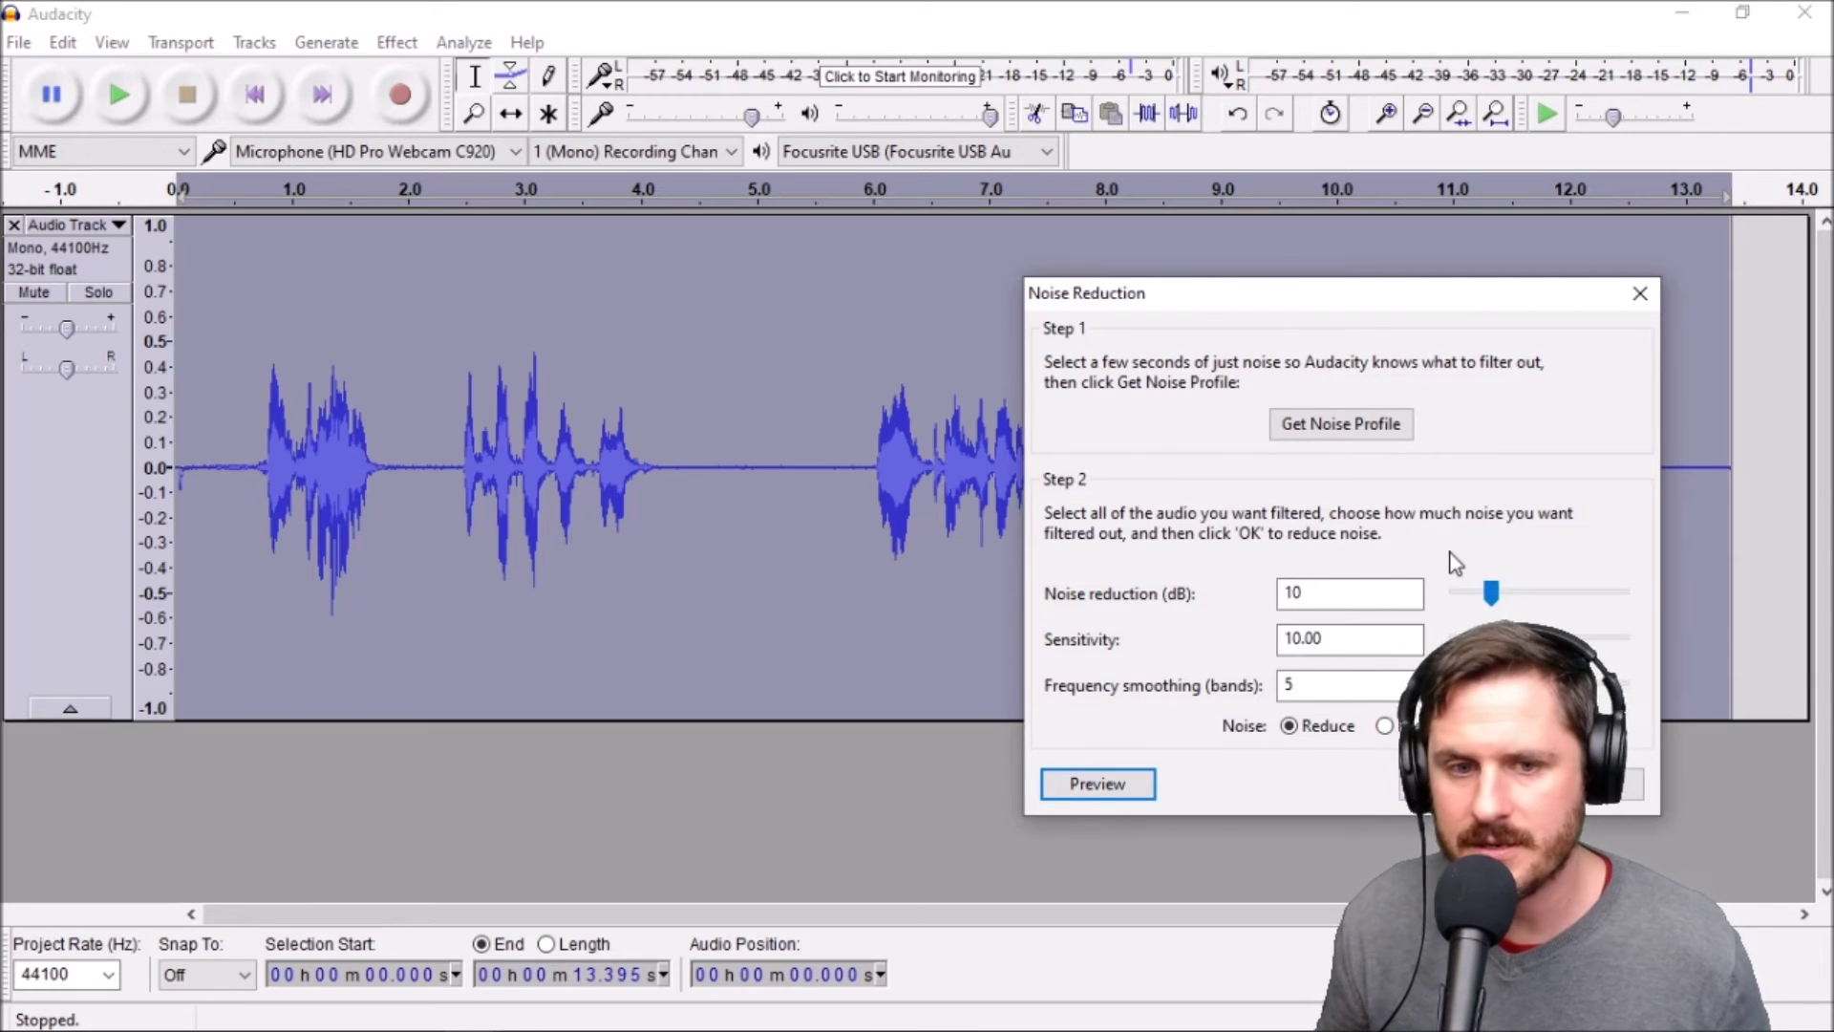
{"action": "left_click_drag", "start_coordinate": [1492, 592], "coordinate": [1542, 592]}
{"action": "left_click_drag", "start_coordinate": [1428, 292], "coordinate": [1531, 318]}
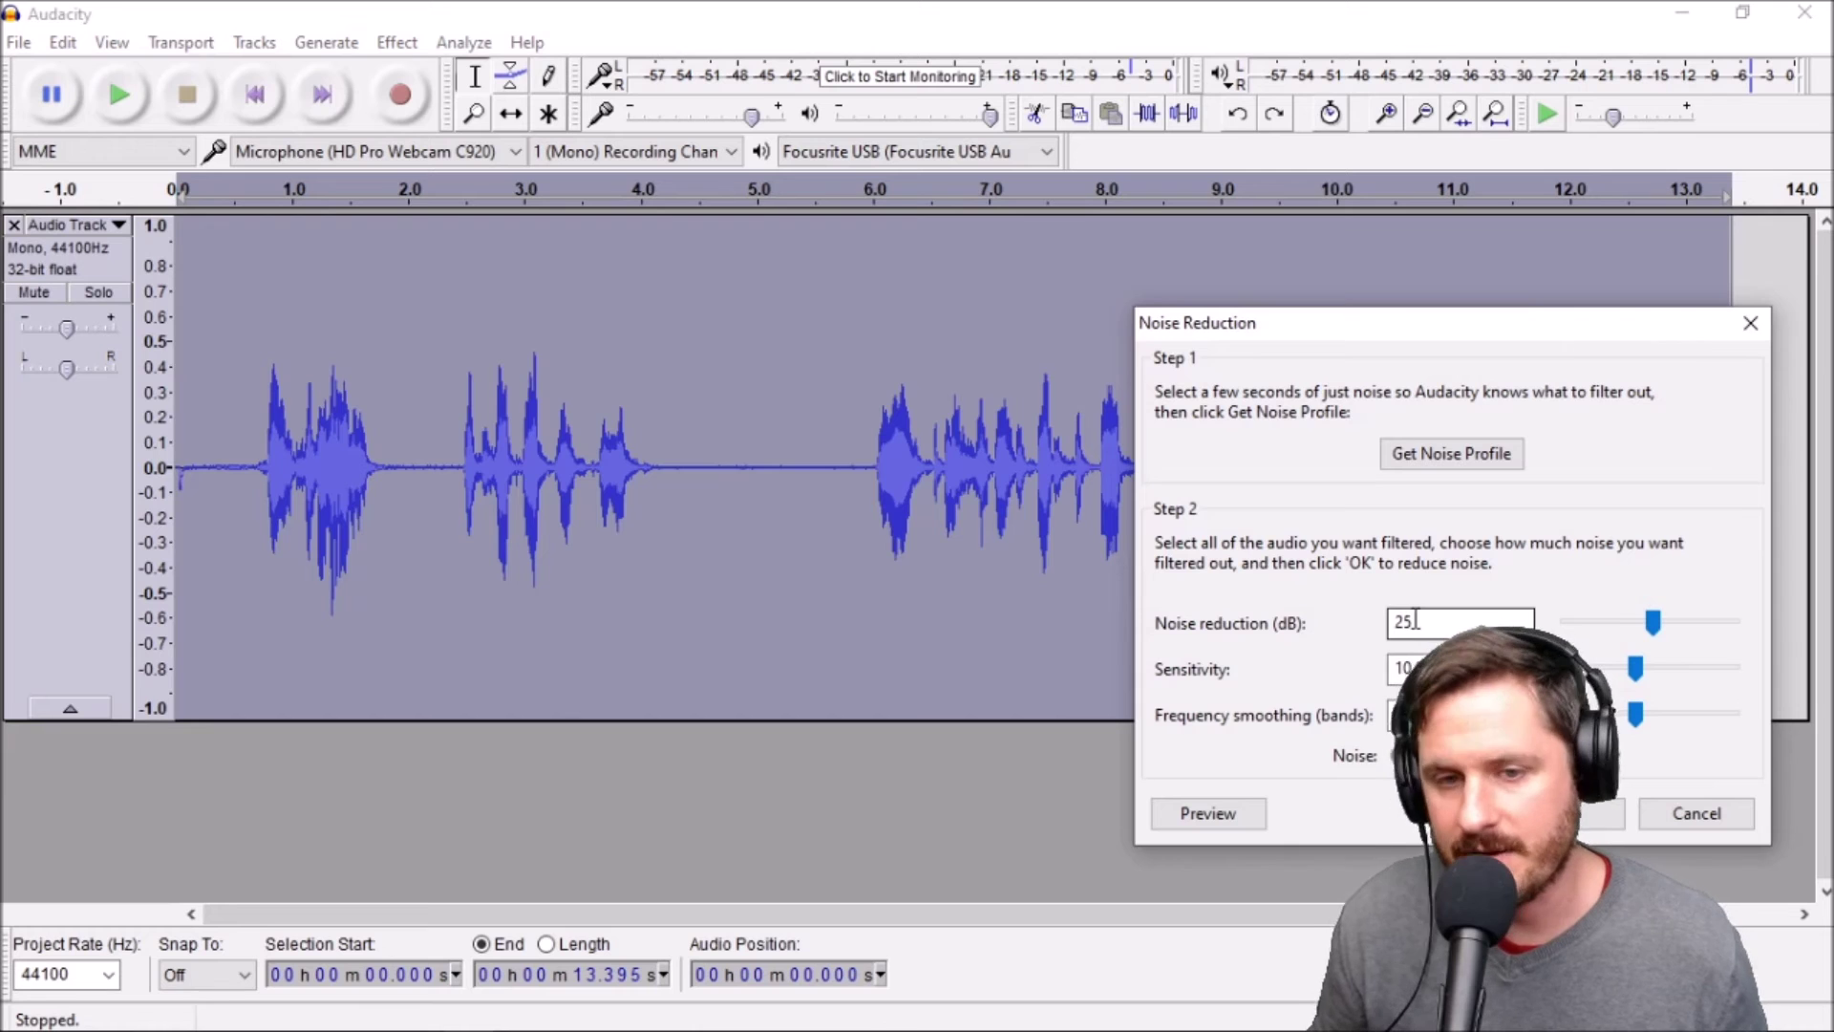
{"action": "left_click", "coordinate": [1235, 815]}
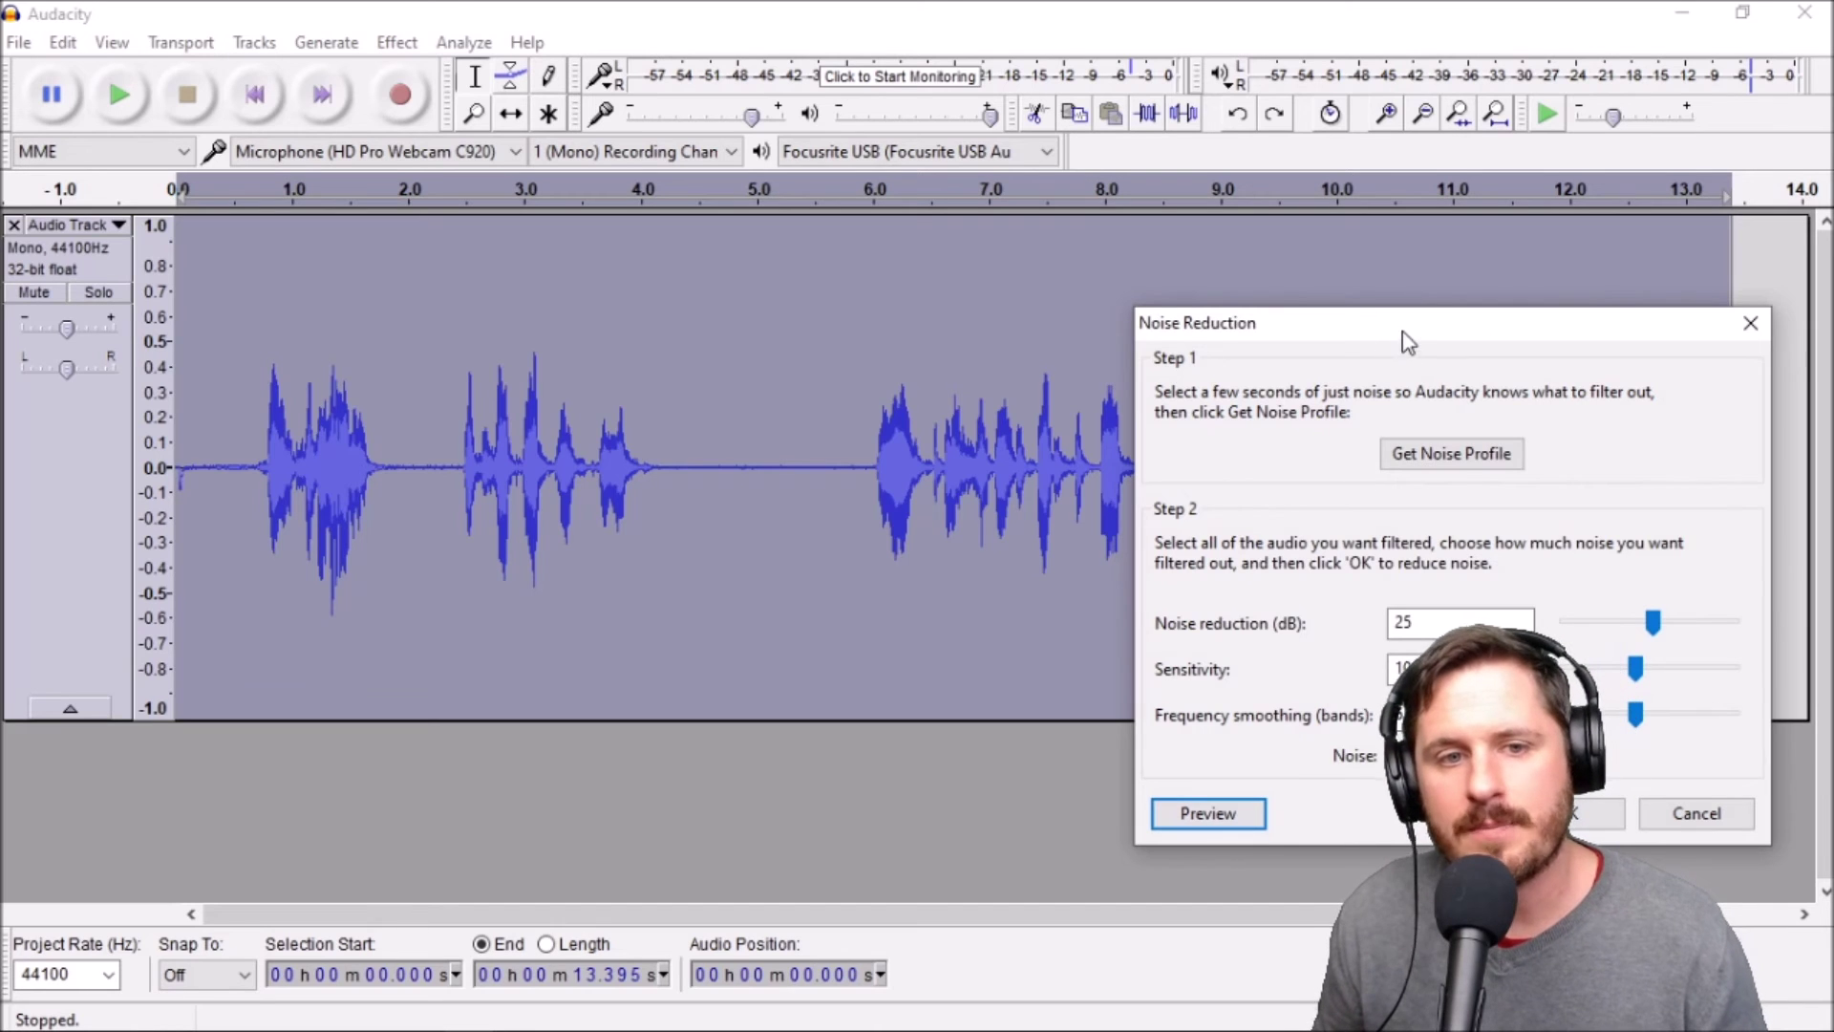
{"action": "left_click_drag", "start_coordinate": [1408, 340], "coordinate": [999, 294]}
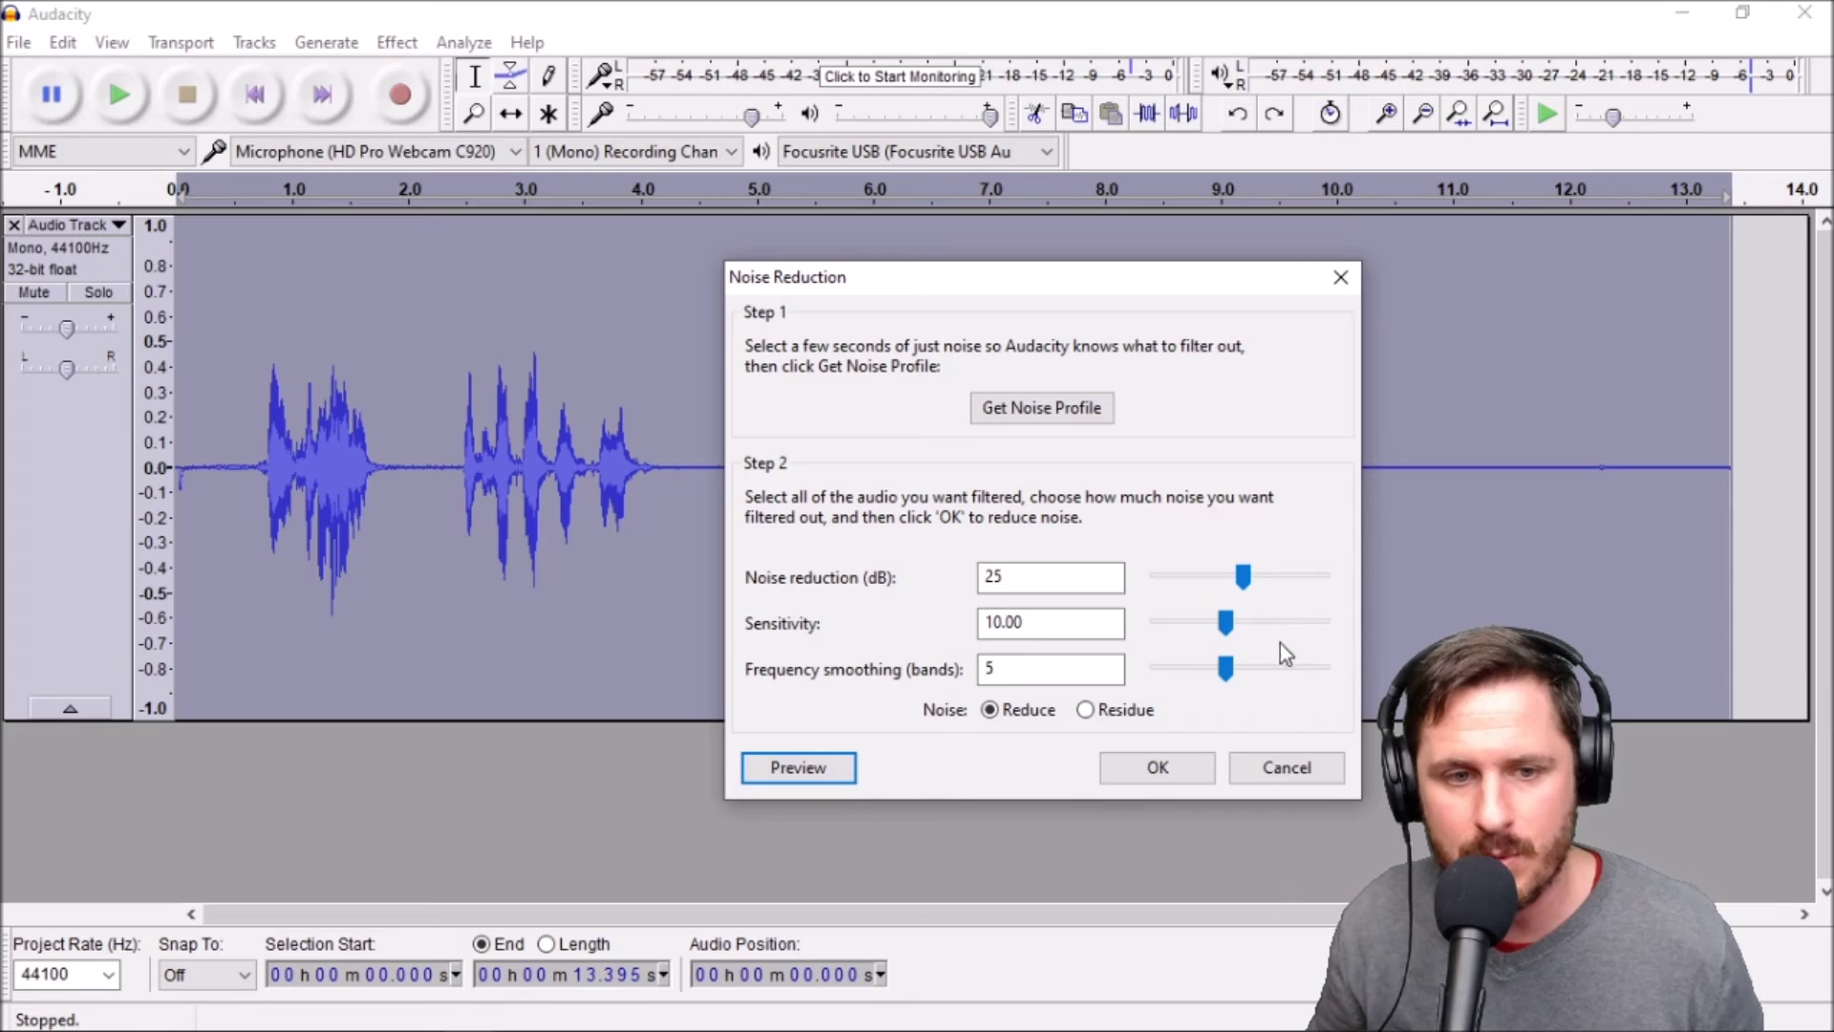
{"action": "left_click_drag", "start_coordinate": [1226, 669], "coordinate": [1290, 669]}
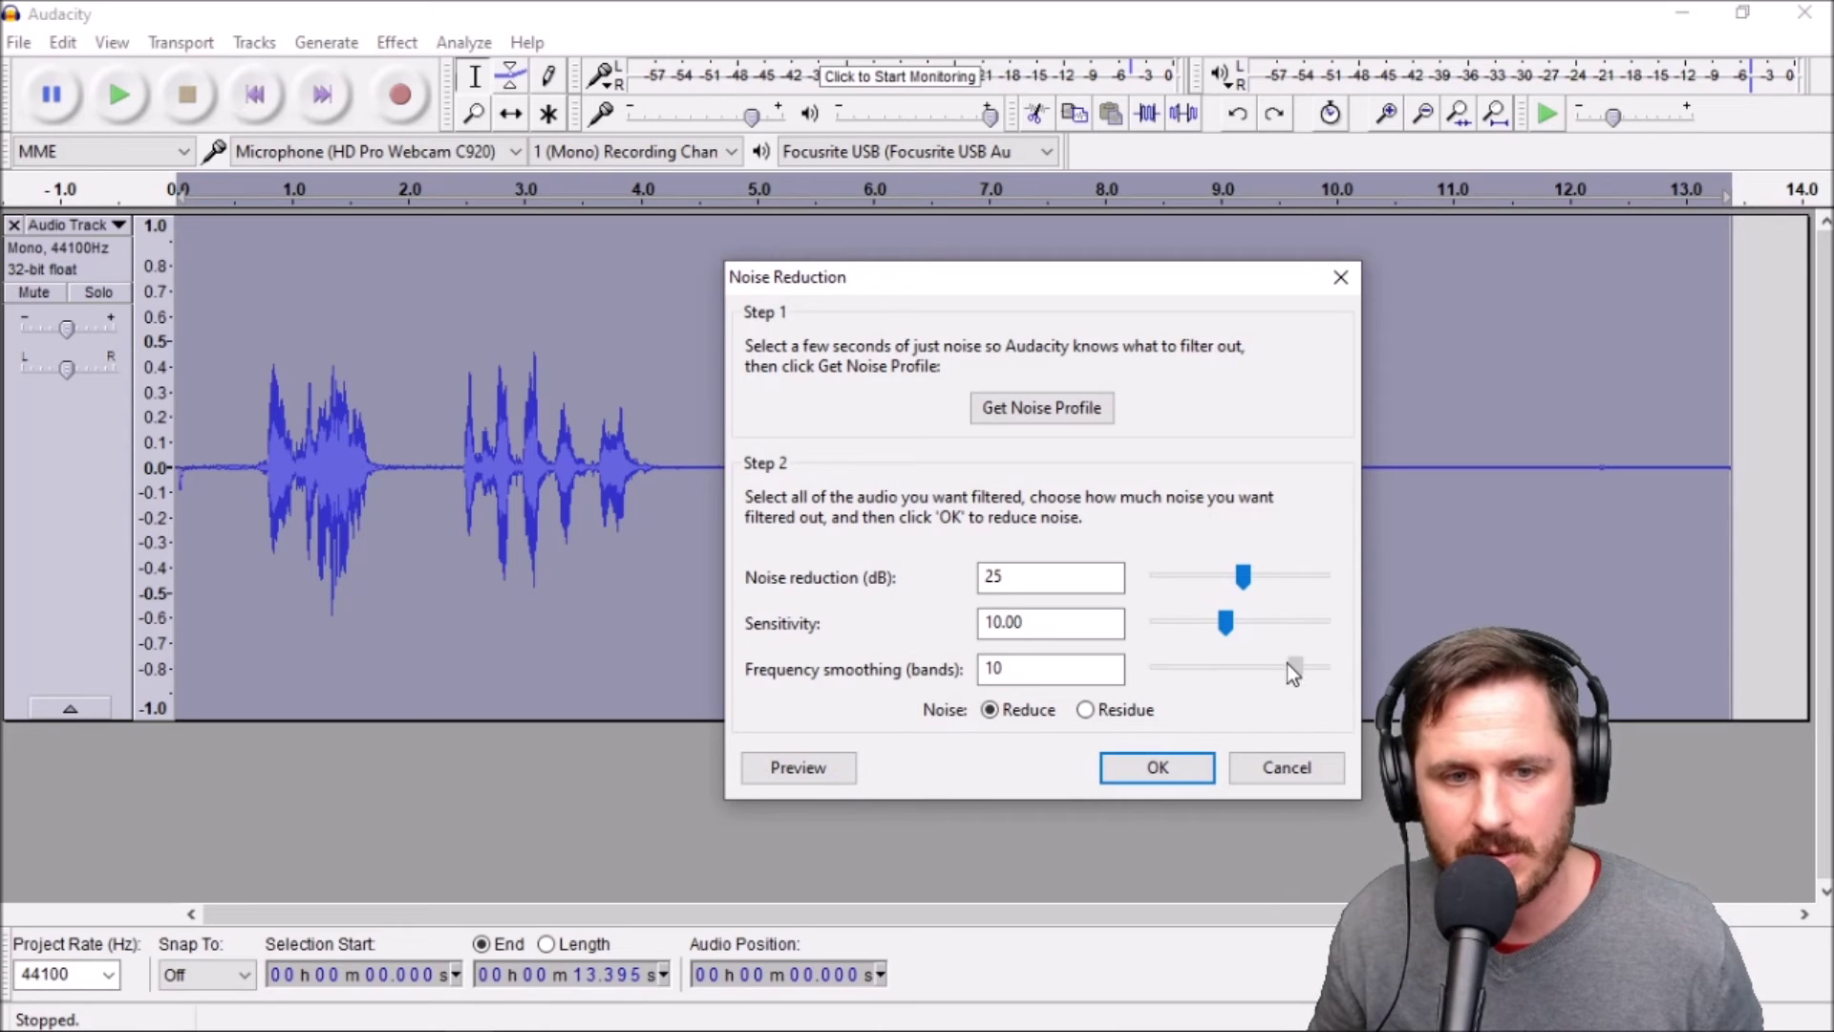
Preview with sensitivity 24 and frequency smoothing 12, then apply the 25 dB noise reduction
{"action": "left_click", "coordinate": [820, 767]}
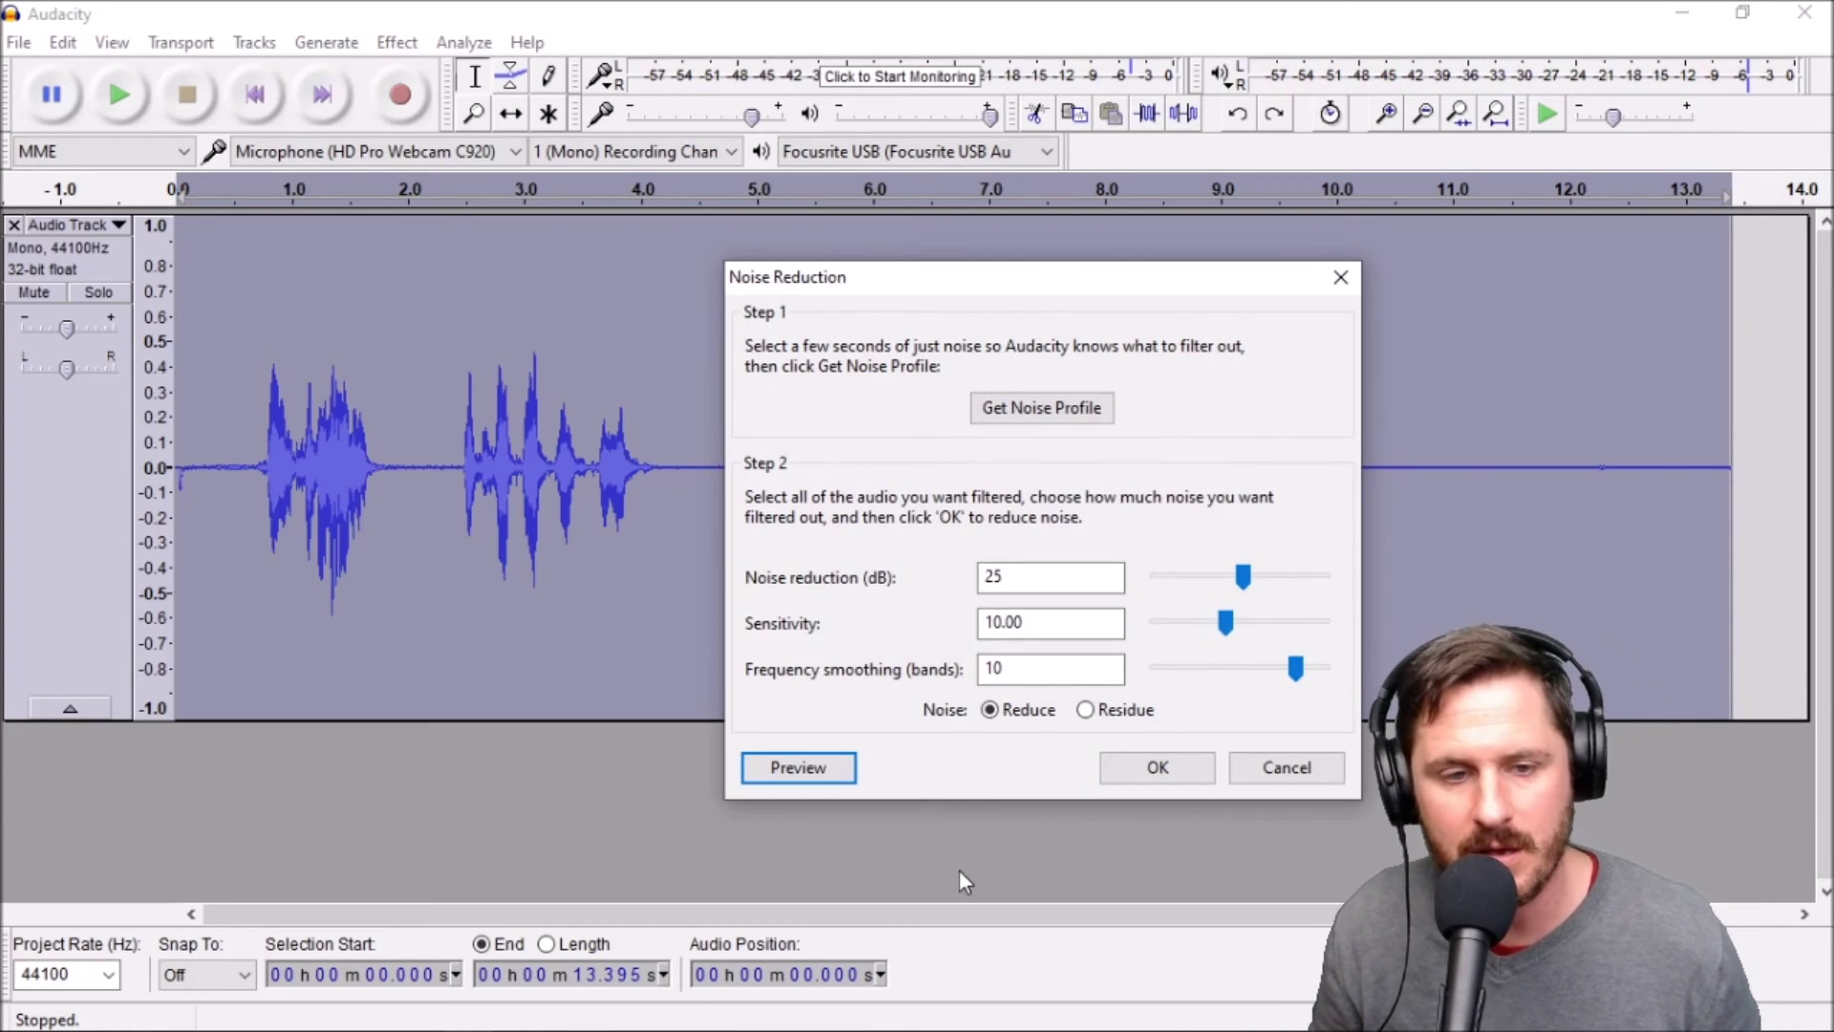
{"action": "left_click_drag", "start_coordinate": [1230, 624], "coordinate": [1363, 623]}
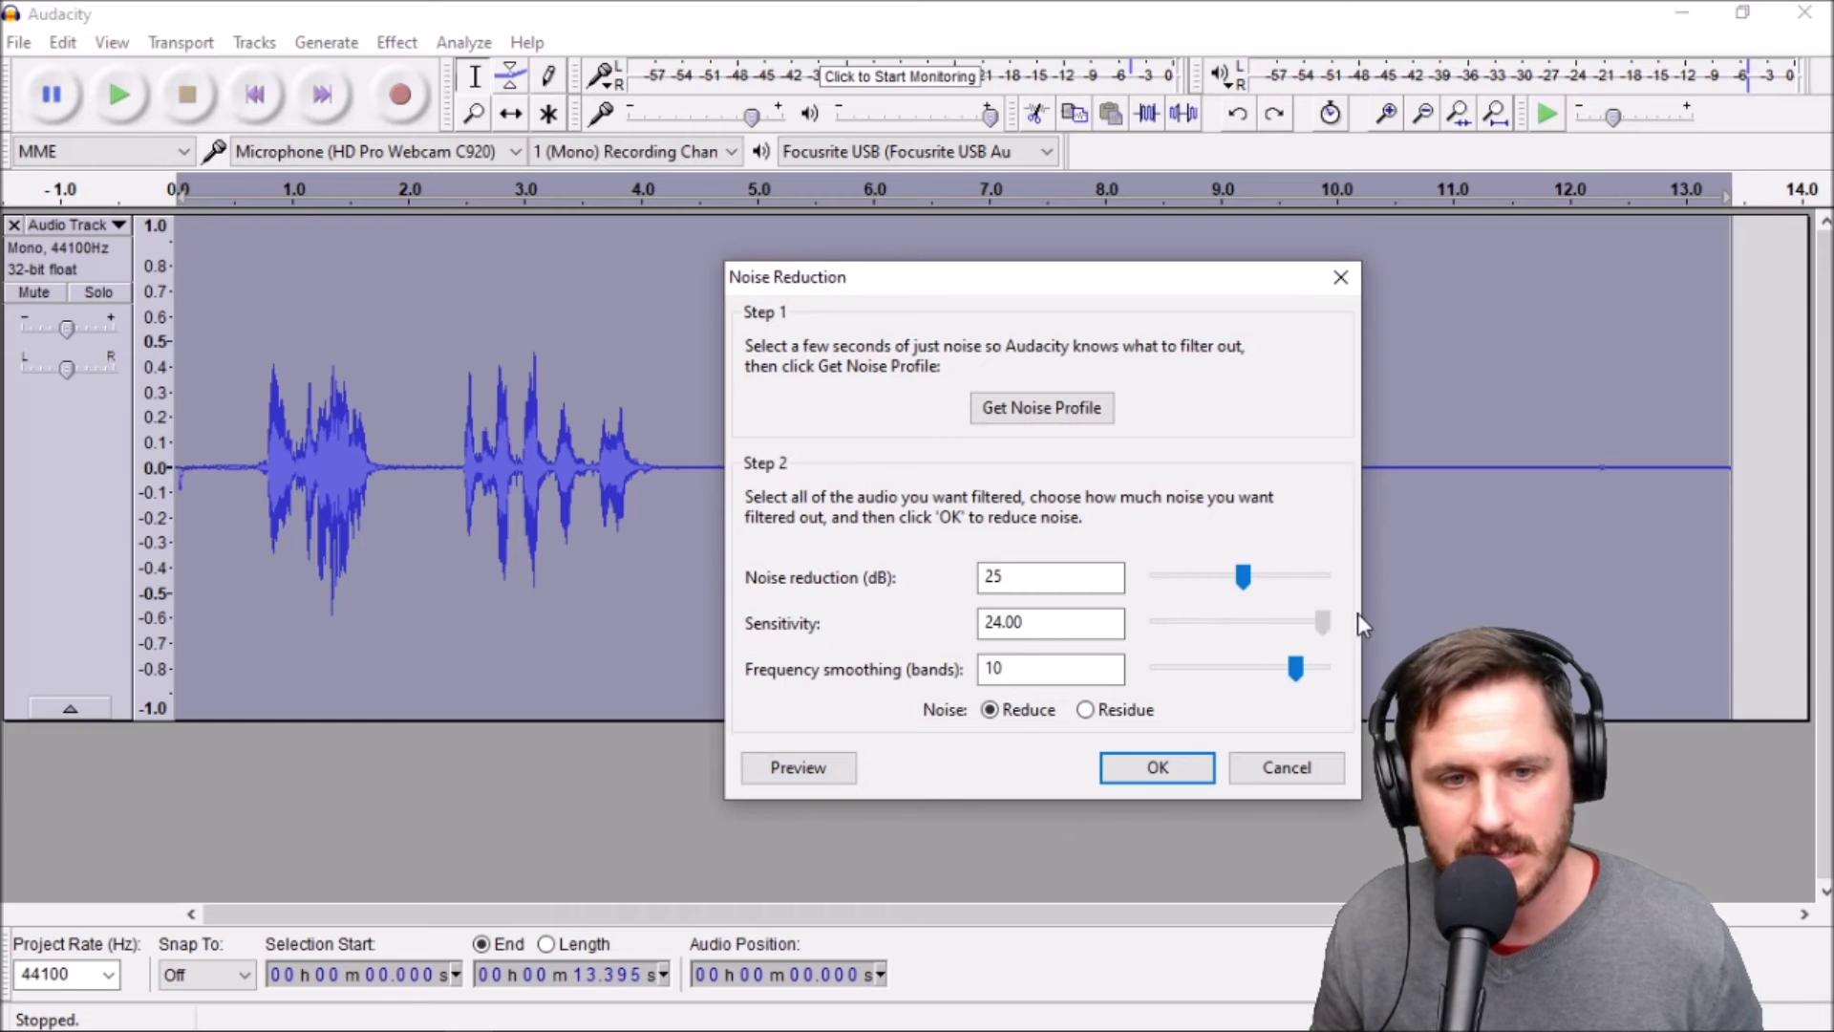
{"action": "left_click", "coordinate": [801, 772]}
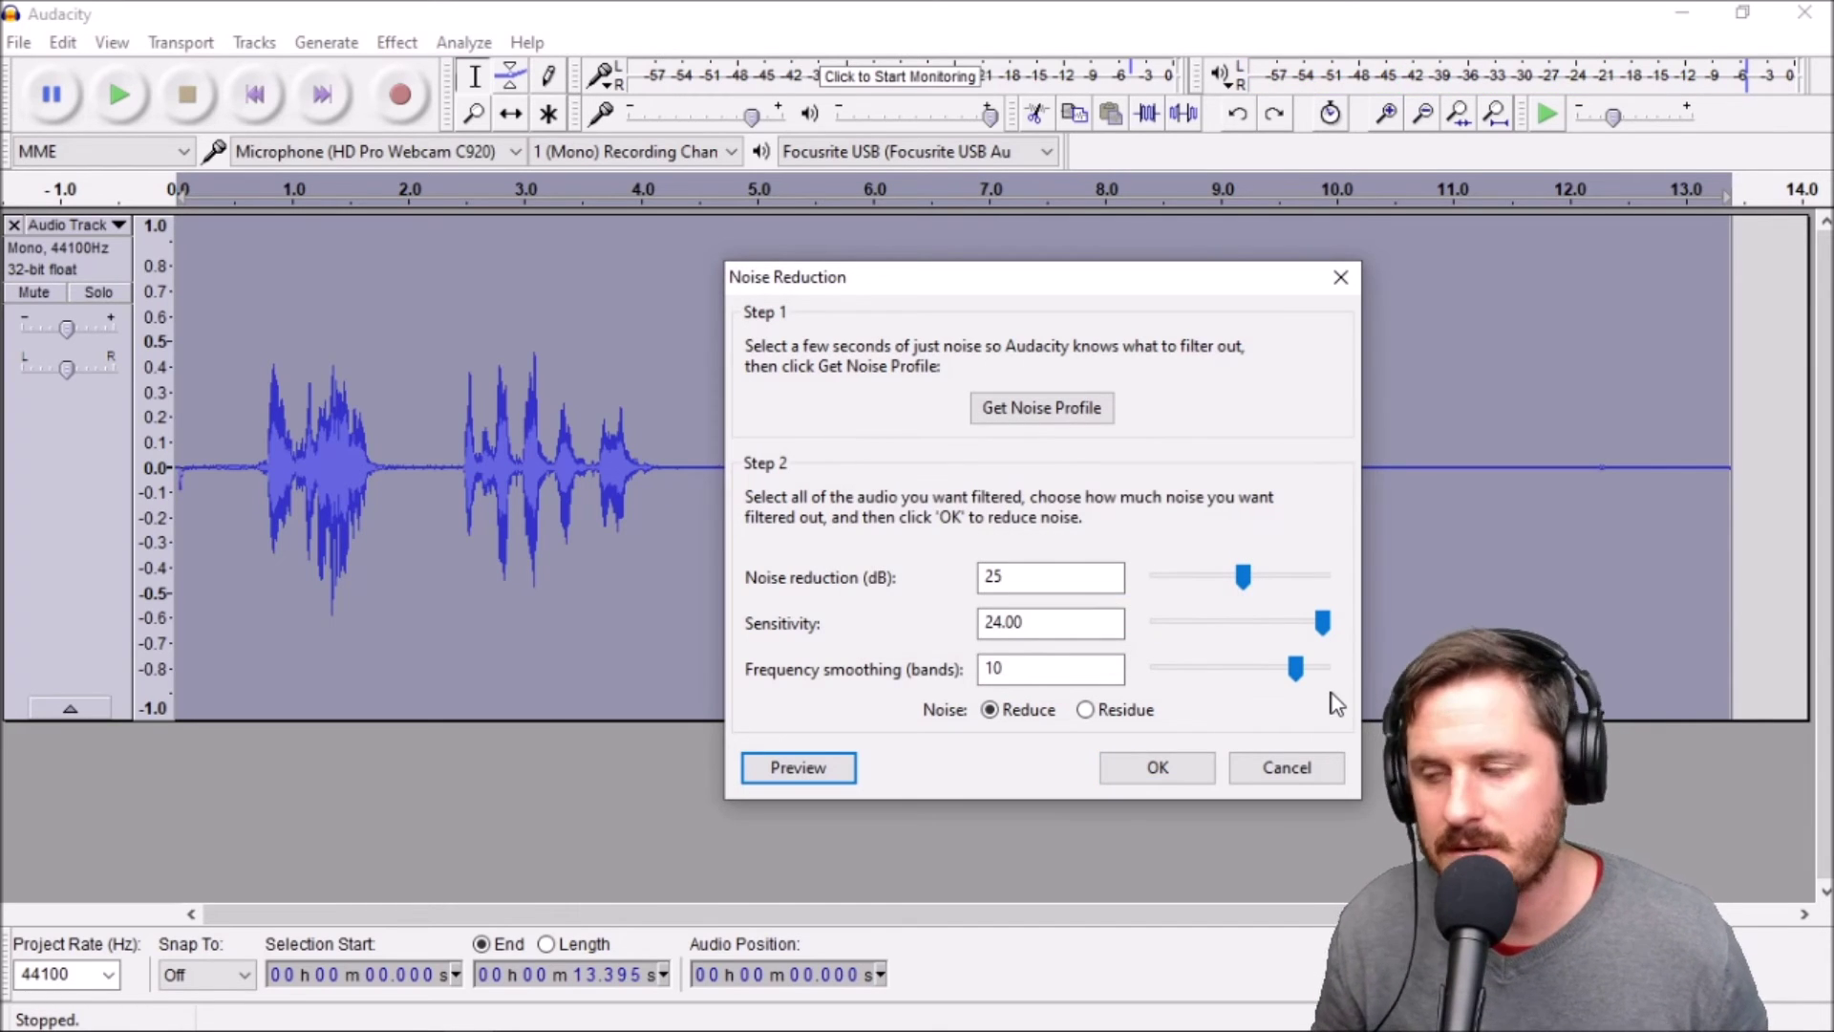
{"action": "left_click_drag", "start_coordinate": [1299, 668], "coordinate": [1324, 669]}
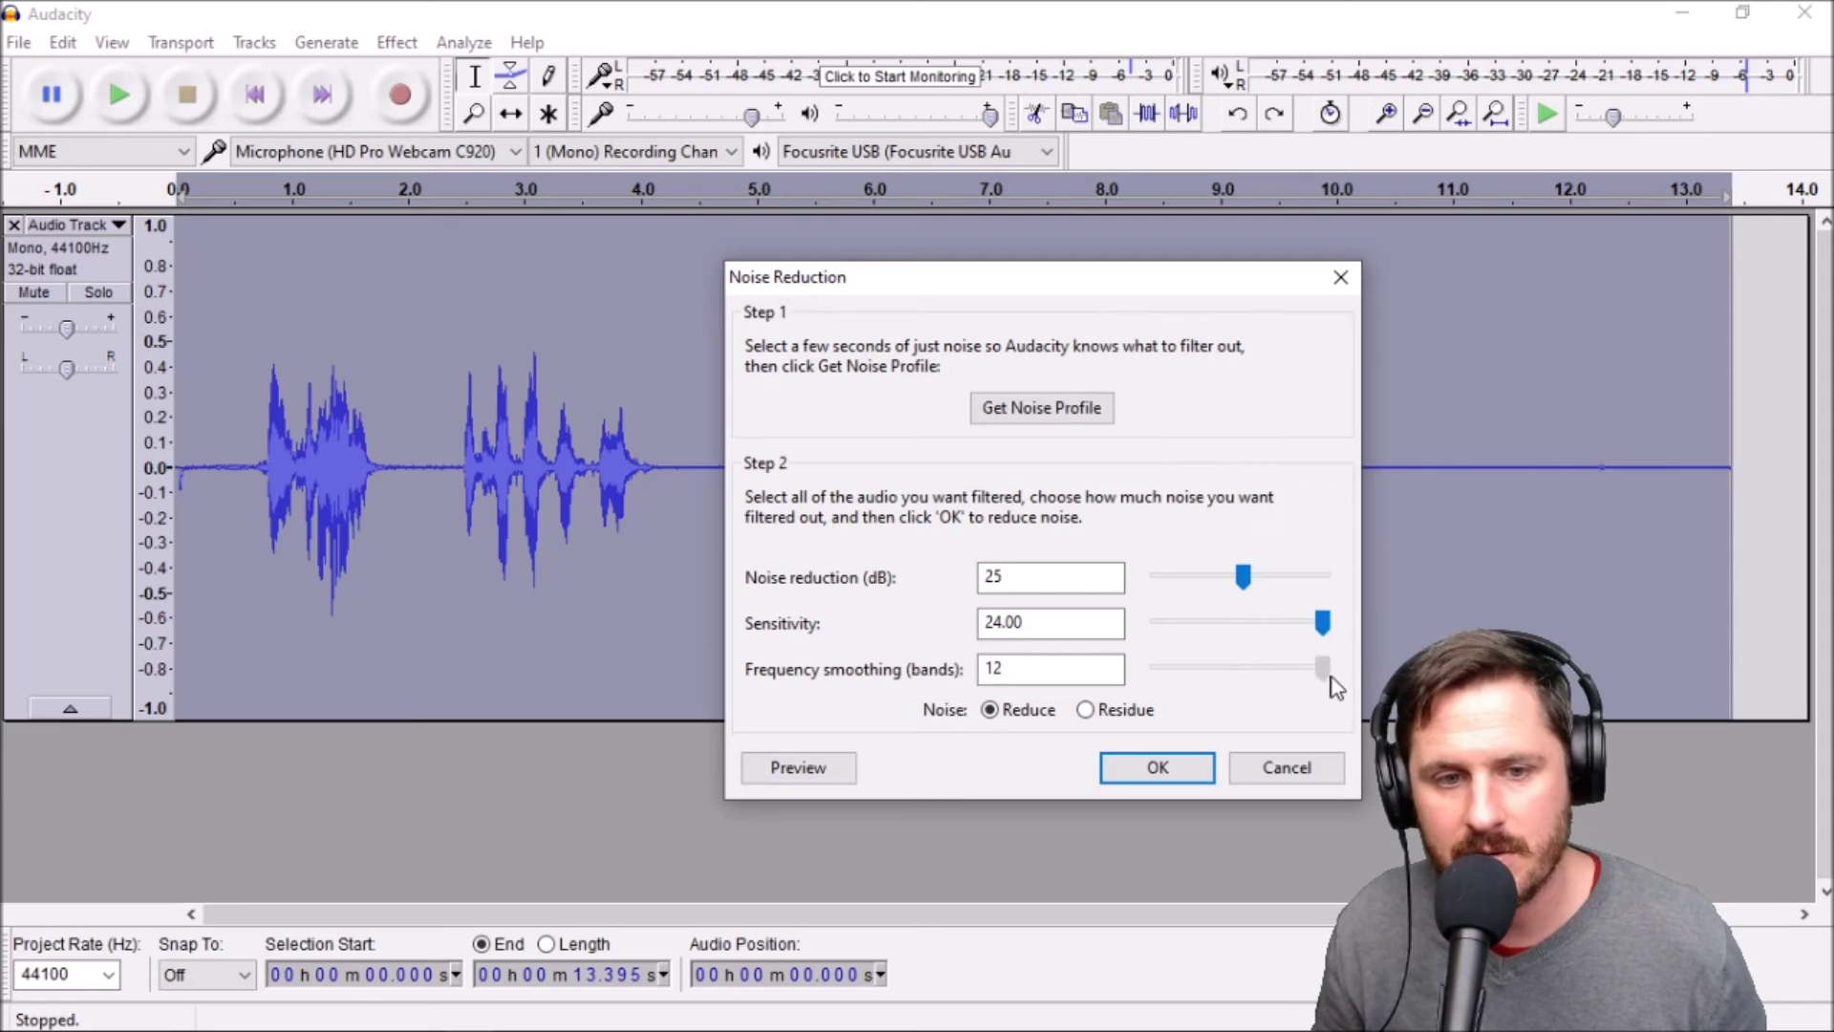
{"action": "left_click", "coordinate": [802, 774]}
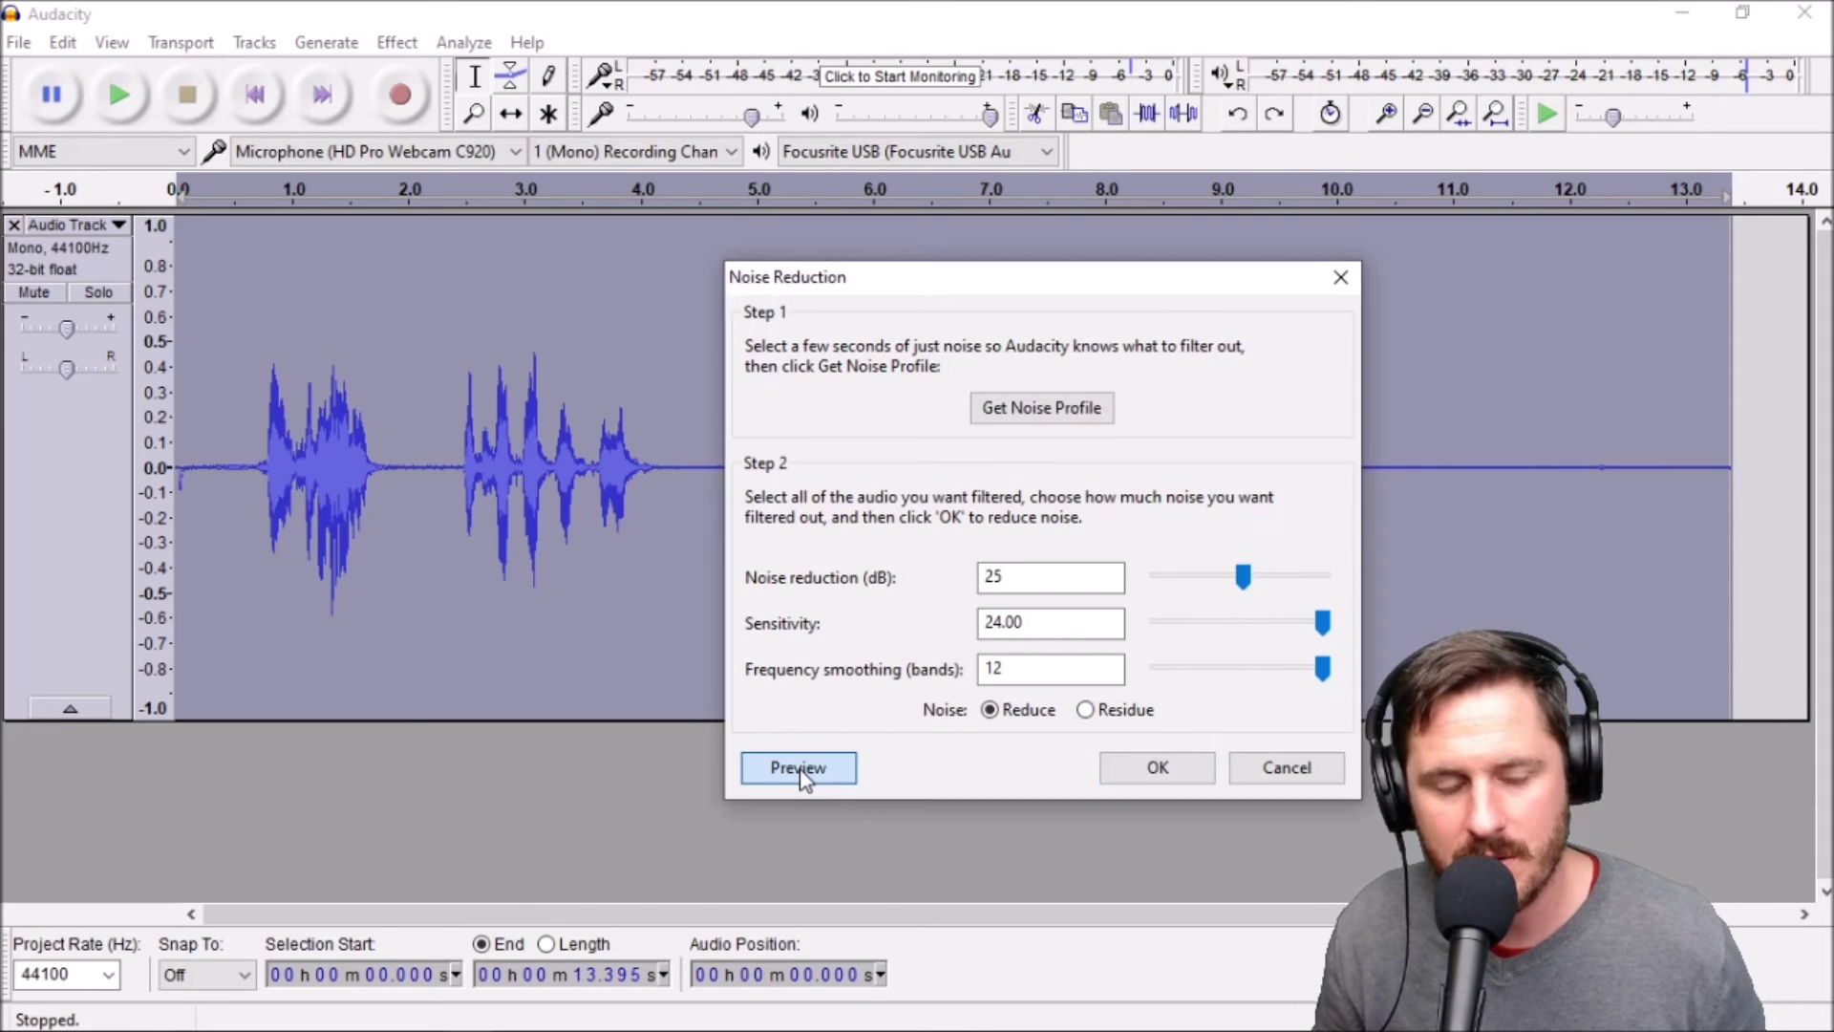
{"action": "left_click", "coordinate": [1160, 768]}
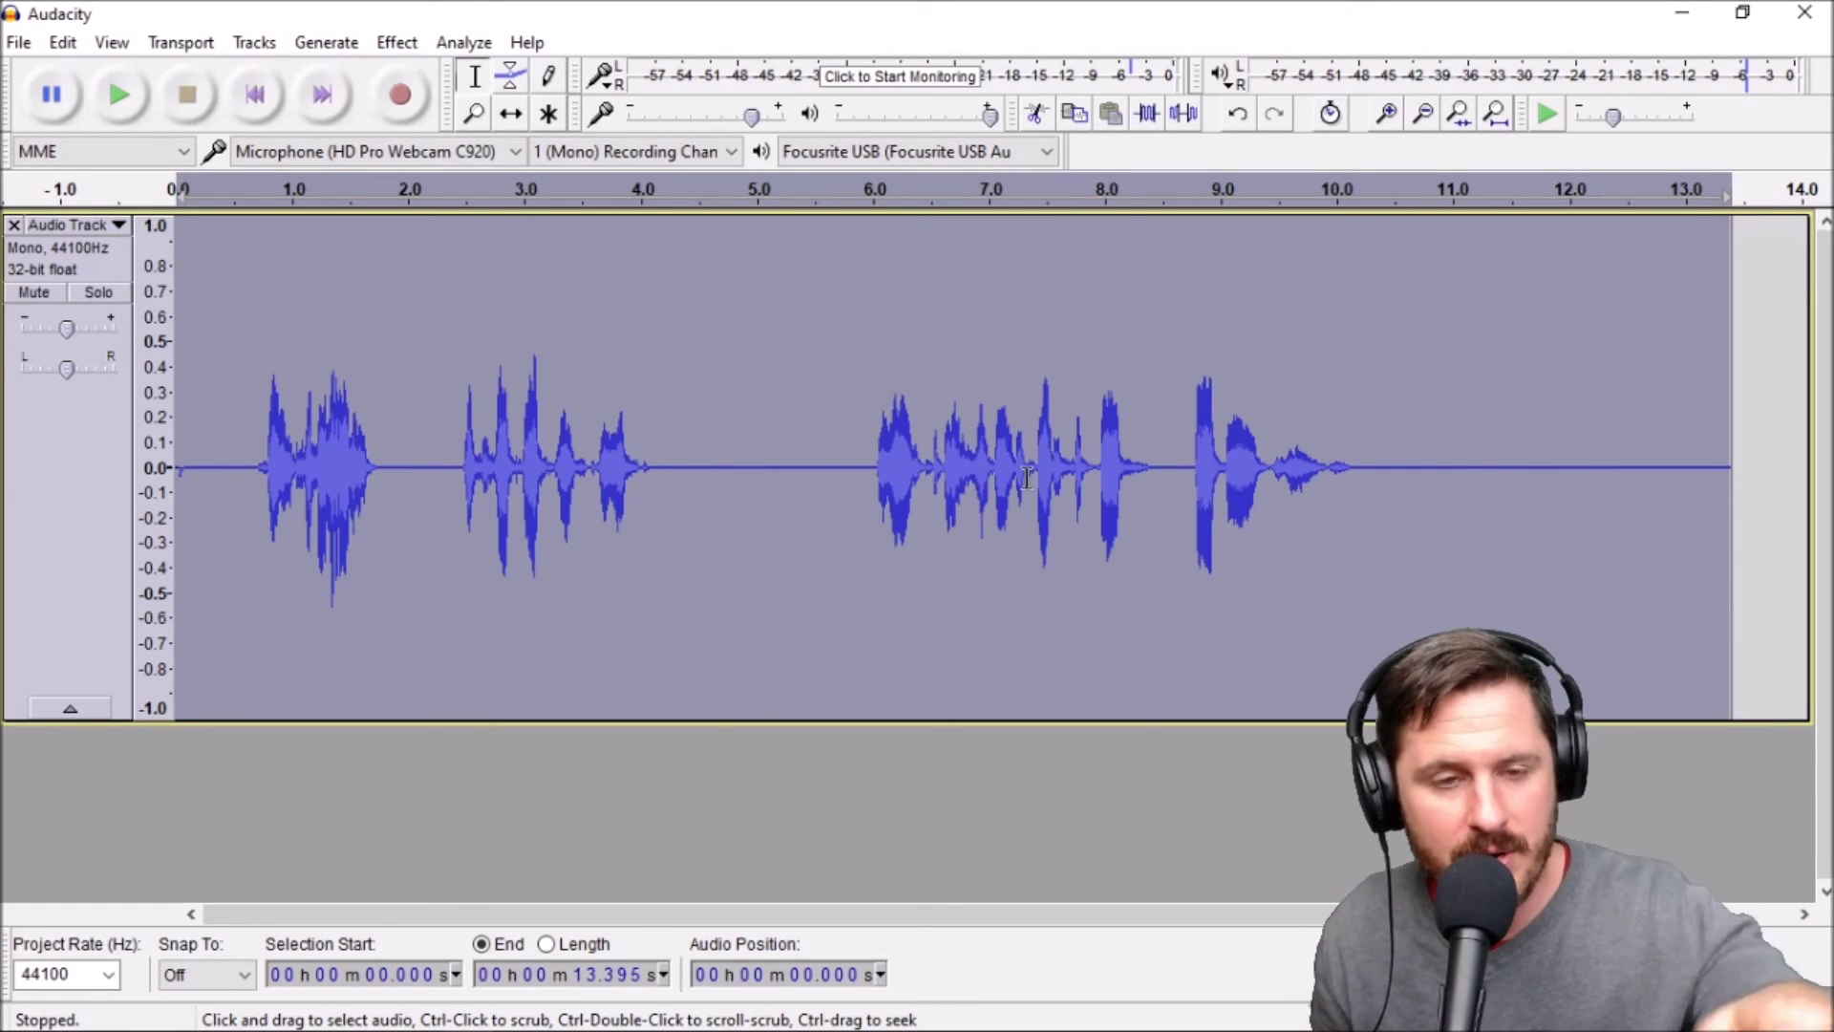
Inspect the cleaned quiet gap around 4.3–6.0 s, then close Audacity without saving
{"action": "left_click", "coordinate": [693, 461]}
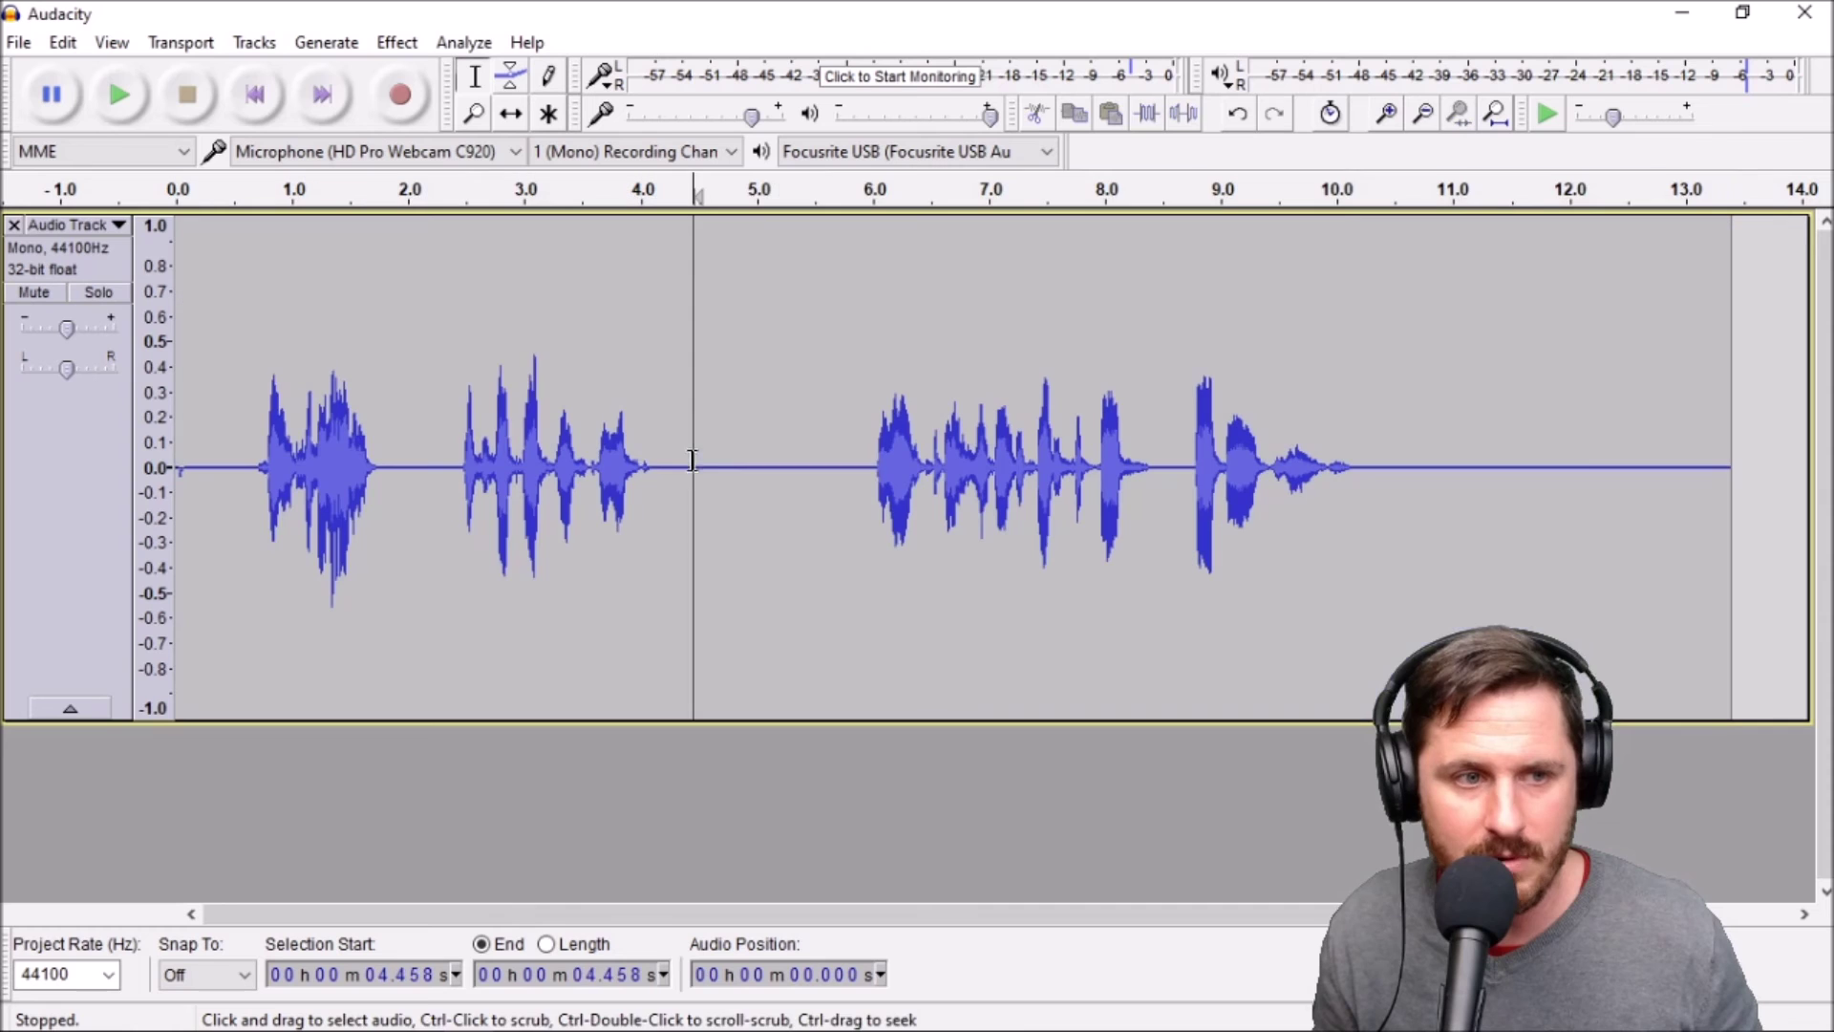
{"action": "left_click_drag", "start_coordinate": [671, 457], "coordinate": [841, 674]}
{"action": "left_click", "coordinate": [1110, 563]}
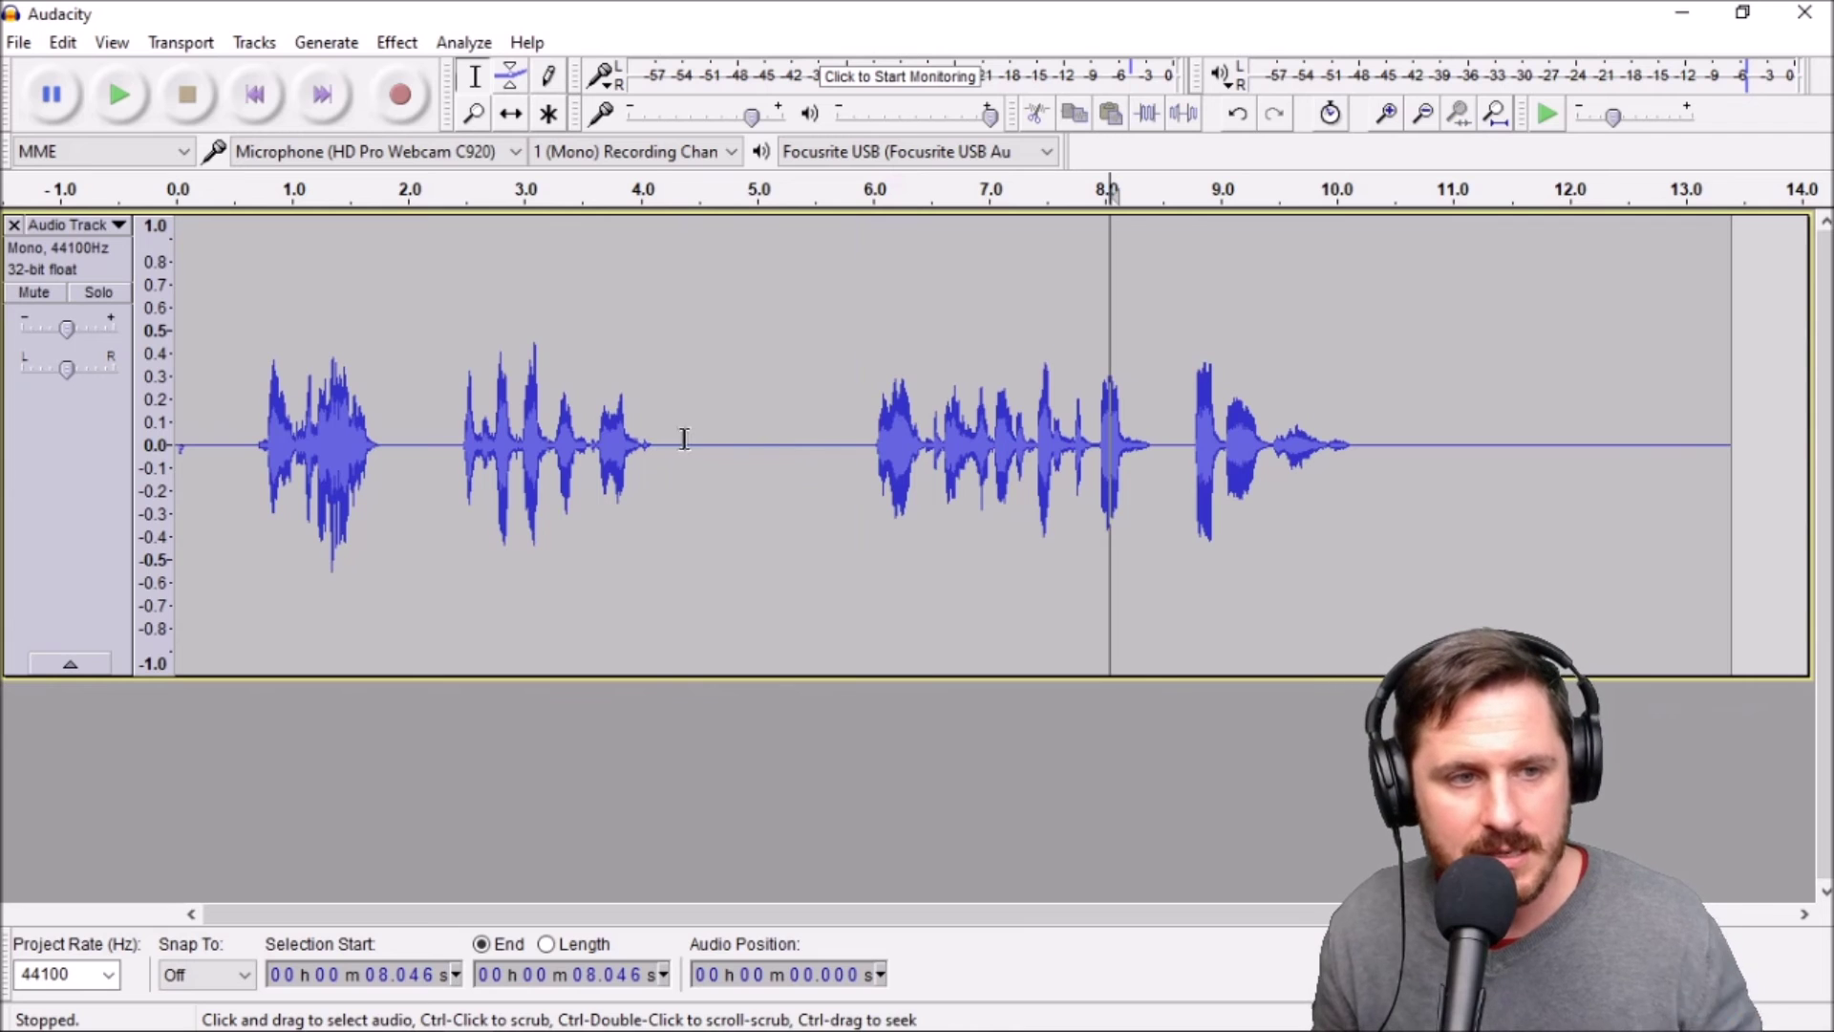
{"action": "left_click_drag", "start_coordinate": [684, 438], "coordinate": [842, 411]}
{"action": "left_click", "coordinate": [954, 544]}
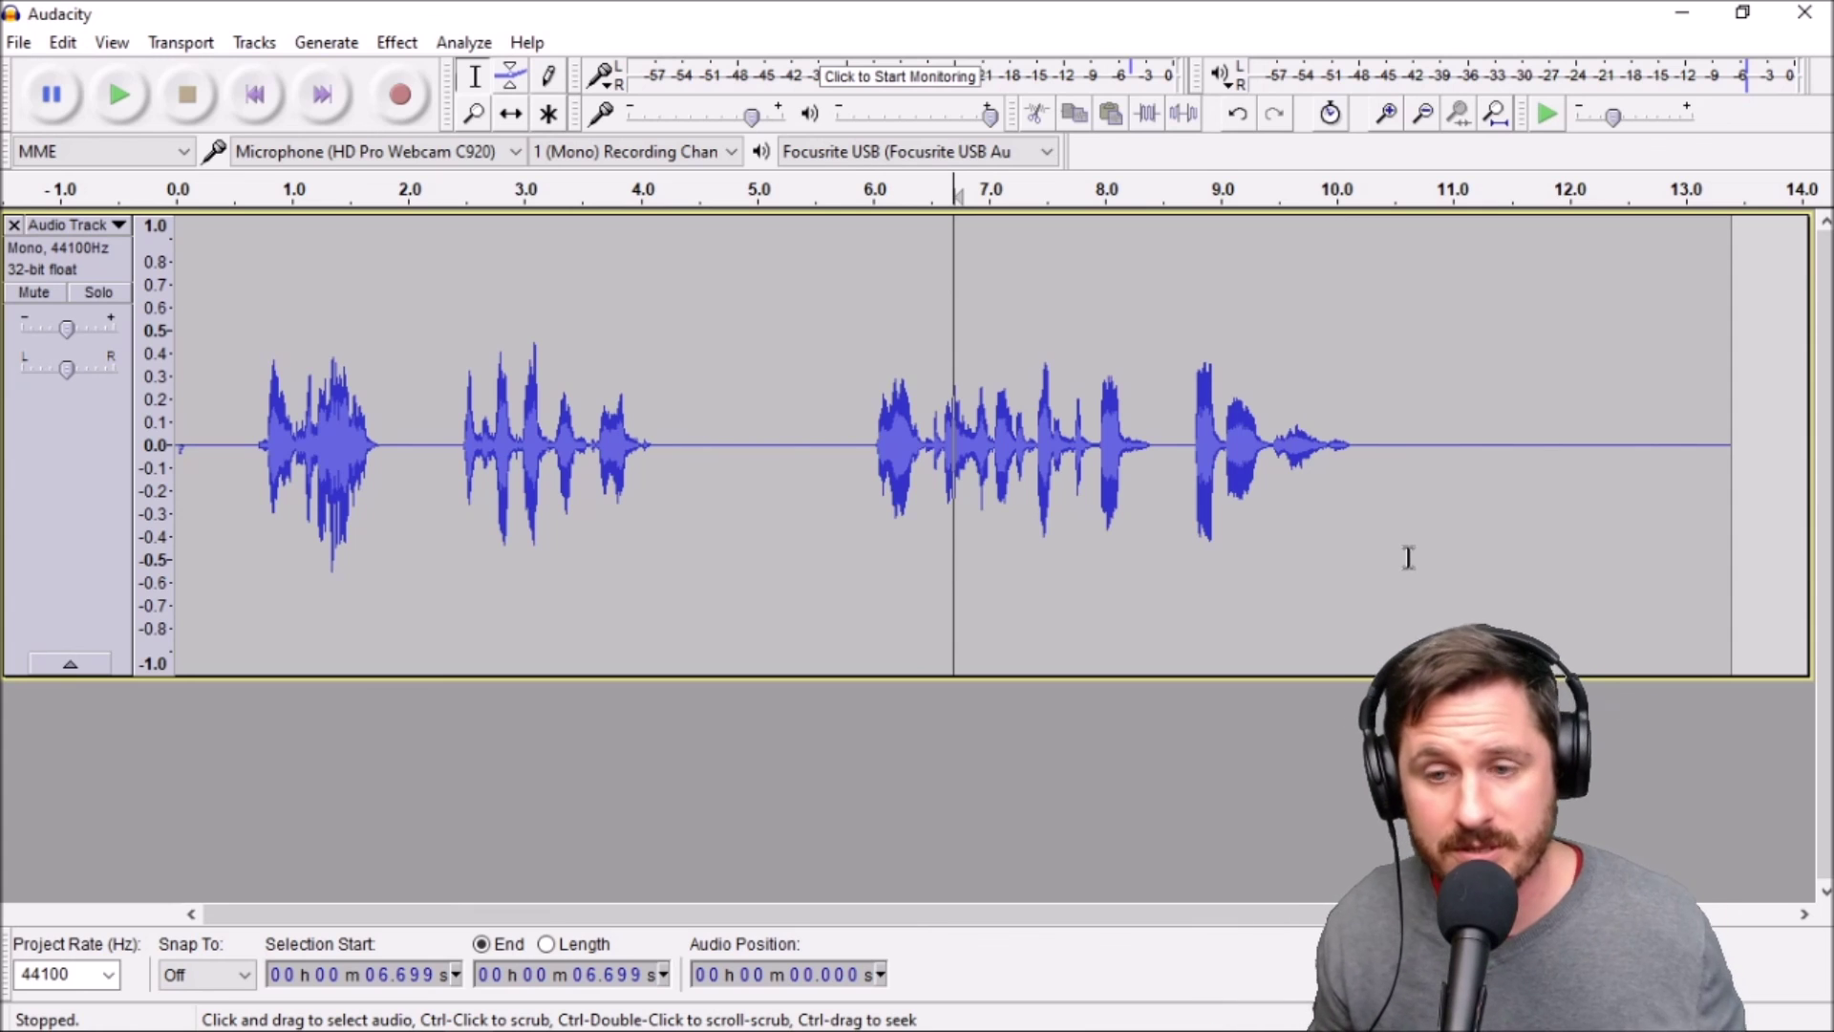
{"action": "left_click", "coordinate": [1804, 12]}
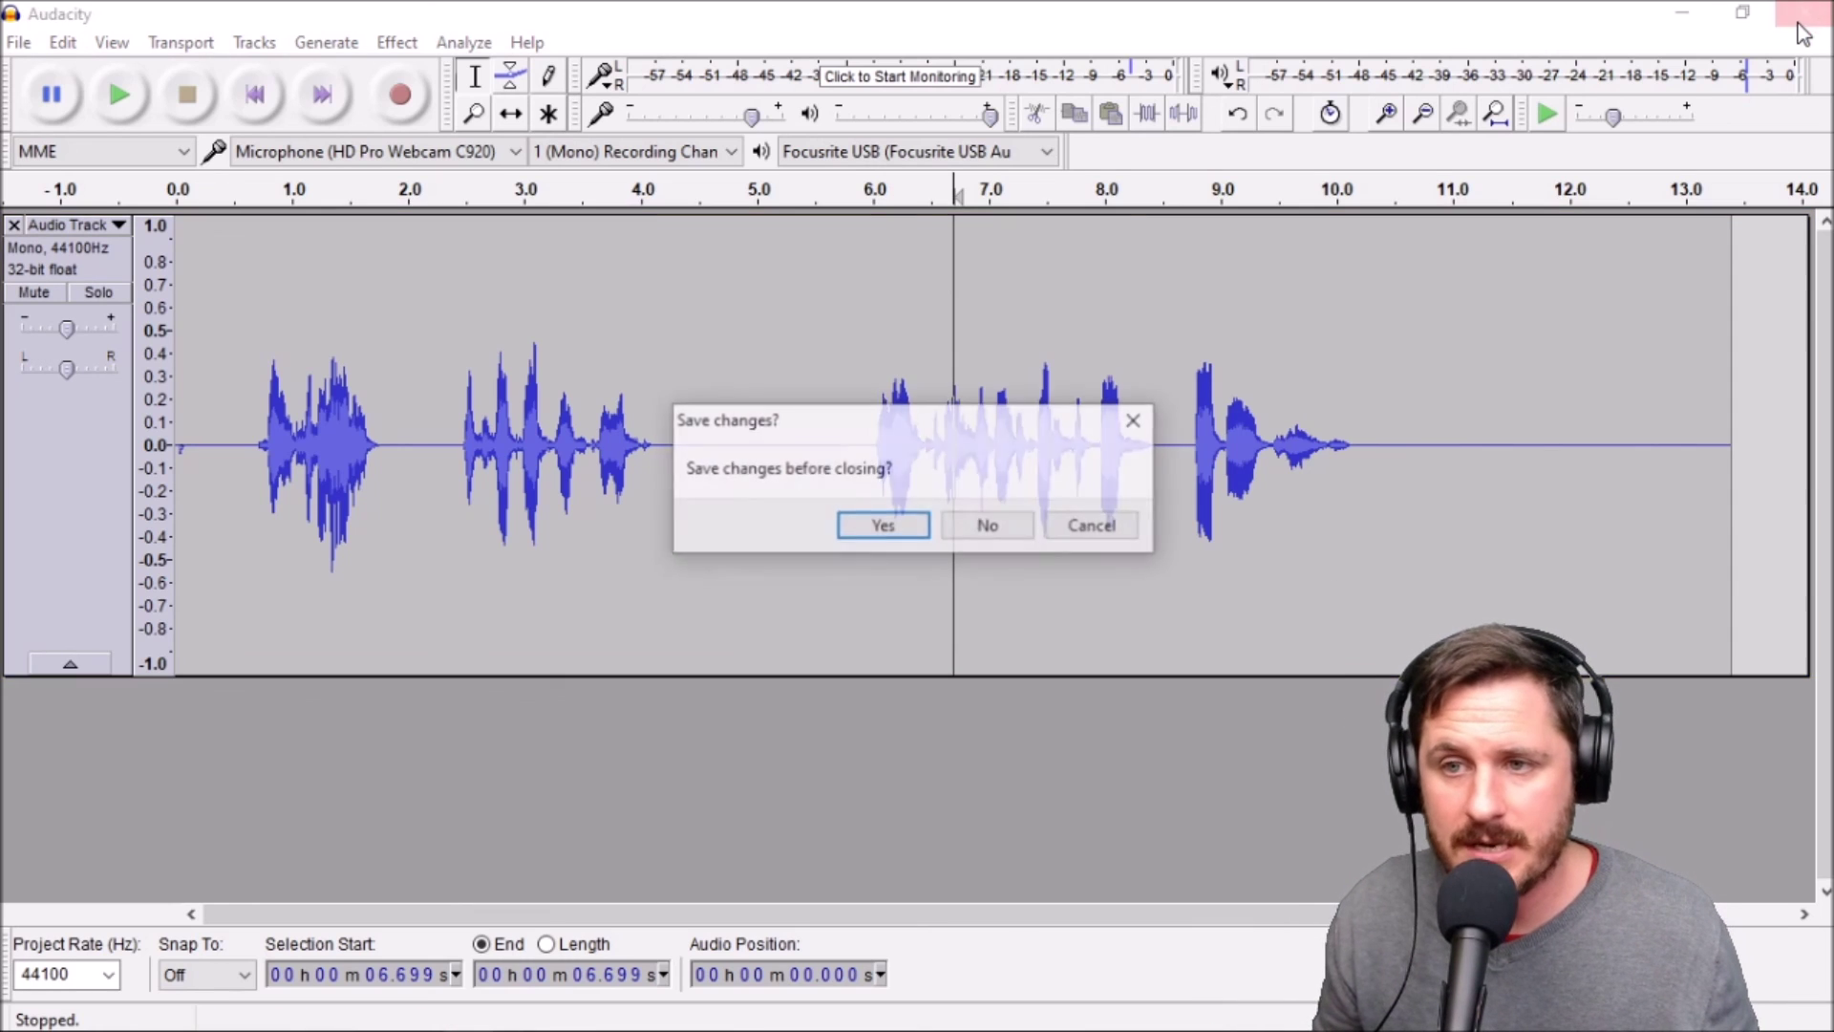
{"action": "left_click", "coordinate": [980, 530]}
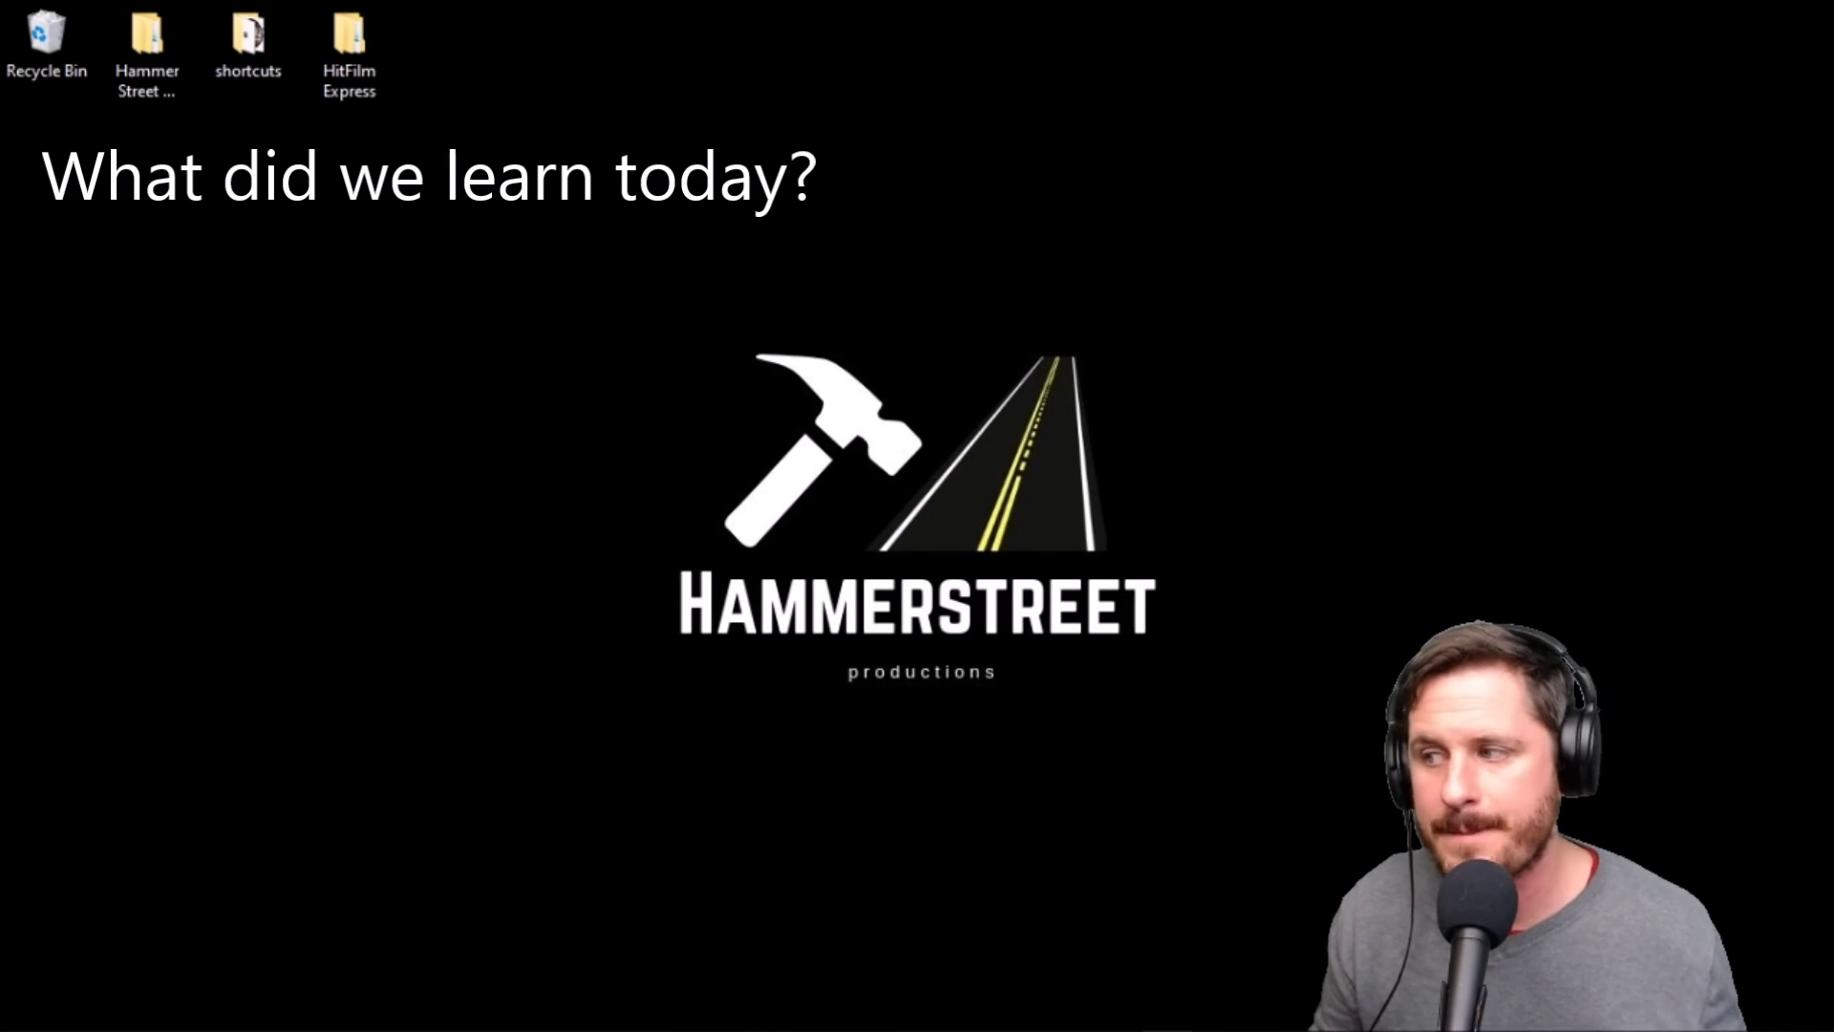